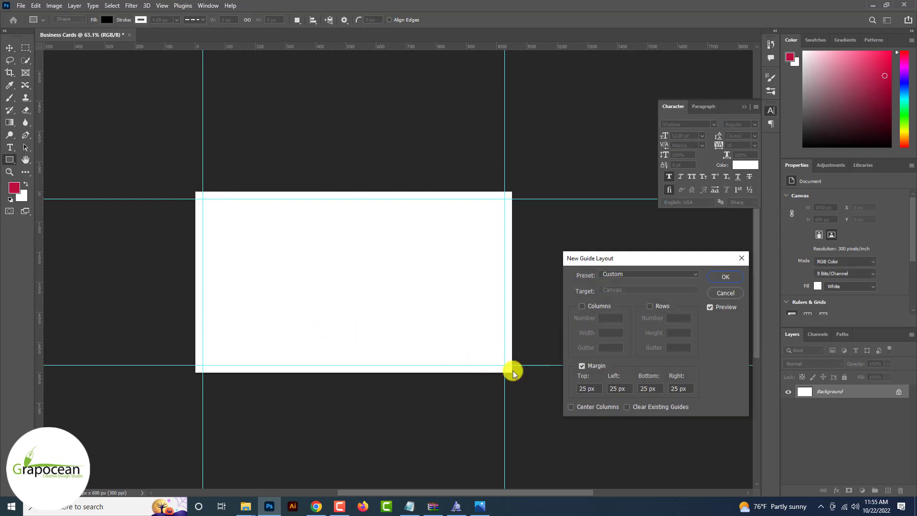
# Enter 50 px for the top, left, bottom and right margins of the new guide layout
pyautogui.write('50')
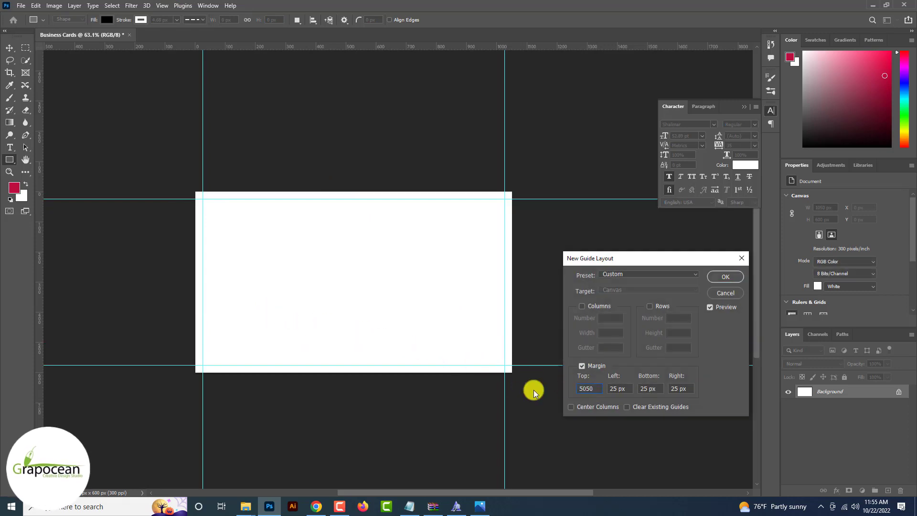
pyautogui.press('Tab')
pyautogui.write('50')
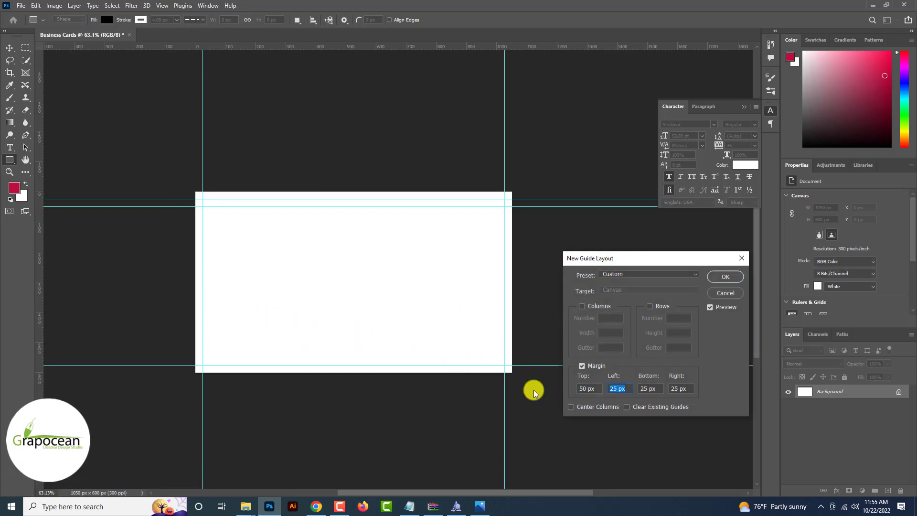
pyautogui.press('Tab')
pyautogui.write('50')
pyautogui.press('Tab')
pyautogui.write('50')
pyautogui.press('Return')
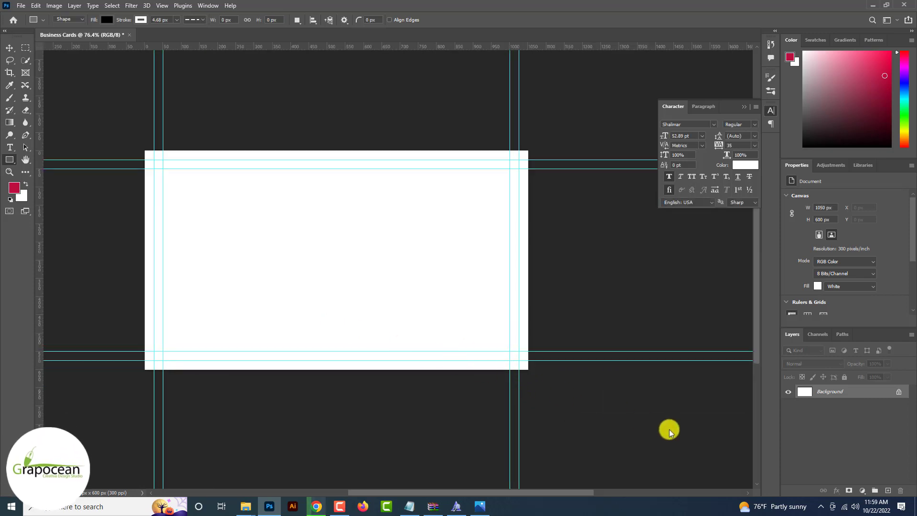
# Add a Solid Color fill layer sampled in dark grey
pyautogui.click(863, 490)
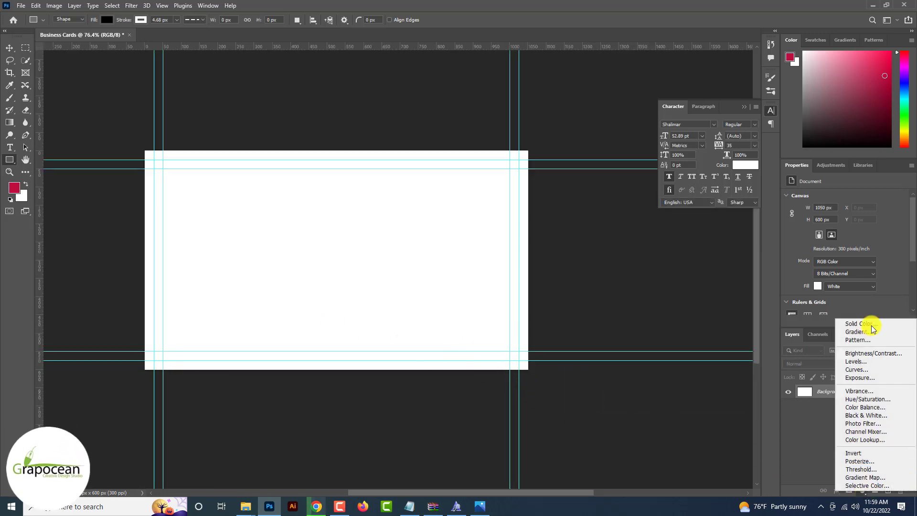
pyautogui.click(866, 321)
pyautogui.click(866, 327)
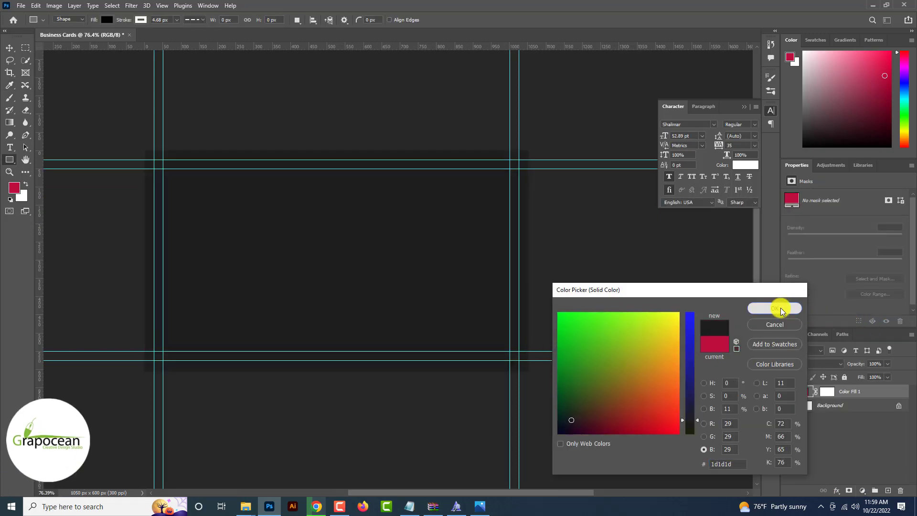
pyautogui.click(775, 308)
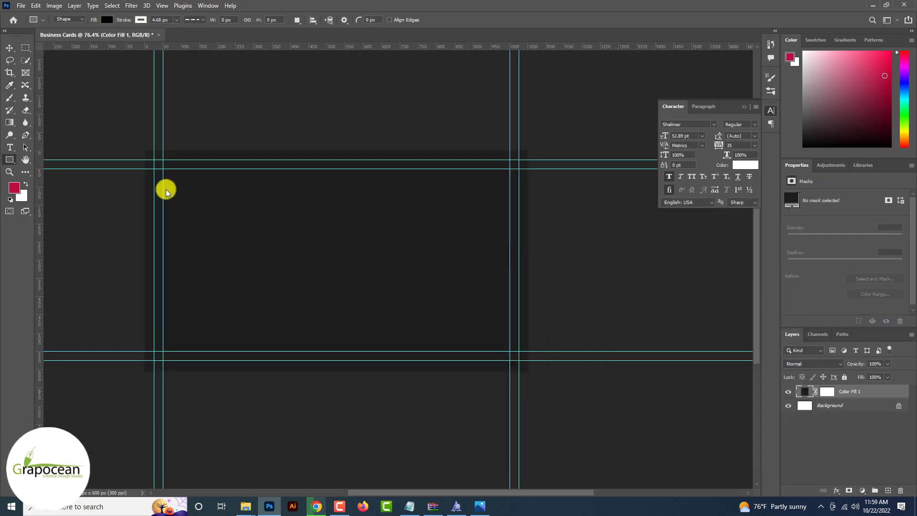
# Draw a large 905 px circle overlapping the card's left side, with no fill
pyautogui.moveTo(10, 159); pyautogui.dragTo(47, 175)
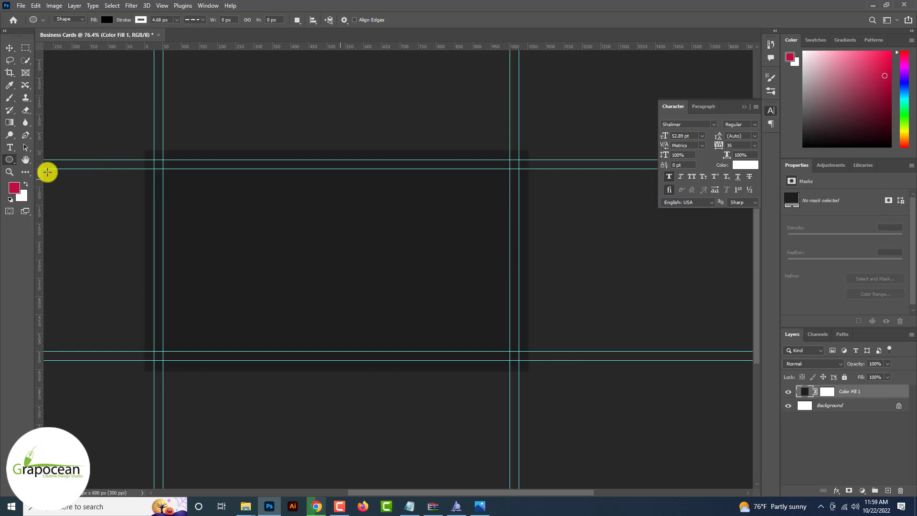
pyautogui.moveTo(319, 132); pyautogui.dragTo(651, 481)
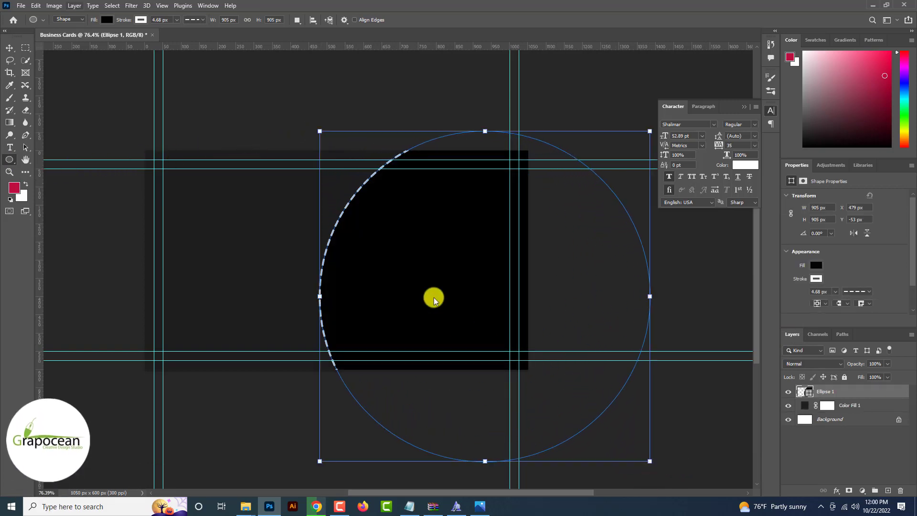
pyautogui.click(105, 19)
pyautogui.click(51, 39)
# Give the circle a solid dark red outline about 54 px wide
pyautogui.click(141, 20)
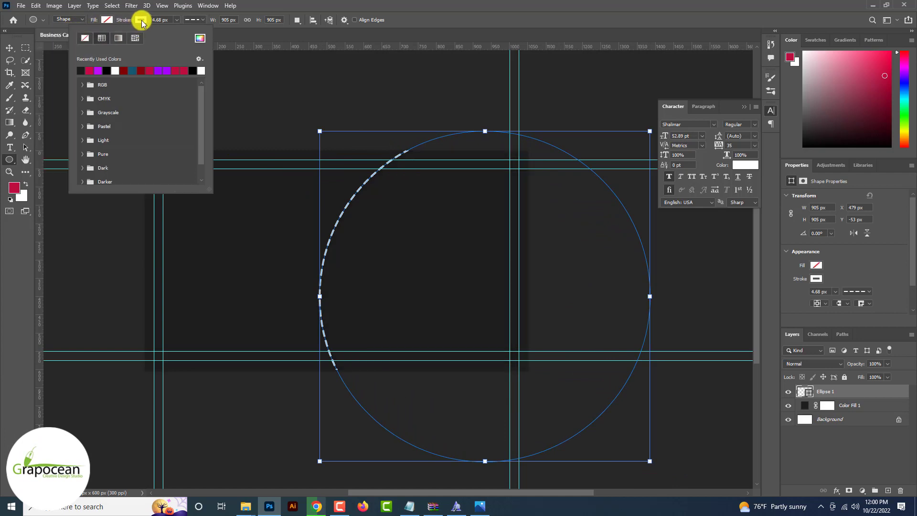
pyautogui.click(192, 19)
pyautogui.click(181, 42)
pyautogui.click(177, 20)
pyautogui.moveTo(172, 30); pyautogui.dragTo(185, 33)
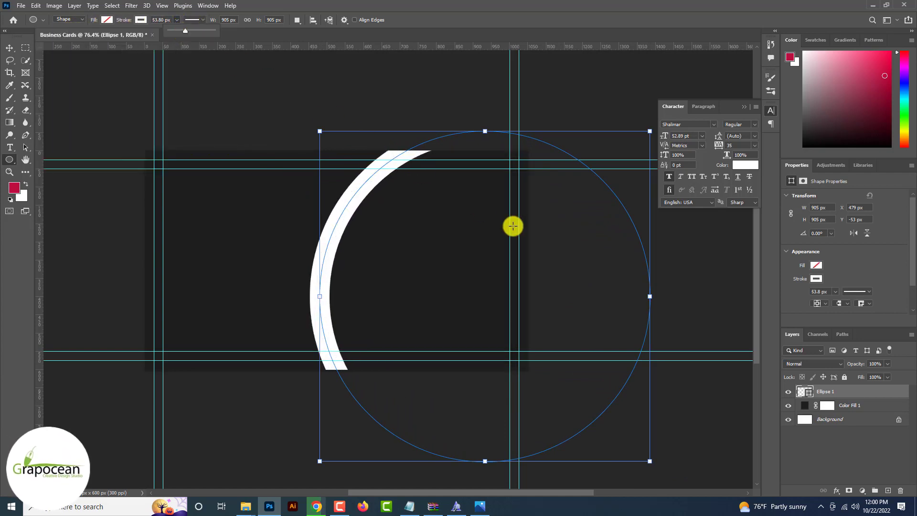
pyautogui.click(141, 20)
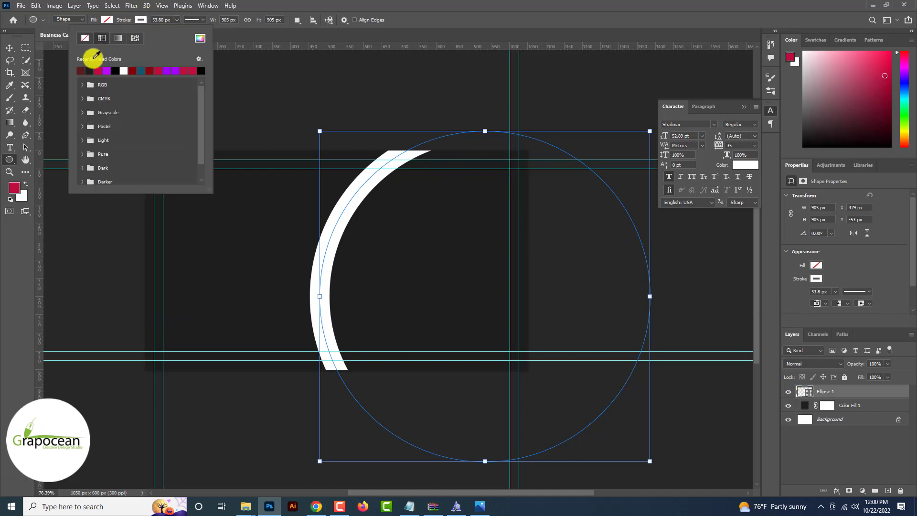
pyautogui.click(82, 70)
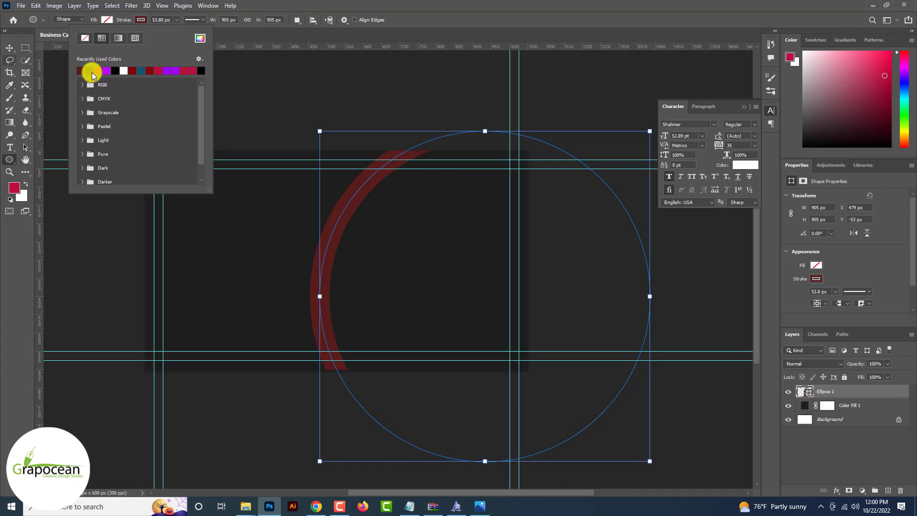
pyautogui.click(9, 49)
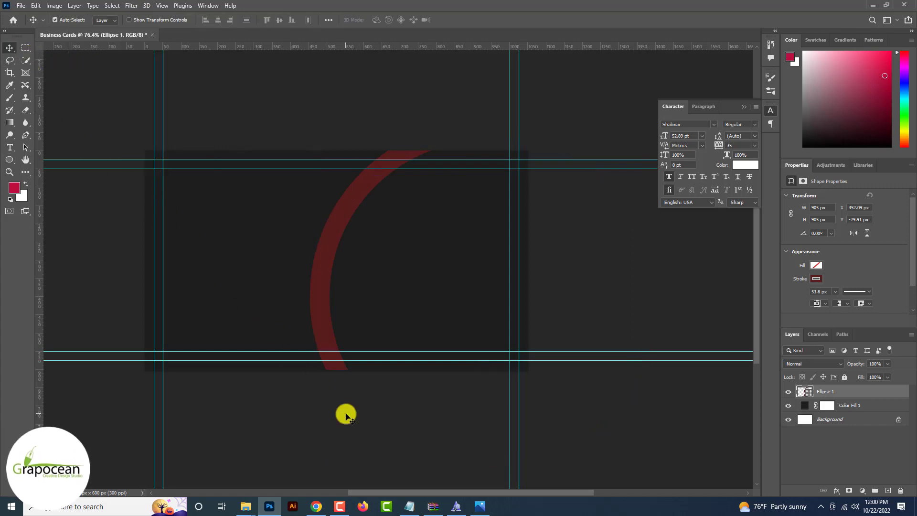
# Add an Inner Shadow (Multiply, 35% opacity, 7 px) to Ellipse 1, leaving color and gradient overlays off
pyautogui.rightClick(803, 386)
pyautogui.click(812, 91)
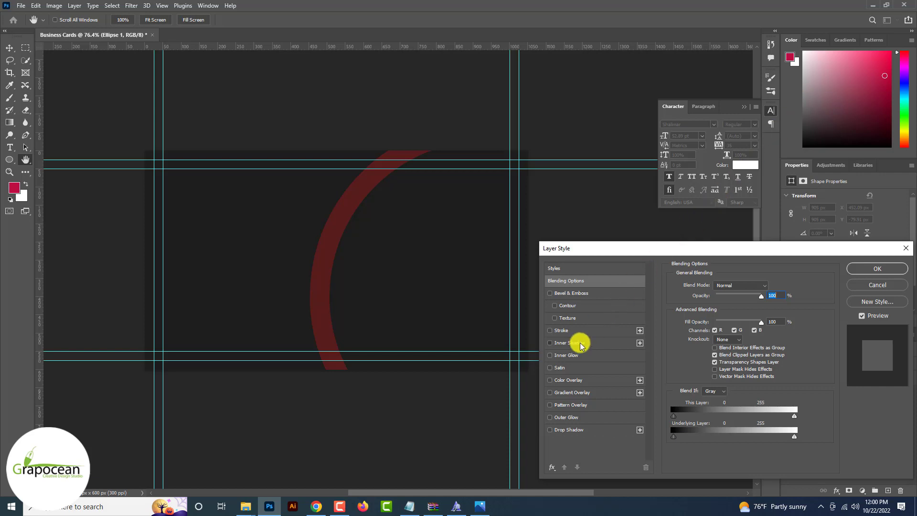
pyautogui.click(582, 344)
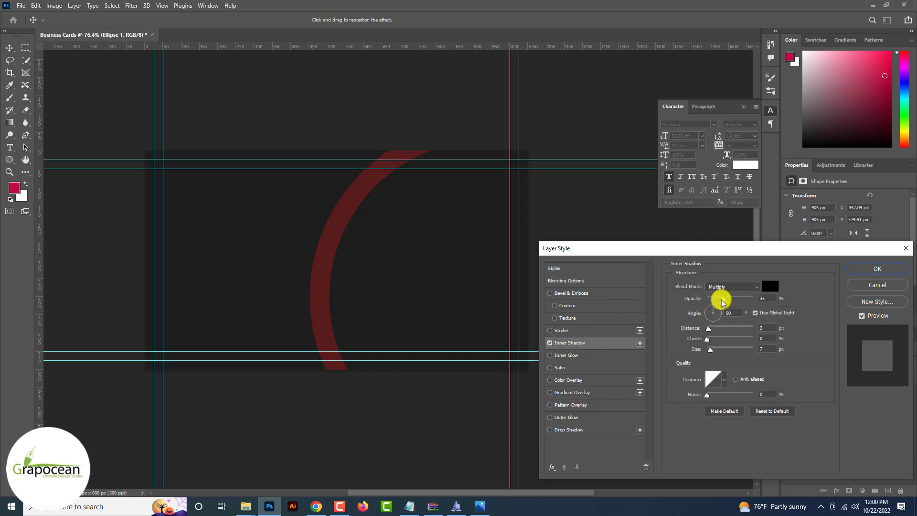
pyautogui.moveTo(768, 298)
pyautogui.mouseDown()
pyautogui.moveTo(755, 298)
pyautogui.moveTo(770, 298)
pyautogui.mouseUp()
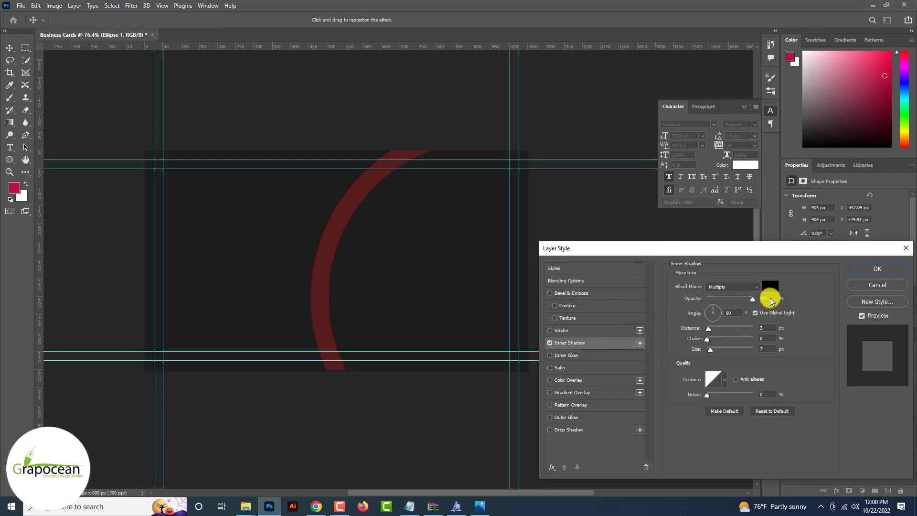
pyautogui.click(578, 382)
pyautogui.click(550, 379)
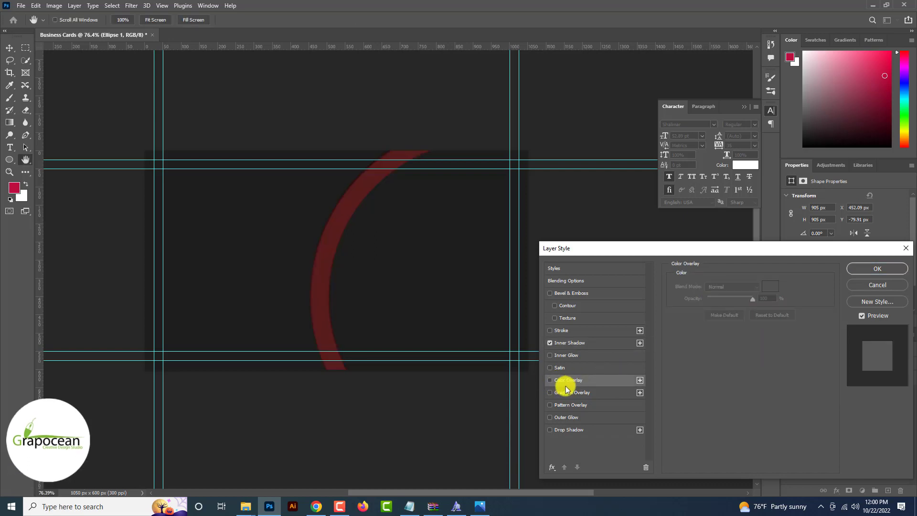
pyautogui.click(578, 393)
pyautogui.click(550, 393)
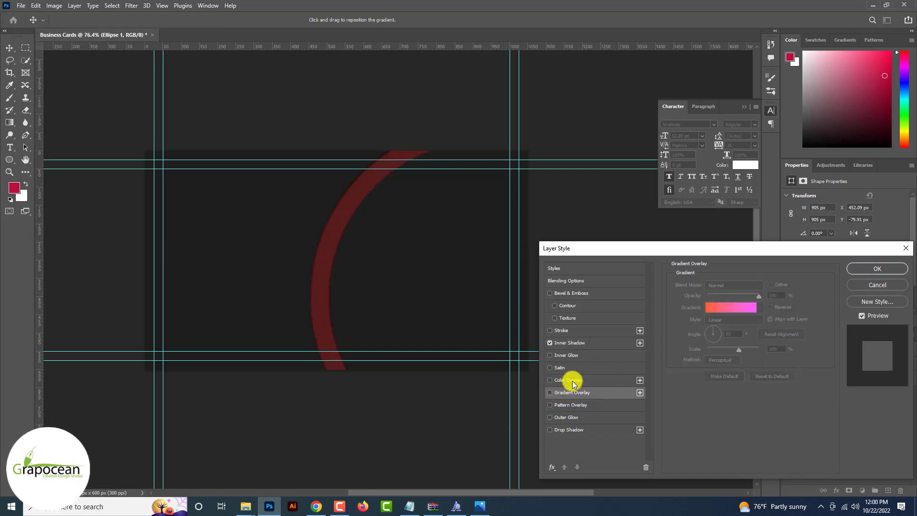
pyautogui.click(571, 379)
pyautogui.click(550, 381)
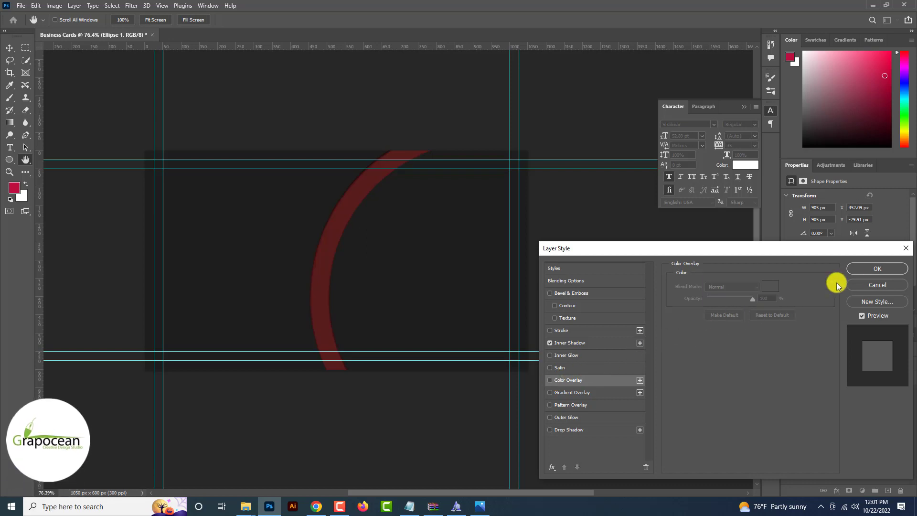
pyautogui.click(877, 269)
# Duplicate the arc twice, shrinking each copy into a smaller concentric ring
pyautogui.moveTo(885, 399); pyautogui.dragTo(888, 490)
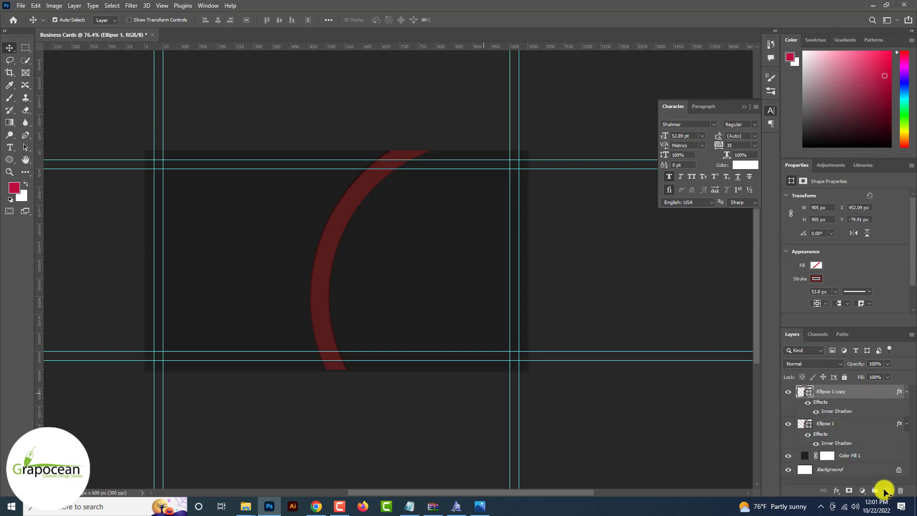
pyautogui.hotkey('ctrl', 't')
pyautogui.moveTo(664, 472); pyautogui.dragTo(640, 457)
pyautogui.click(473, 20)
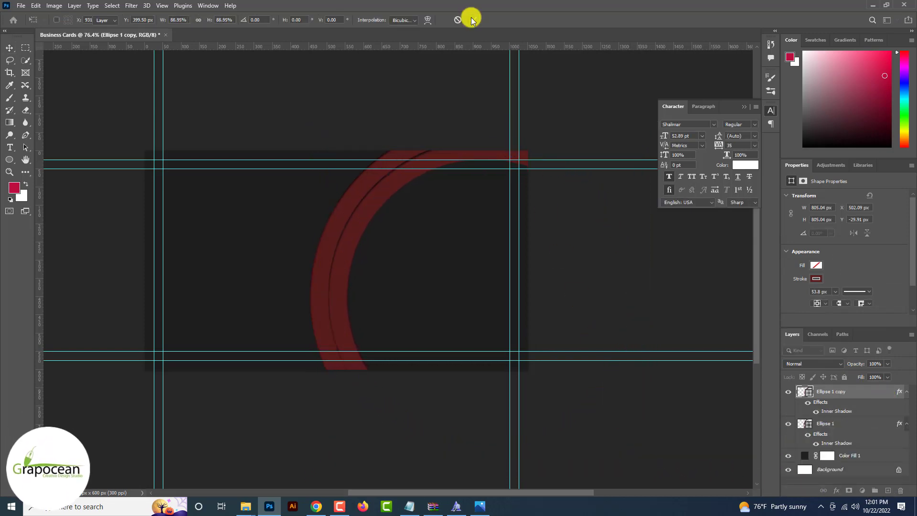
pyautogui.hotkey('ctrl', '+')
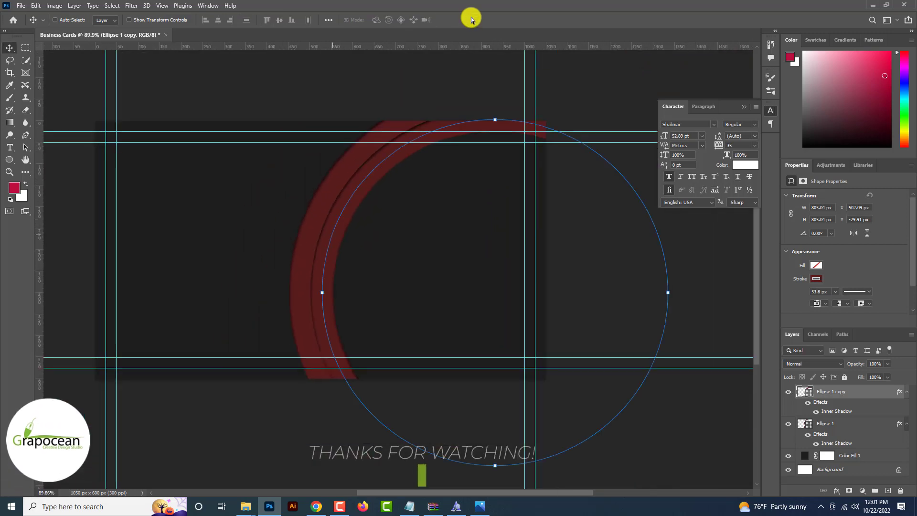
pyautogui.moveTo(854, 397); pyautogui.dragTo(851, 441)
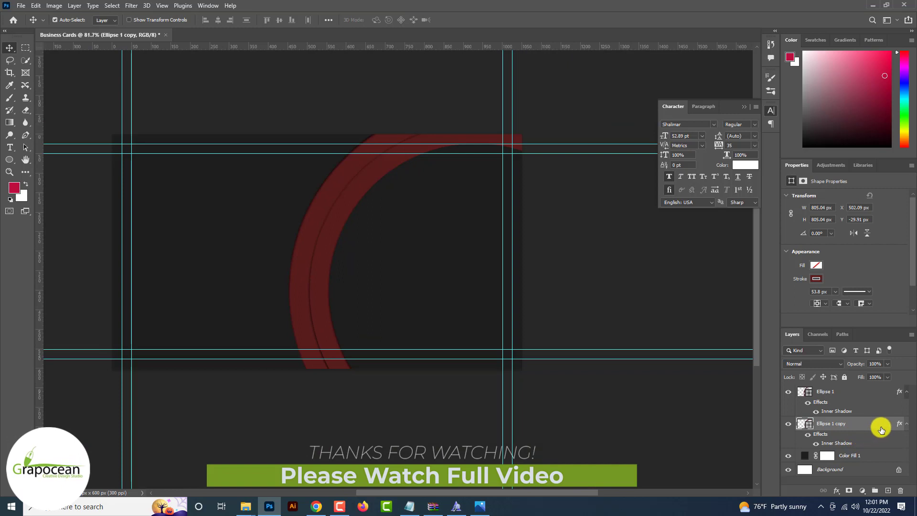
pyautogui.hotkey('ctrl', 't')
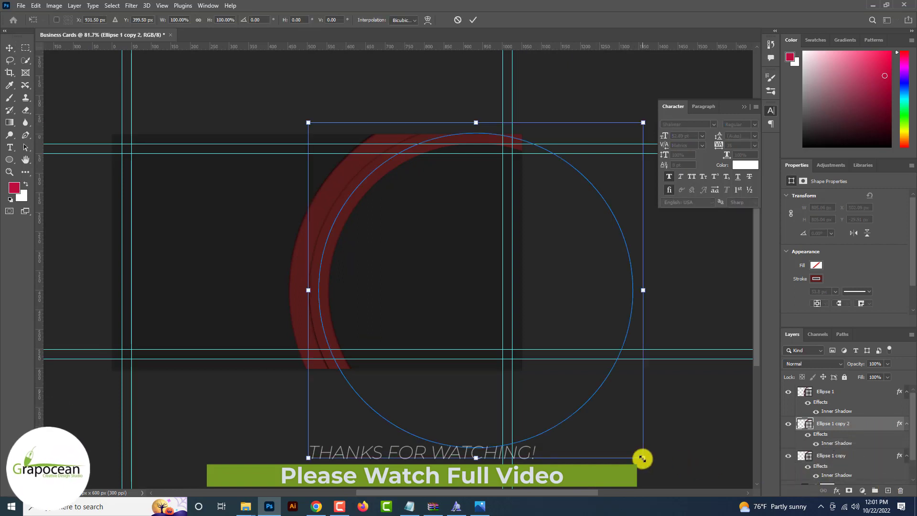
pyautogui.moveTo(642, 458); pyautogui.dragTo(616, 444)
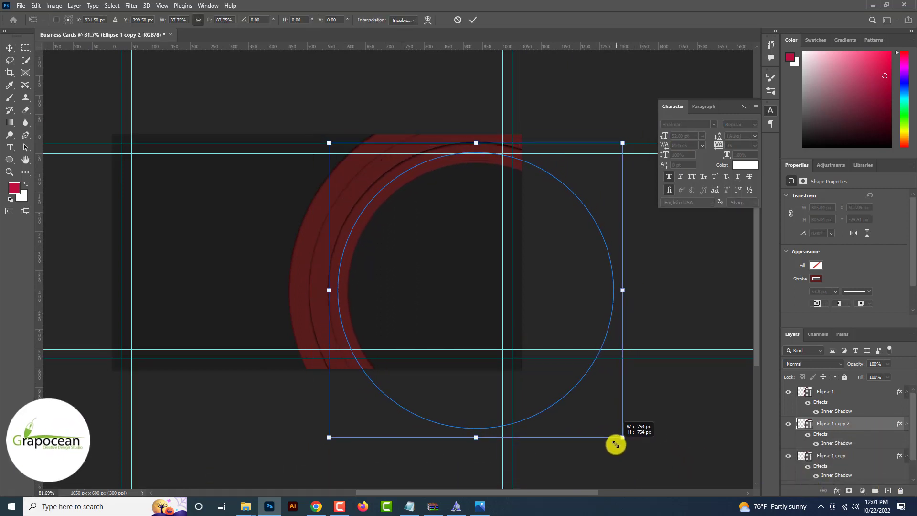
pyautogui.click(473, 19)
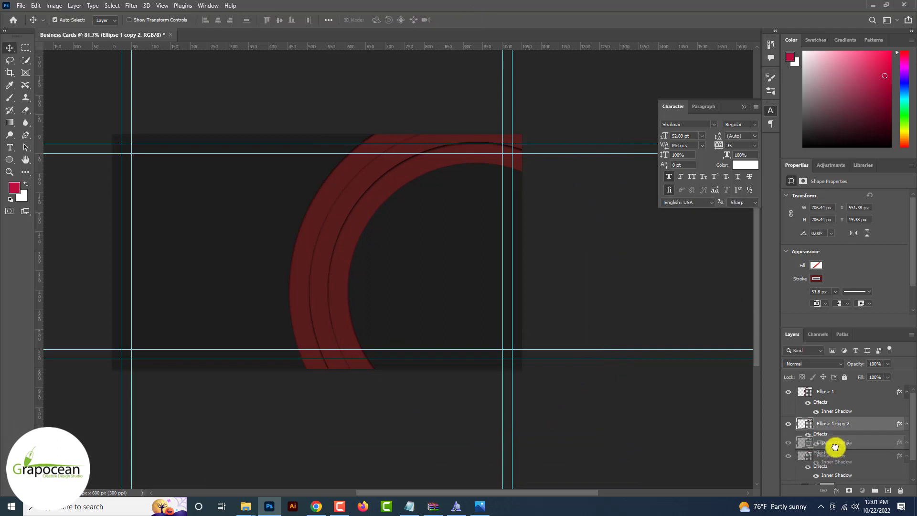
pyautogui.moveTo(835, 448); pyautogui.dragTo(833, 473)
# Scale all three rings to 91.47% and rotate them 40° toward the lower right
pyautogui.scroll(5, 359, 236)
pyautogui.scroll(-5, 359, 236)
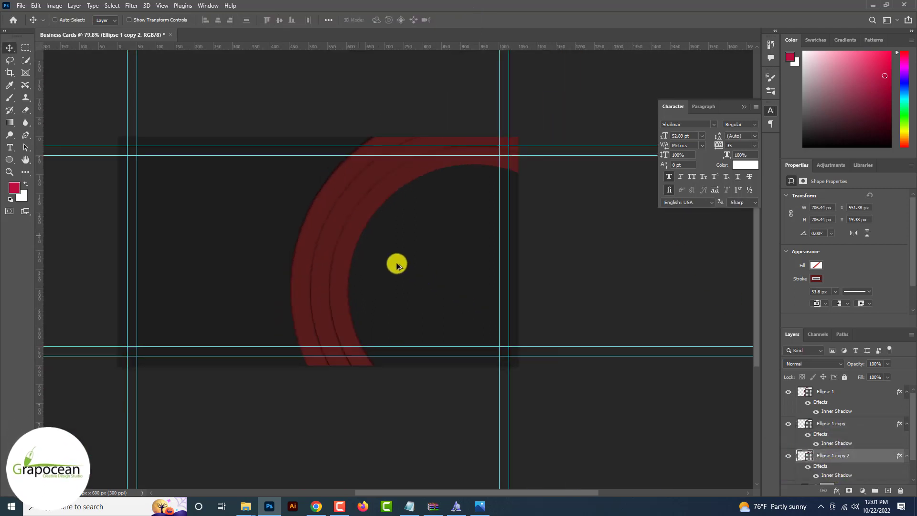
pyautogui.scroll(-3, 397, 266)
pyautogui.hotkey('ctrl', ';')
pyautogui.scroll(1, 389, 262)
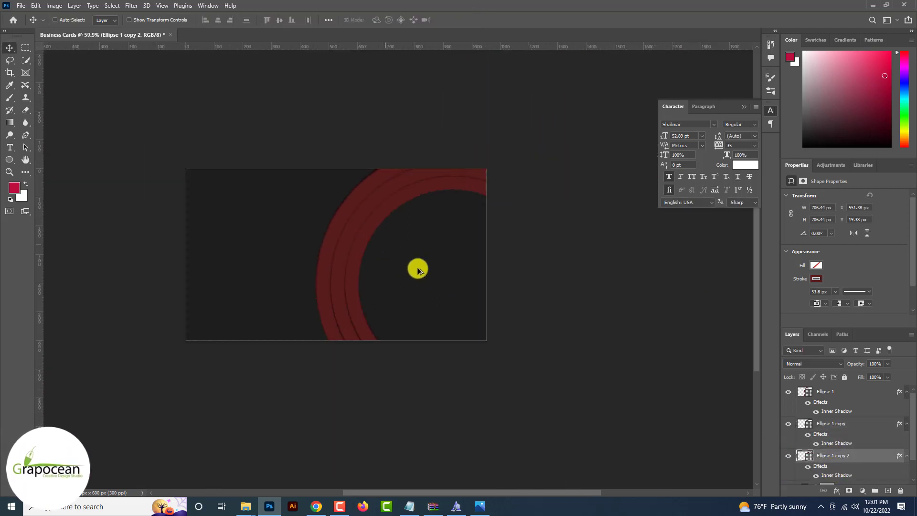
pyautogui.keyDown('shift'); pyautogui.click(859, 400); pyautogui.keyUp('shift')
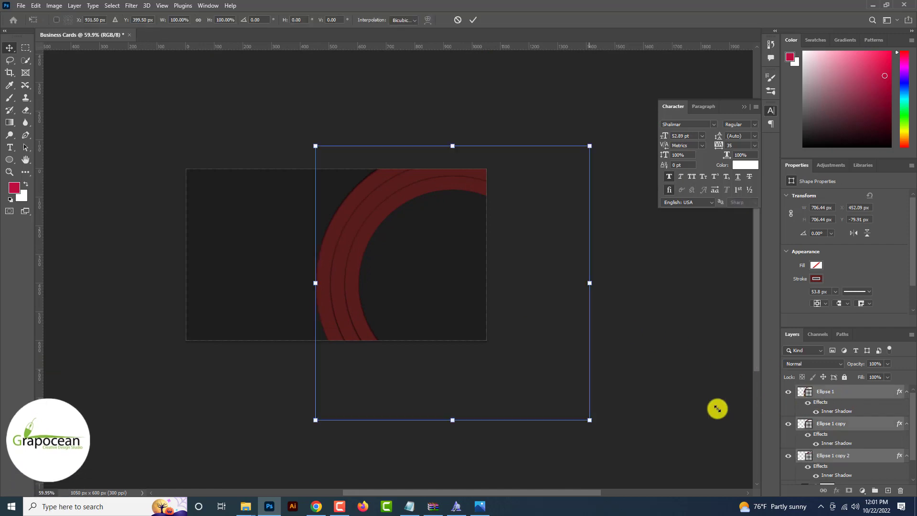
pyautogui.moveTo(590, 420); pyautogui.dragTo(543, 327)
pyautogui.moveTo(587, 352); pyautogui.dragTo(477, 393)
pyautogui.moveTo(441, 325); pyautogui.dragTo(459, 318)
pyautogui.click(474, 21)
pyautogui.scroll(1, 624, 268)
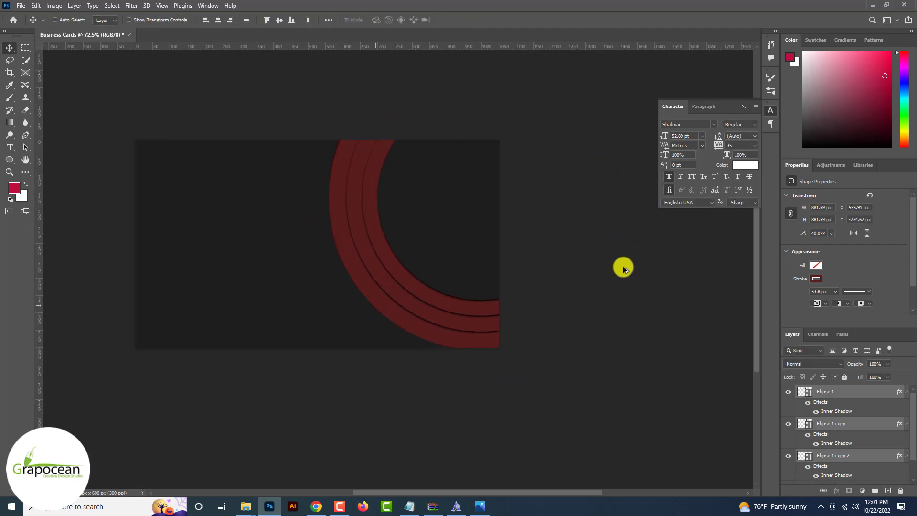
# Tighten the arc's inner shadow to 10 px distance and 34% opacity
pyautogui.hotkey('ctrl', 'j')
pyautogui.scroll(6, 420, 365)
pyautogui.click(877, 426)
pyautogui.doubleClick(847, 475)
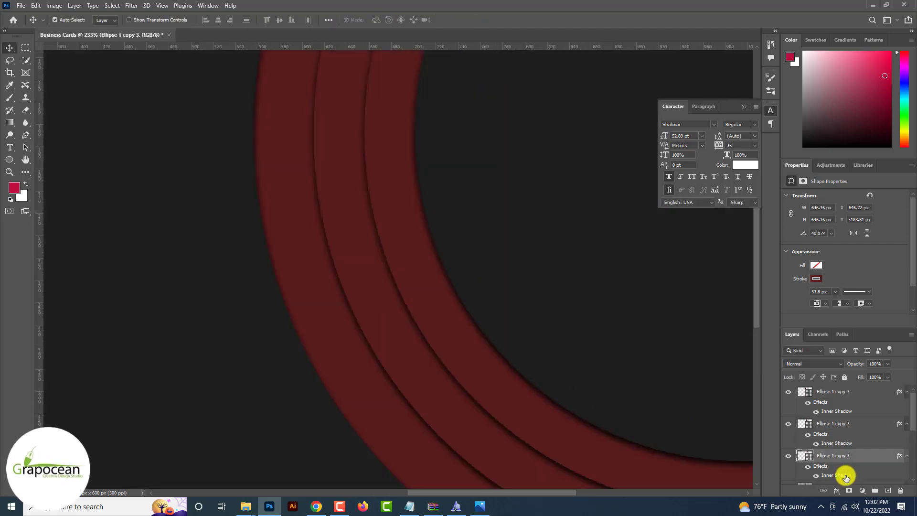
pyautogui.moveTo(730, 302); pyautogui.dragTo(731, 301)
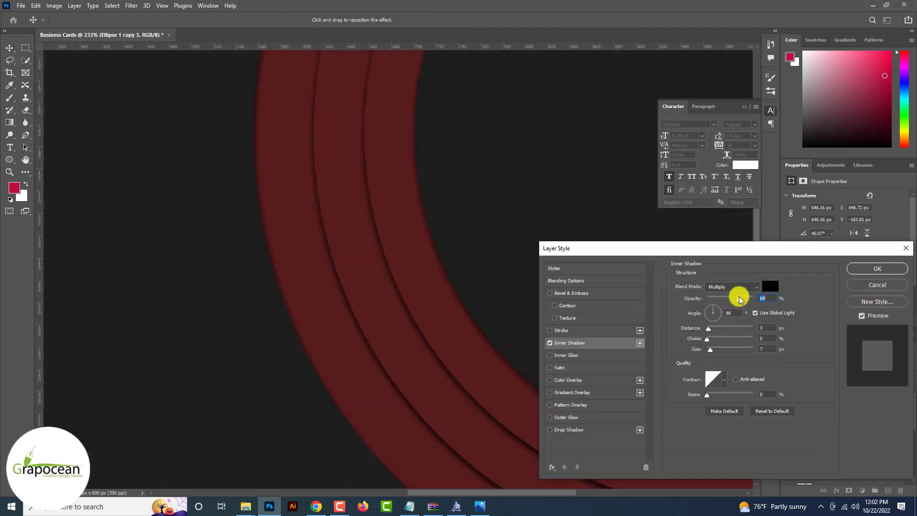
pyautogui.click(884, 270)
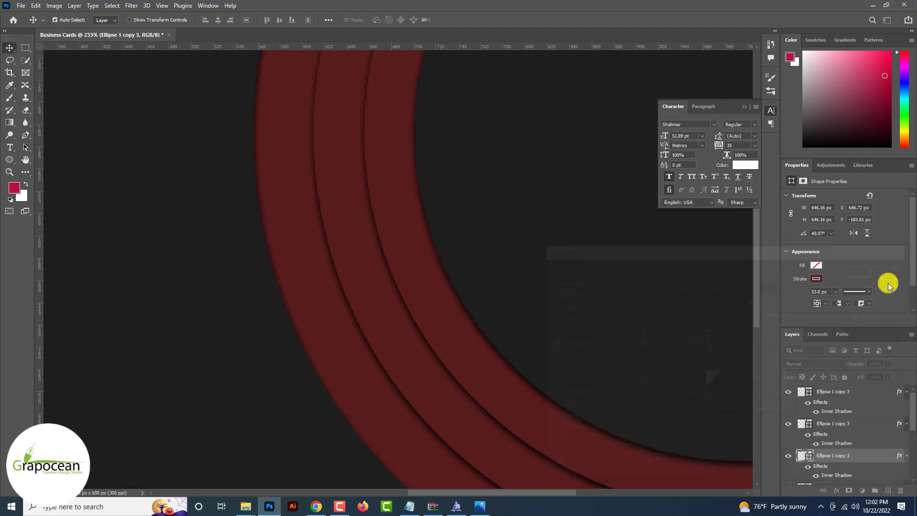
pyautogui.doubleClick(848, 475)
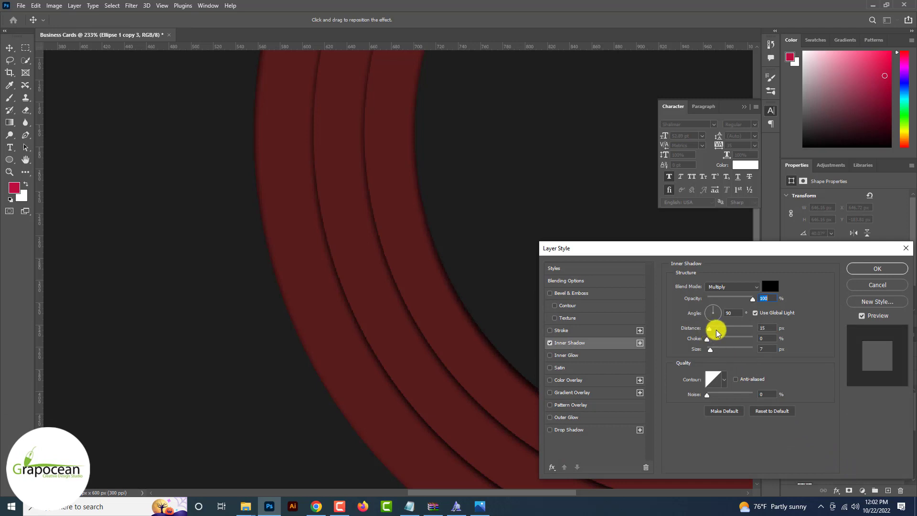
pyautogui.moveTo(717, 333); pyautogui.dragTo(712, 328)
pyautogui.click(723, 299)
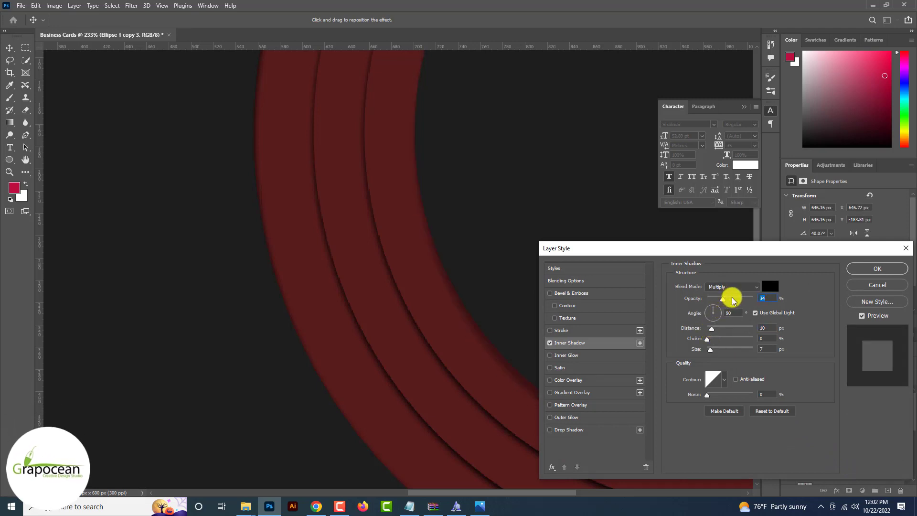
pyautogui.click(882, 271)
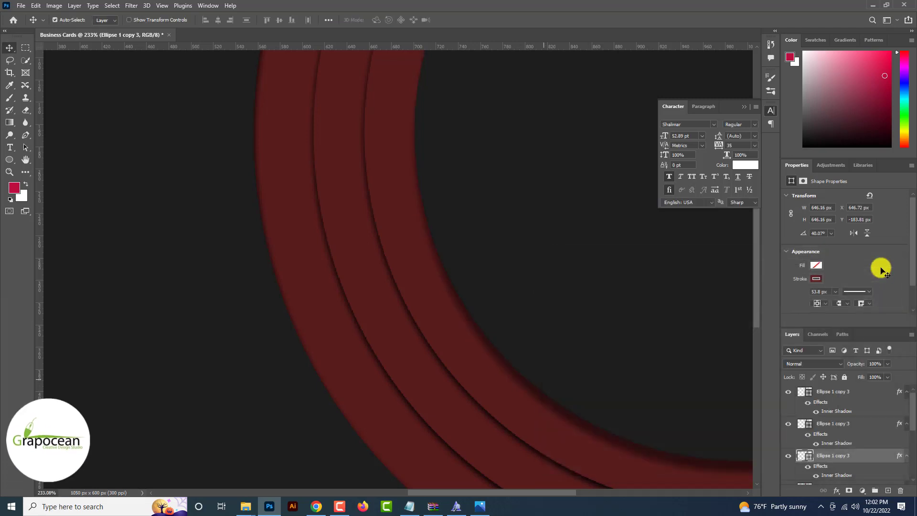
pyautogui.scroll(-4, 874, 287)
pyautogui.scroll(-1, 834, 363)
# Change the solid fill colour to a neutral dark grey #2f2f2f
pyautogui.click(813, 396)
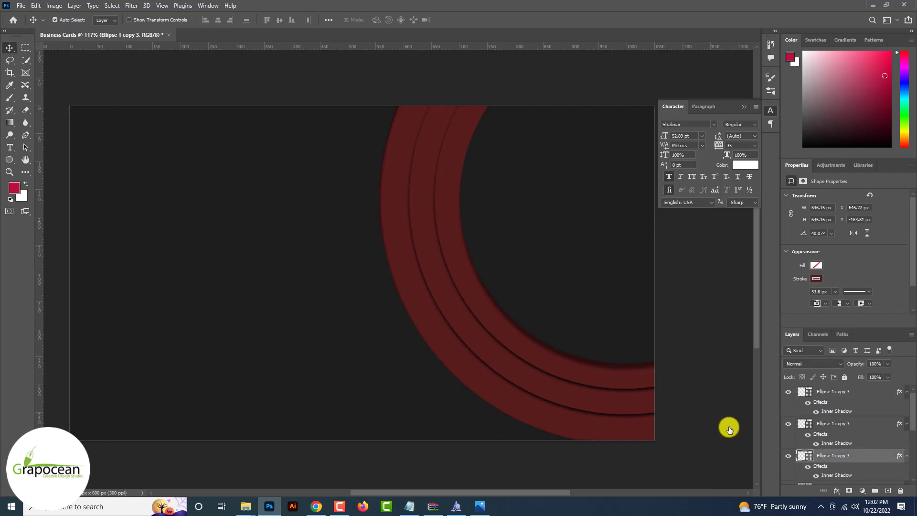
pyautogui.doubleClick(802, 456)
pyautogui.moveTo(692, 403); pyautogui.dragTo(691, 412)
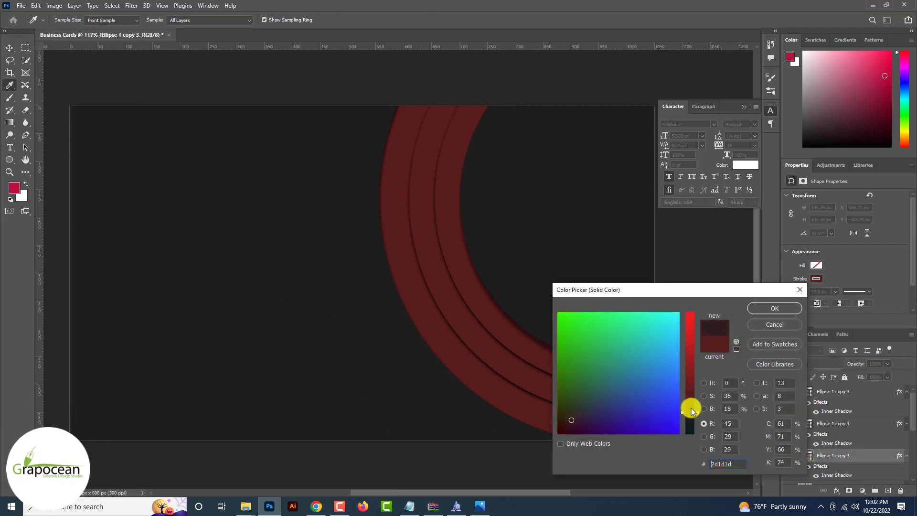
pyautogui.click(532, 270)
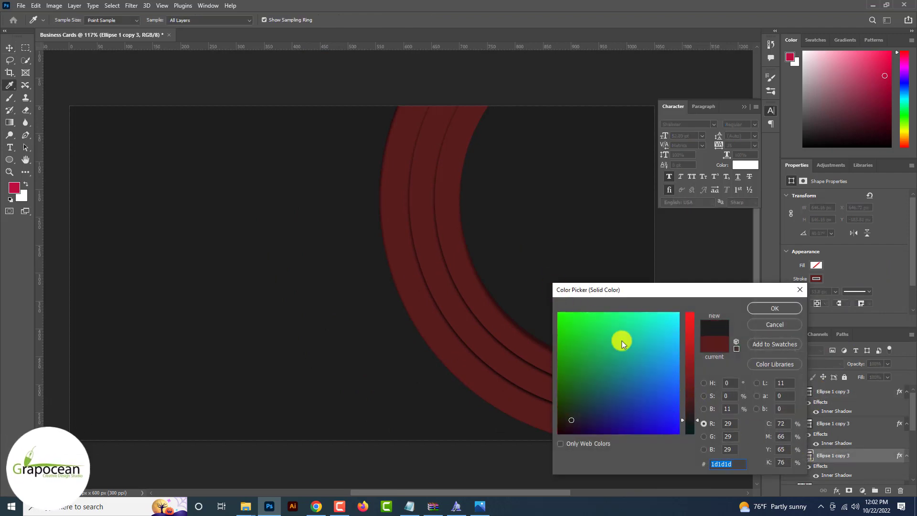
pyautogui.click(704, 409)
pyautogui.click(690, 412)
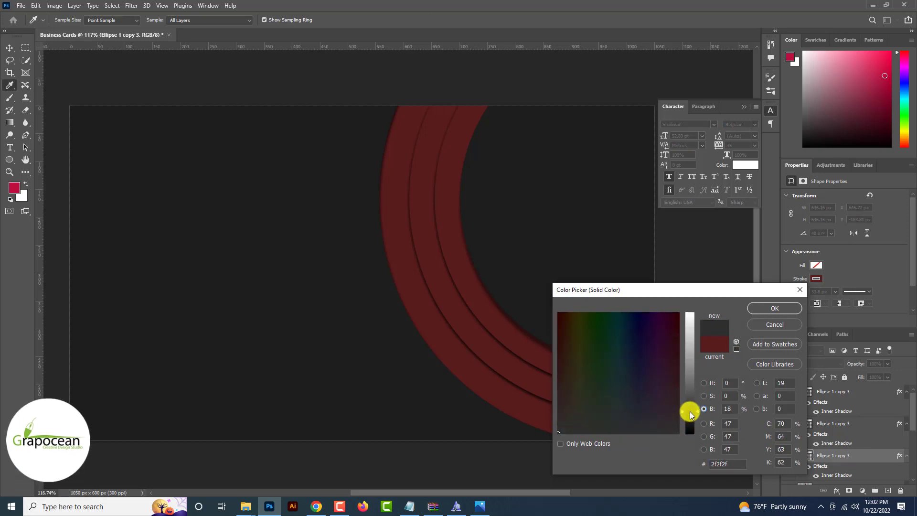
pyautogui.click(775, 308)
# Raise the Ellipse 1 copy 2 inner shadow size to 21 px and increase its opacity
pyautogui.click(725, 387)
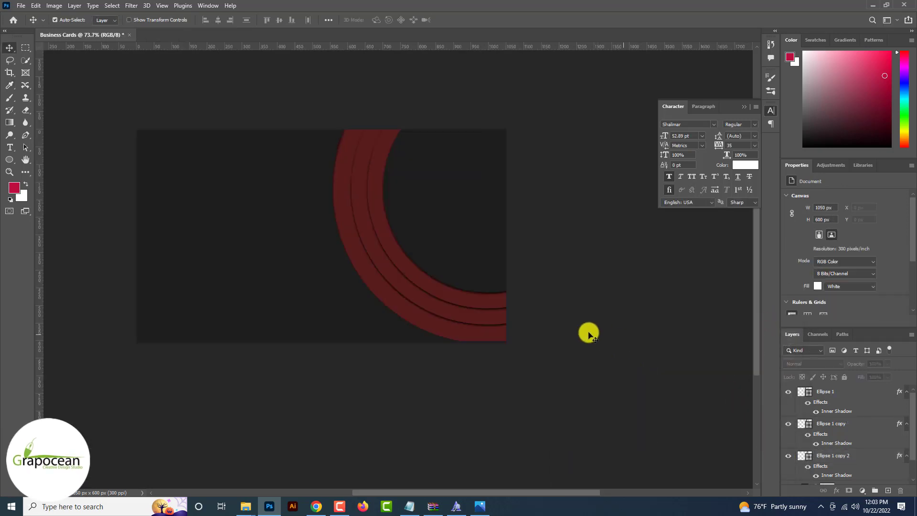
pyautogui.click(487, 301)
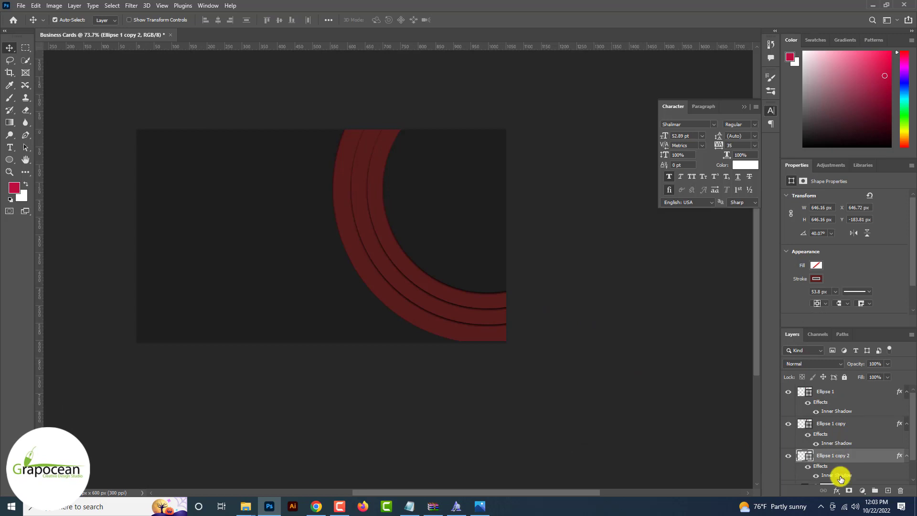
pyautogui.doubleClick(840, 476)
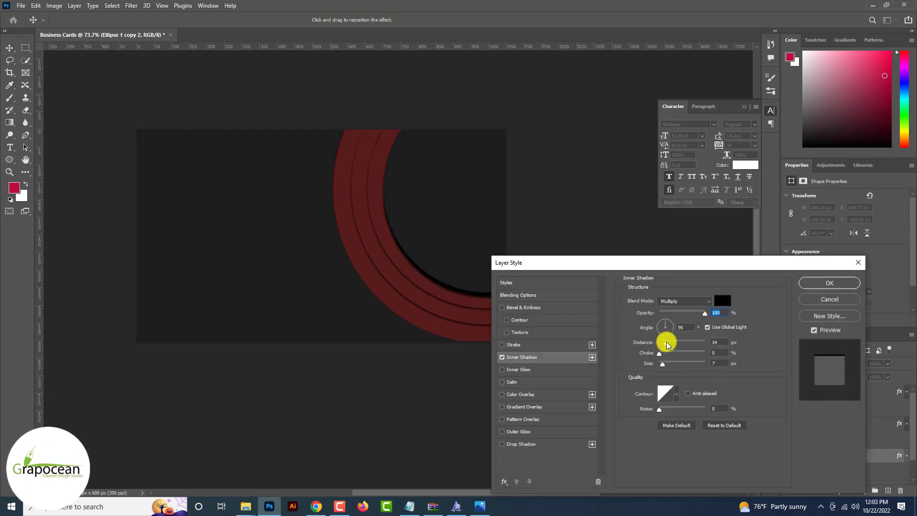
pyautogui.moveTo(663, 364)
pyautogui.mouseDown()
pyautogui.moveTo(676, 366)
pyautogui.moveTo(665, 361)
pyautogui.mouseUp()
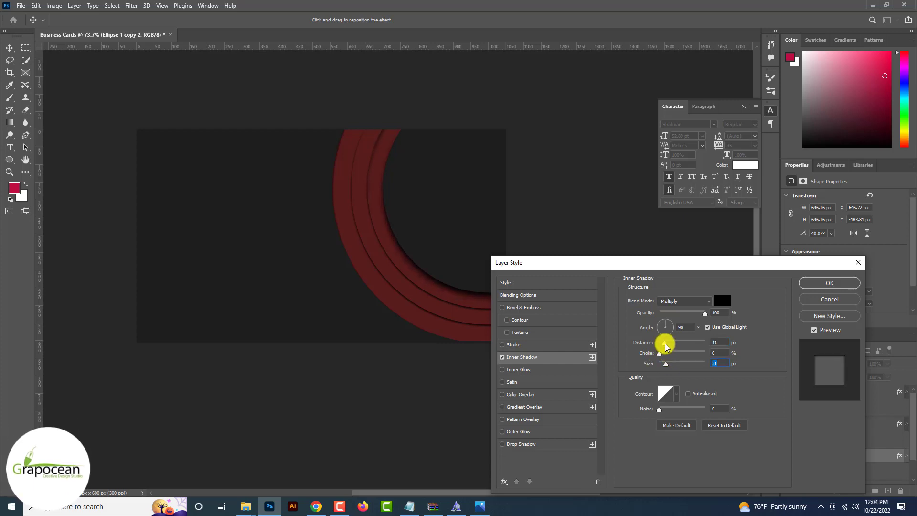
pyautogui.moveTo(673, 315); pyautogui.dragTo(684, 313)
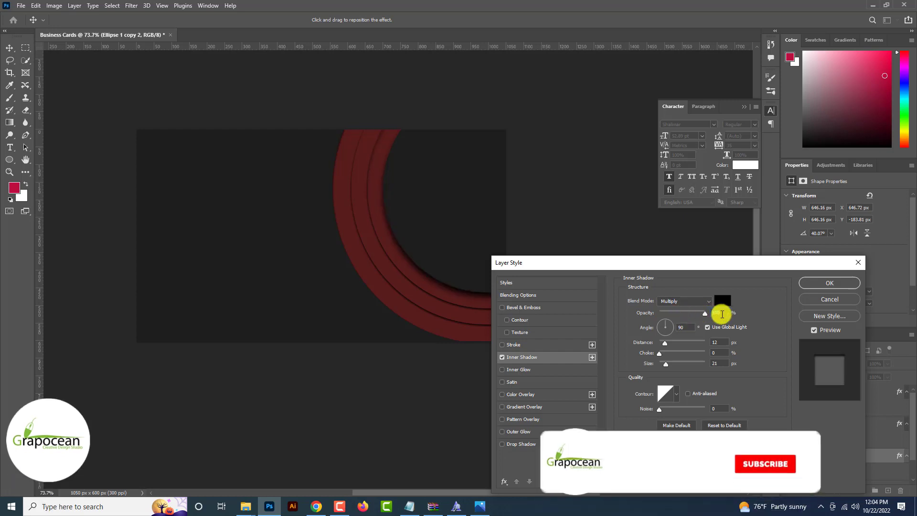
pyautogui.click(829, 283)
pyautogui.scroll(-5, 572, 375)
pyautogui.scroll(5, 512, 400)
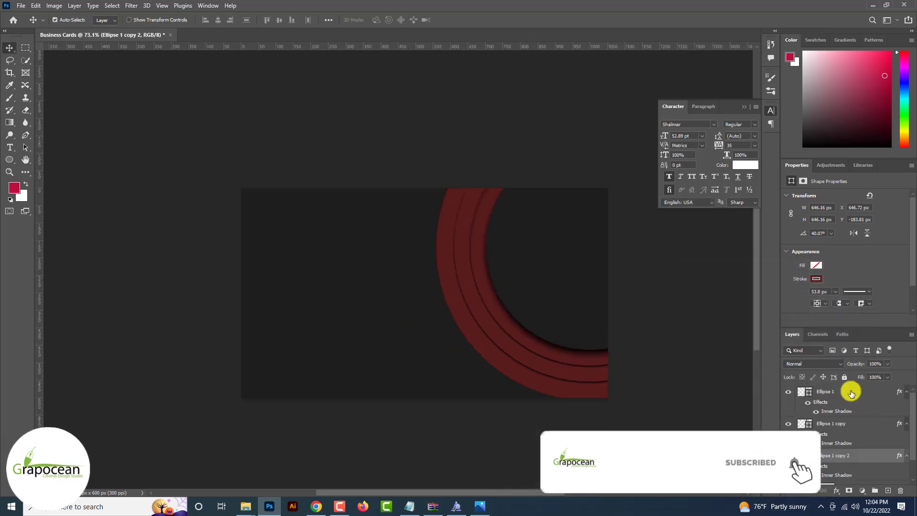
# Scale the three arcs down to about 72% and move them against the card's right edge
pyautogui.keyDown('shift'); pyautogui.click(833, 391); pyautogui.keyUp('shift')
pyautogui.hotkey('ctrl', 't')
pyautogui.moveTo(576, 362); pyautogui.dragTo(547, 400)
pyautogui.scroll(-2, 547, 401)
pyautogui.moveTo(657, 397); pyautogui.dragTo(631, 382)
pyautogui.moveTo(581, 368); pyautogui.dragTo(577, 378)
pyautogui.moveTo(631, 386); pyautogui.dragTo(620, 377)
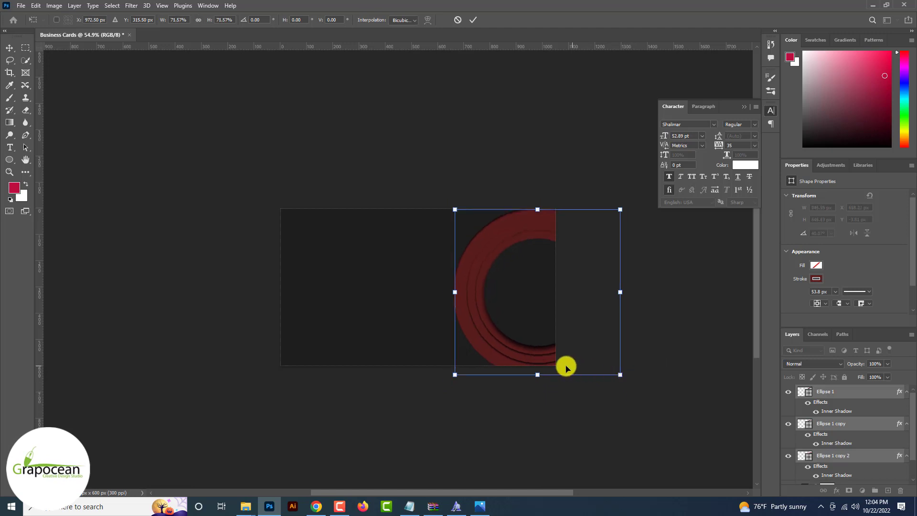
pyautogui.moveTo(565, 367); pyautogui.dragTo(597, 372)
pyautogui.click(473, 19)
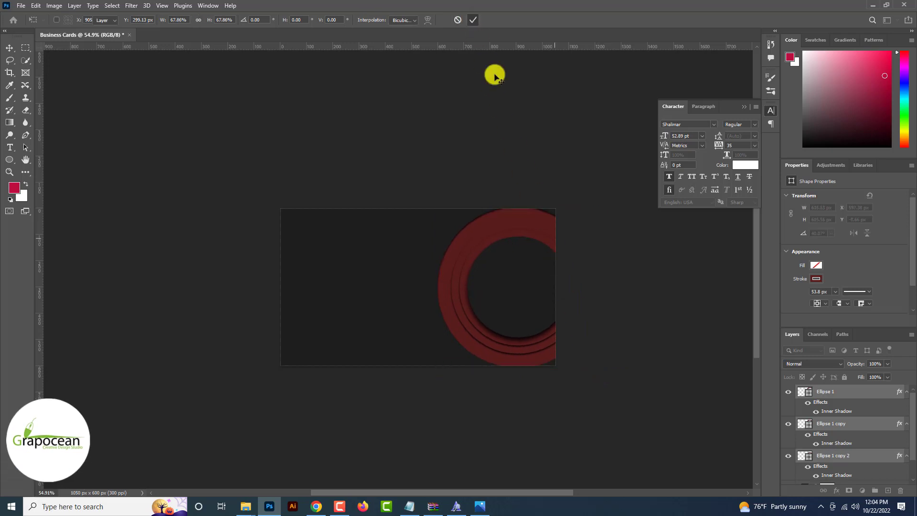
pyautogui.scroll(3, 641, 416)
pyautogui.scroll(-3, 572, 435)
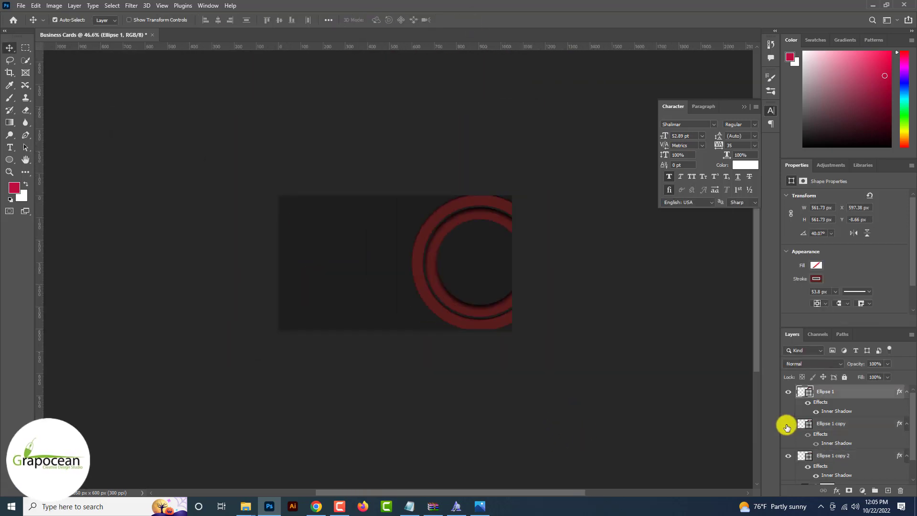
# Enlarge Ellipse 1 and Ellipse 1 copy to about 111% so the rings spread apart
pyautogui.click(788, 425)
pyautogui.click(788, 425)
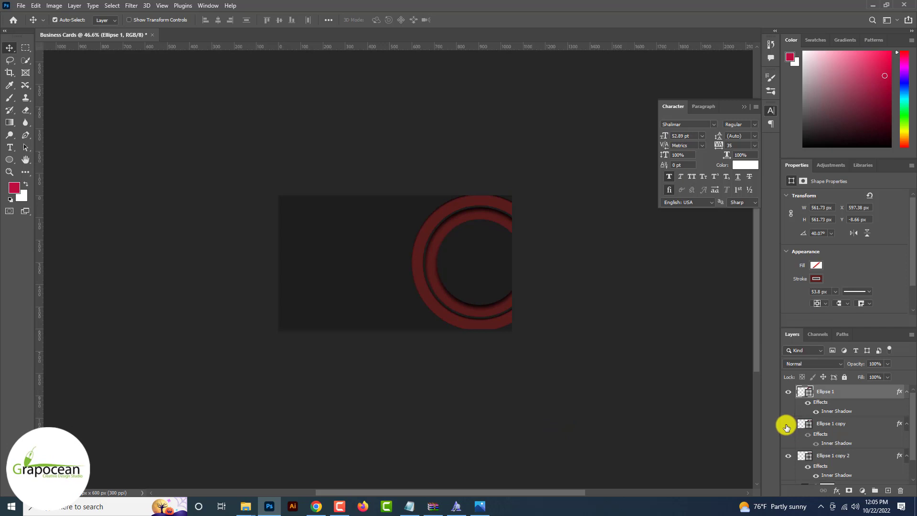
pyautogui.click(831, 426)
pyautogui.keyDown('shift'); pyautogui.click(838, 391); pyautogui.keyUp('shift')
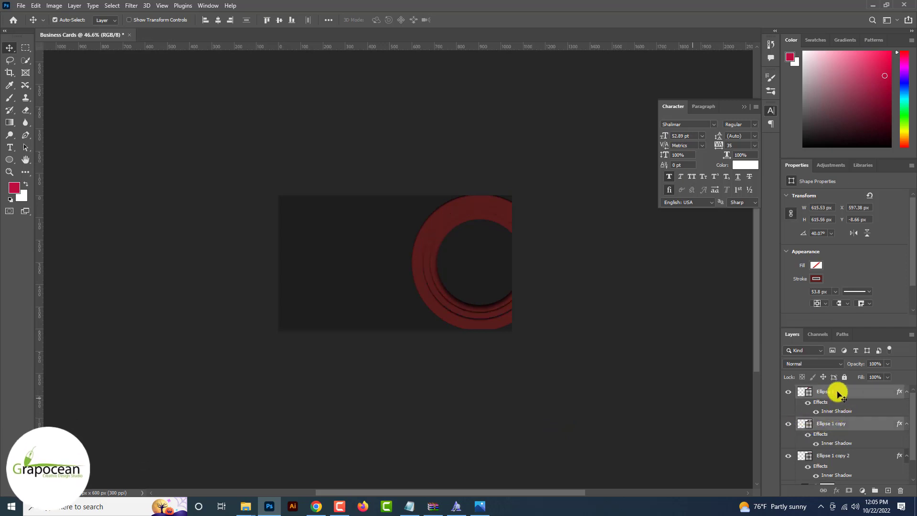
pyautogui.hotkey('ctrl', 't')
pyautogui.moveTo(547, 323); pyautogui.dragTo(559, 339)
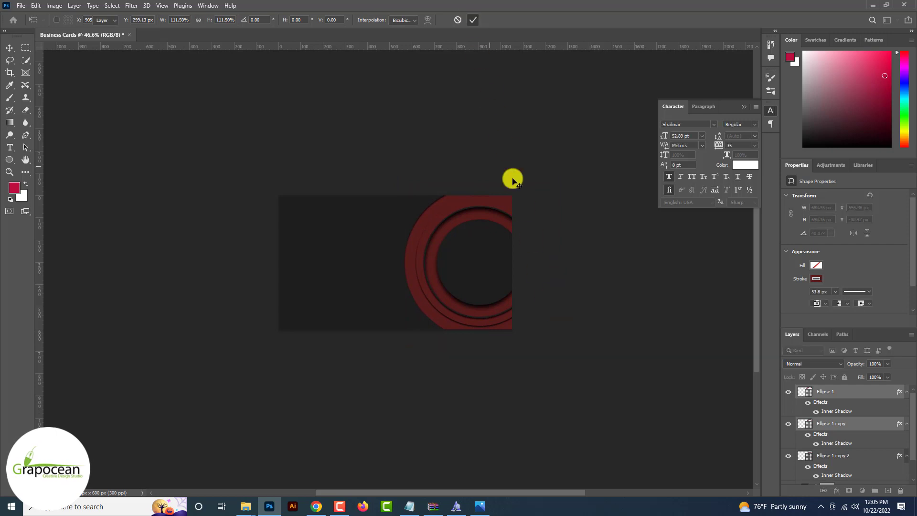
pyautogui.click(567, 406)
pyautogui.scroll(8, 566, 406)
pyautogui.scroll(-9, 567, 407)
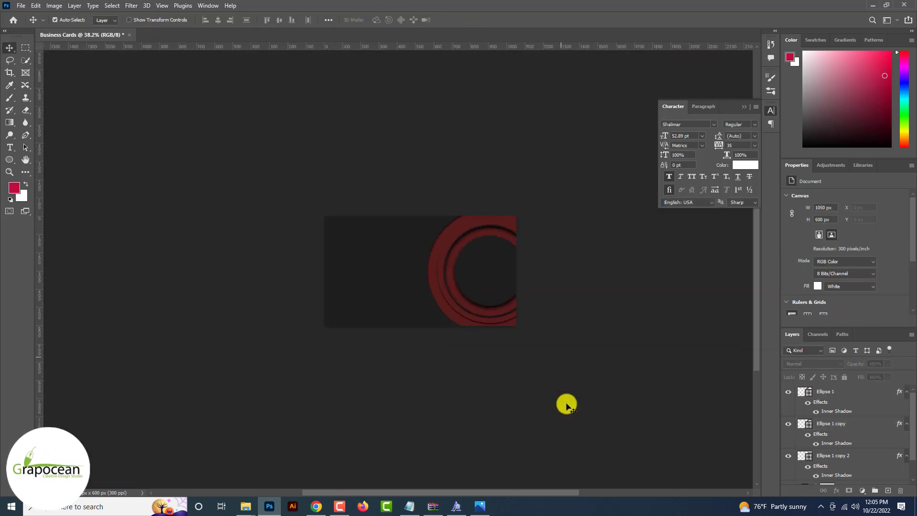
pyautogui.click(392, 293)
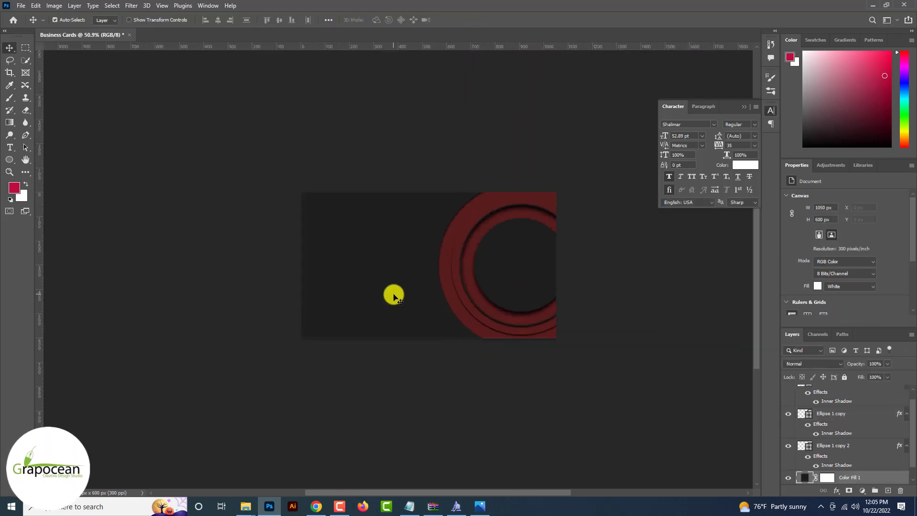
# Open the stone texture image from the Downloads folder
pyautogui.scroll(2, 393, 293)
pyautogui.scroll(-3, 344, 254)
pyautogui.click(21, 6)
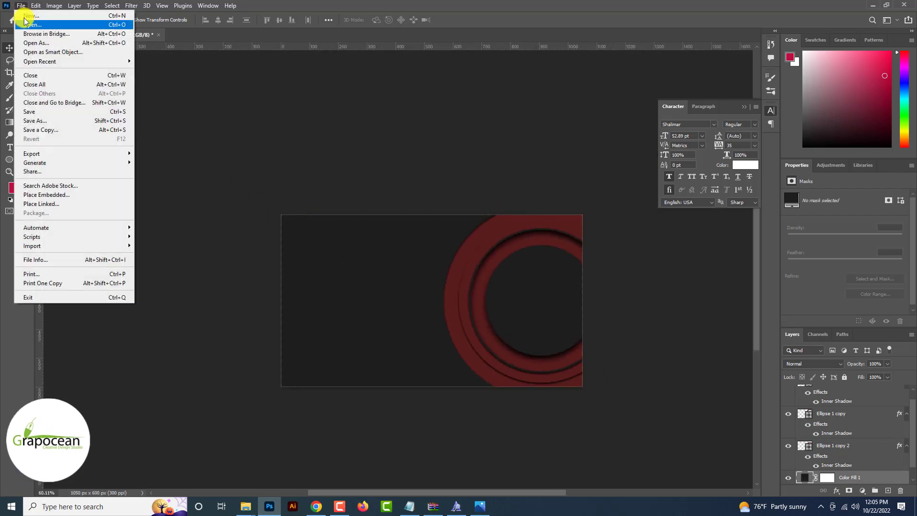
pyautogui.click(26, 26)
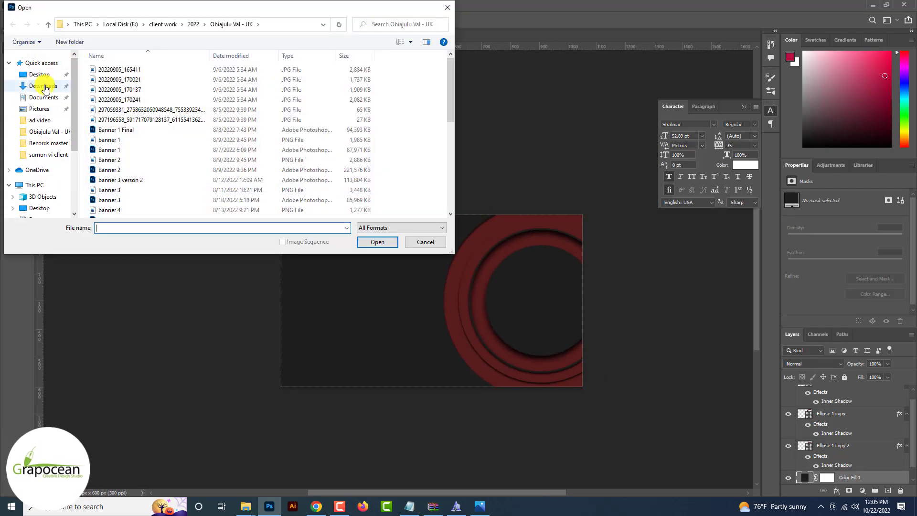
pyautogui.click(45, 87)
pyautogui.click(152, 138)
pyautogui.click(378, 242)
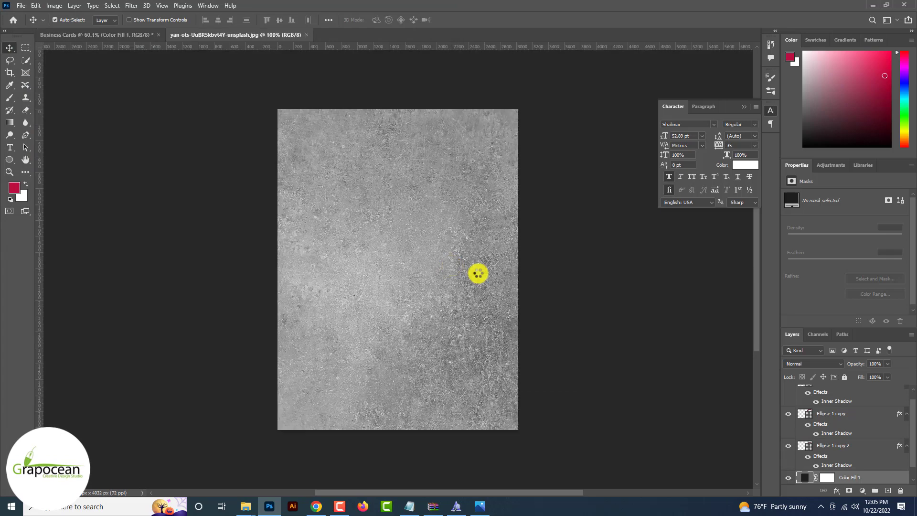
# Bring the texture into the Business Cards document as a layer blended with Divide
pyautogui.click(900, 394)
pyautogui.moveTo(324, 128); pyautogui.dragTo(395, 311)
pyautogui.click(814, 364)
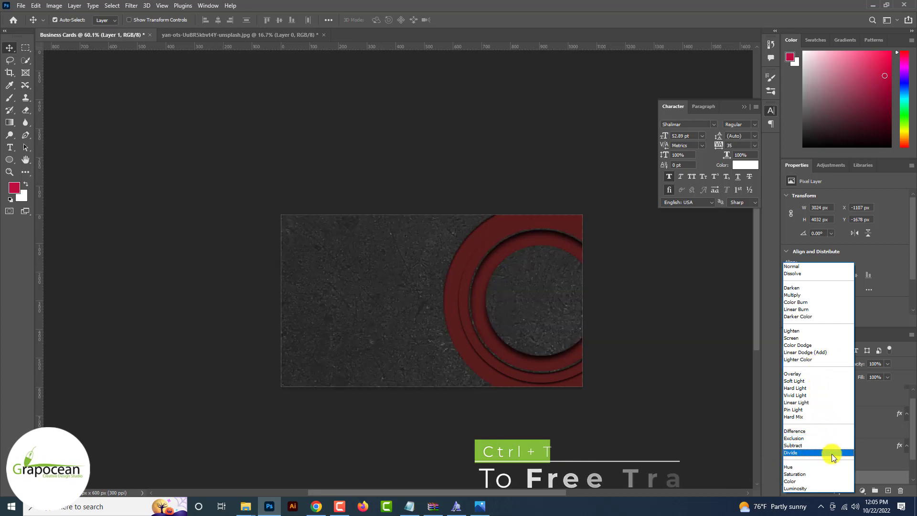
pyautogui.click(832, 453)
# Rotate the texture -90° and scale it down until it just covers the card
pyautogui.hotkey('ctrl', 't')
pyautogui.hotkey('ctrl', '0')
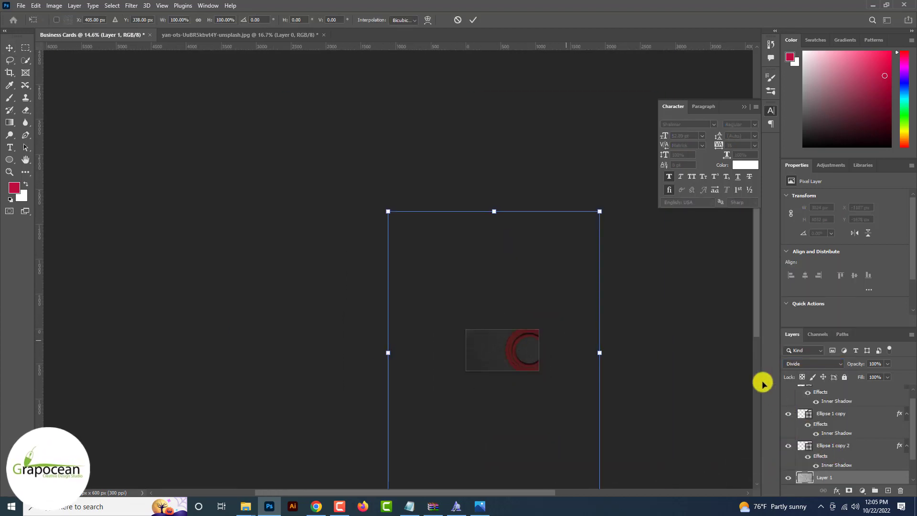
pyautogui.moveTo(601, 213); pyautogui.dragTo(551, 315)
pyautogui.hotkey('ctrl', '0')
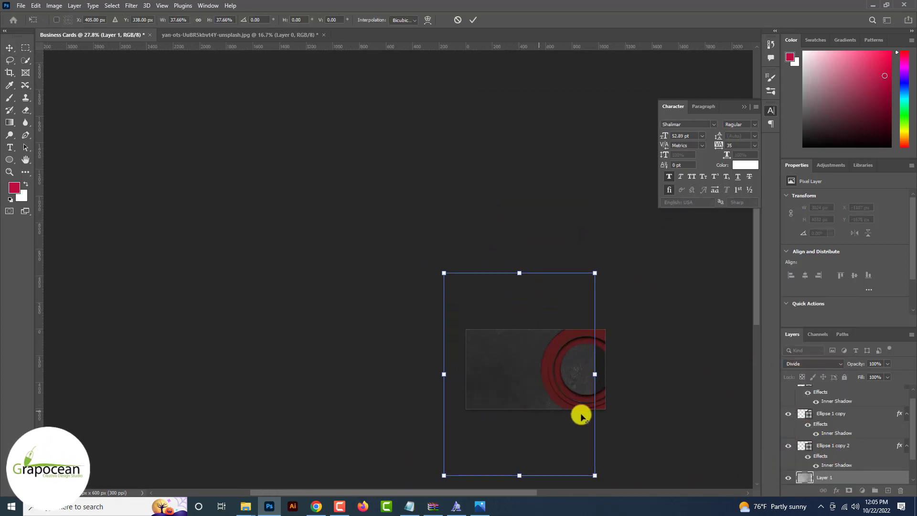
pyautogui.moveTo(613, 455); pyautogui.dragTo(602, 297)
pyautogui.hotkey('ctrl', '0')
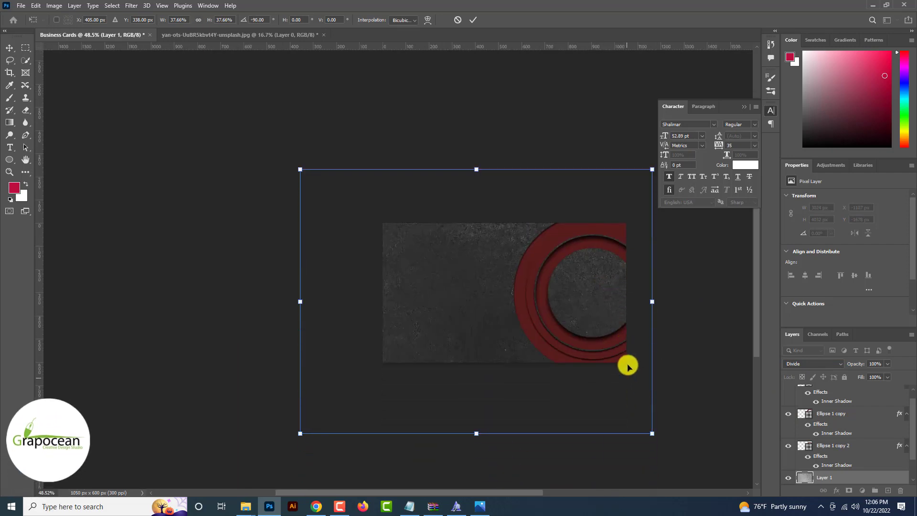
pyautogui.moveTo(653, 433); pyautogui.dragTo(602, 393)
pyautogui.moveTo(552, 376); pyautogui.dragTo(564, 374)
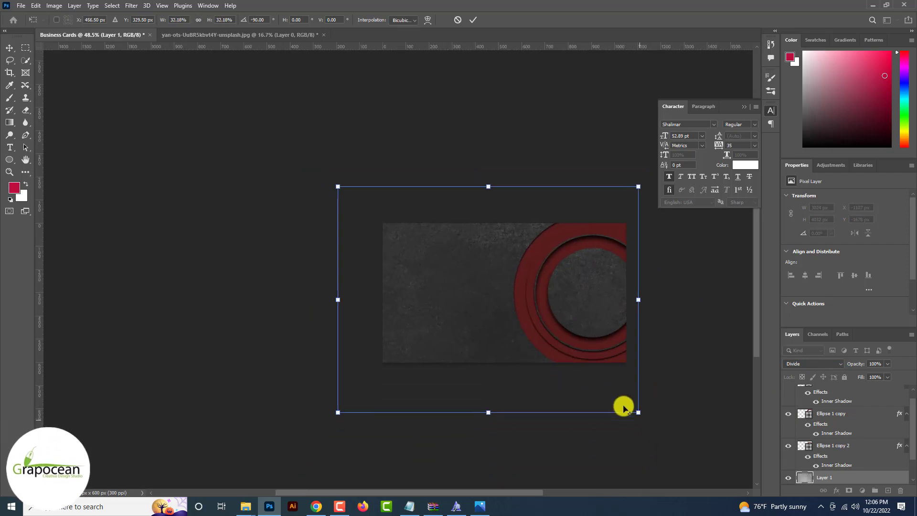
pyautogui.moveTo(623, 408); pyautogui.dragTo(611, 387)
pyautogui.moveTo(559, 378); pyautogui.dragTo(569, 379)
pyautogui.moveTo(386, 300); pyautogui.dragTo(380, 300)
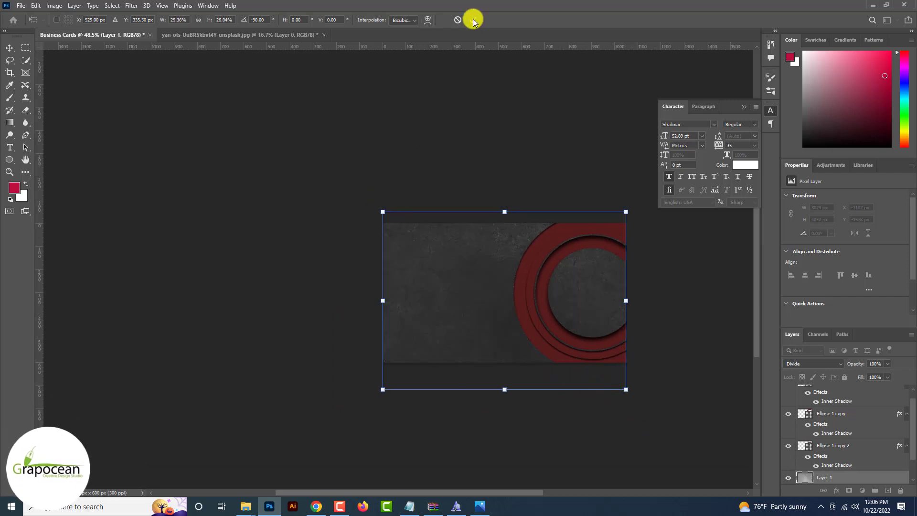
pyautogui.scroll(-1, 592, 323)
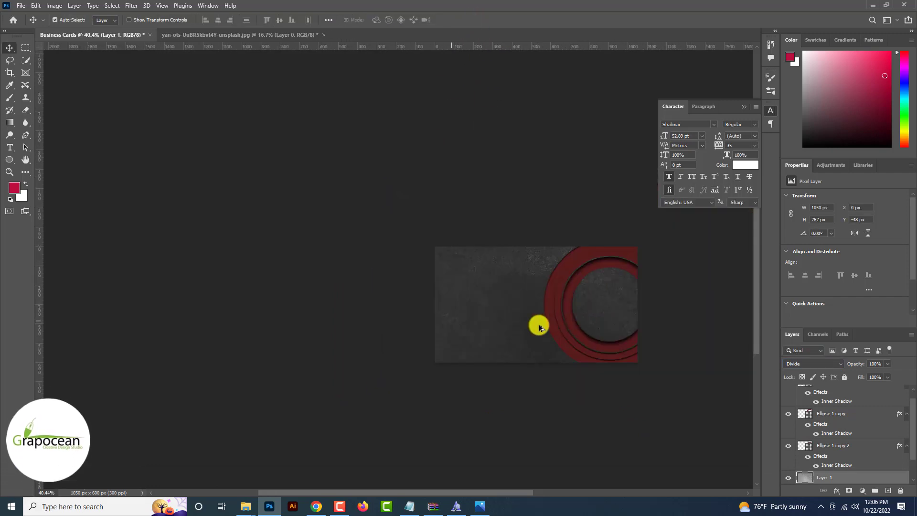
# Switch the stone texture layer to Overlay blending at 45% opacity
pyautogui.scroll(-2, 658, 342)
pyautogui.scroll(3, 659, 342)
pyautogui.click(812, 363)
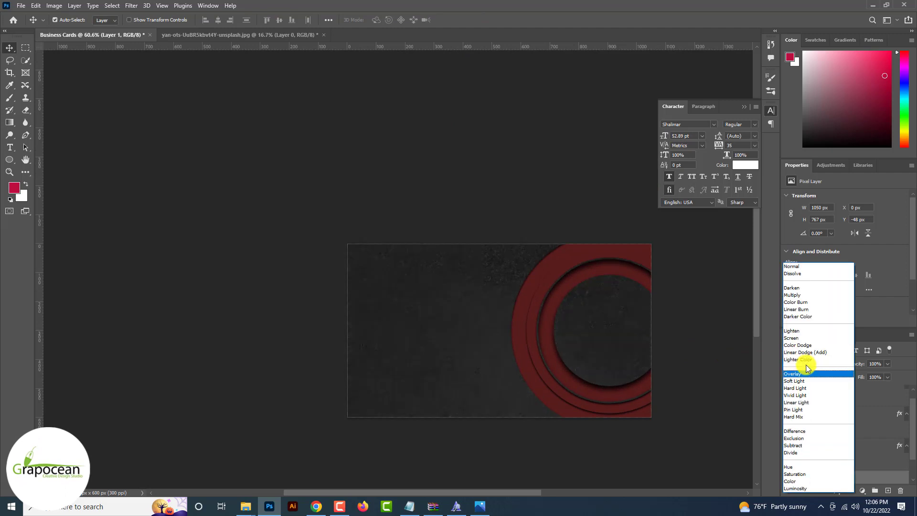
pyautogui.click(803, 374)
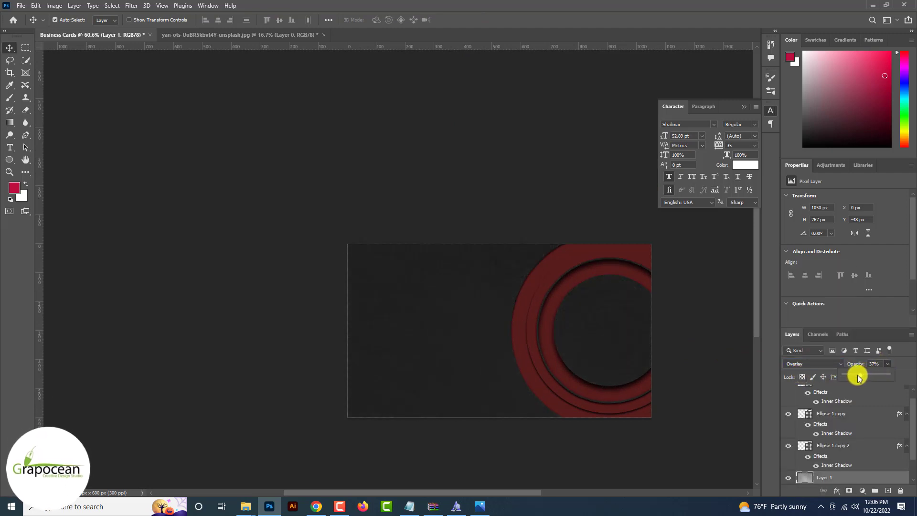
pyautogui.moveTo(863, 375); pyautogui.dragTo(864, 375)
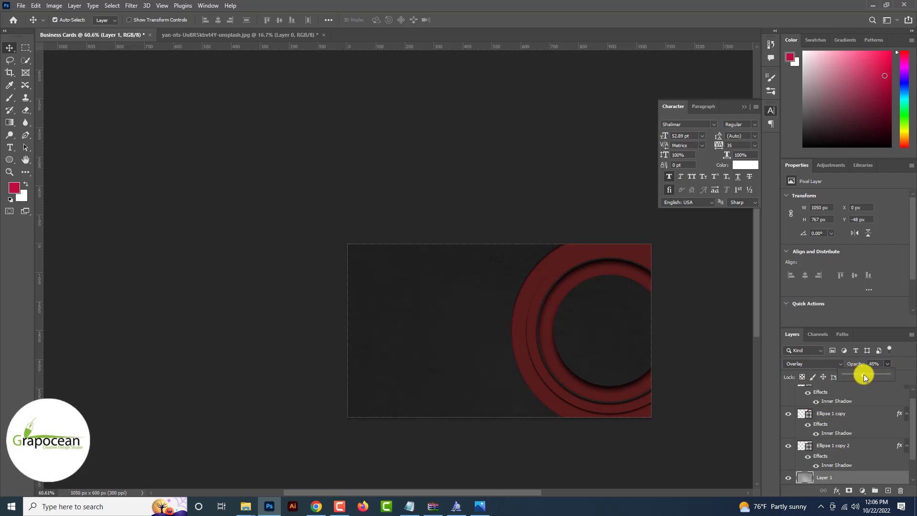
pyautogui.scroll(-3, 864, 375)
pyautogui.scroll(5, 864, 375)
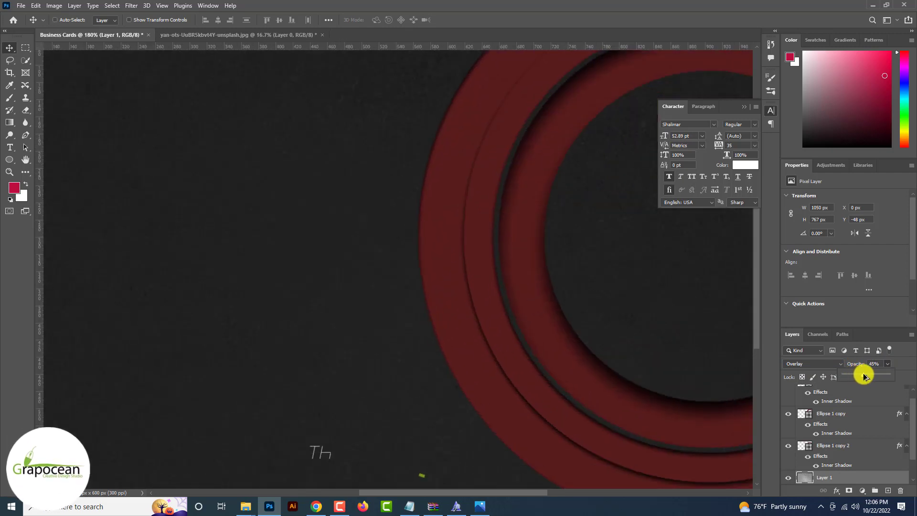
pyautogui.scroll(-5, 767, 382)
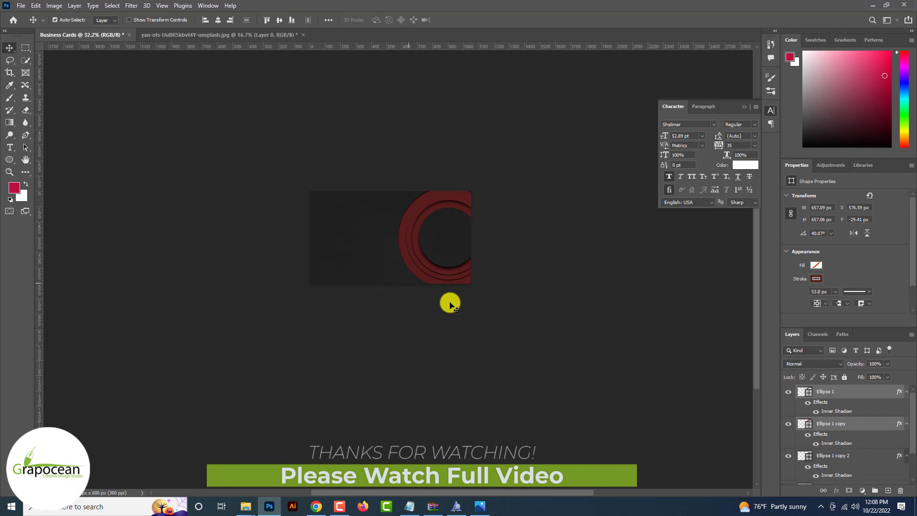
pyautogui.scroll(3, 450, 304)
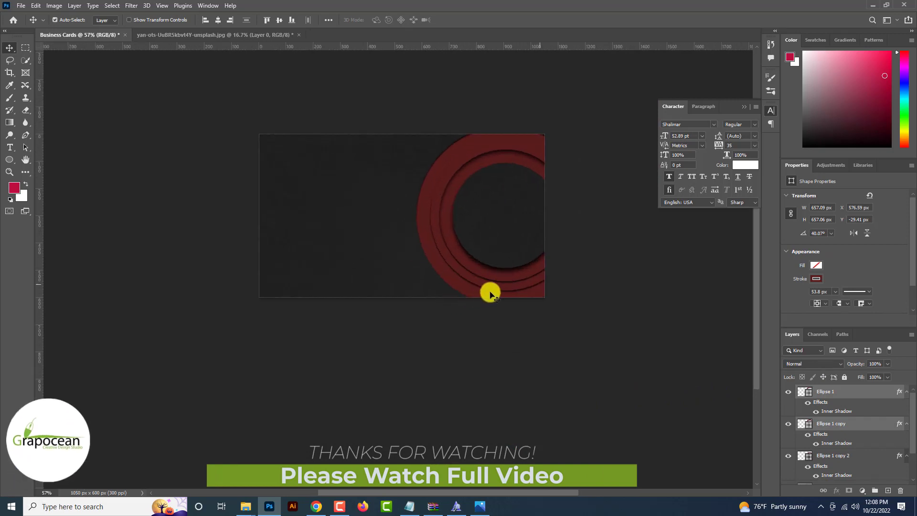
# Brighten the Ellipse 1 ring colour in the Color Picker
pyautogui.click(802, 393)
pyautogui.doubleClick(802, 393)
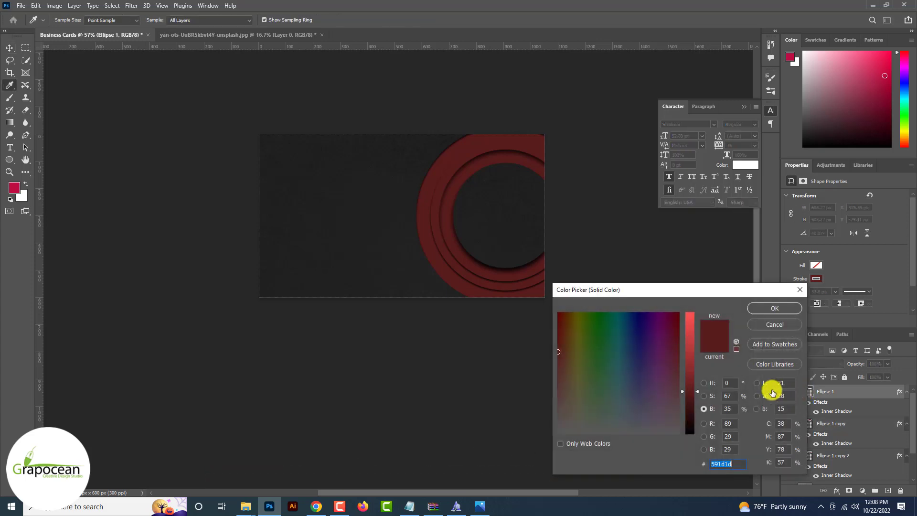
pyautogui.moveTo(692, 382); pyautogui.dragTo(691, 340)
pyautogui.click(773, 309)
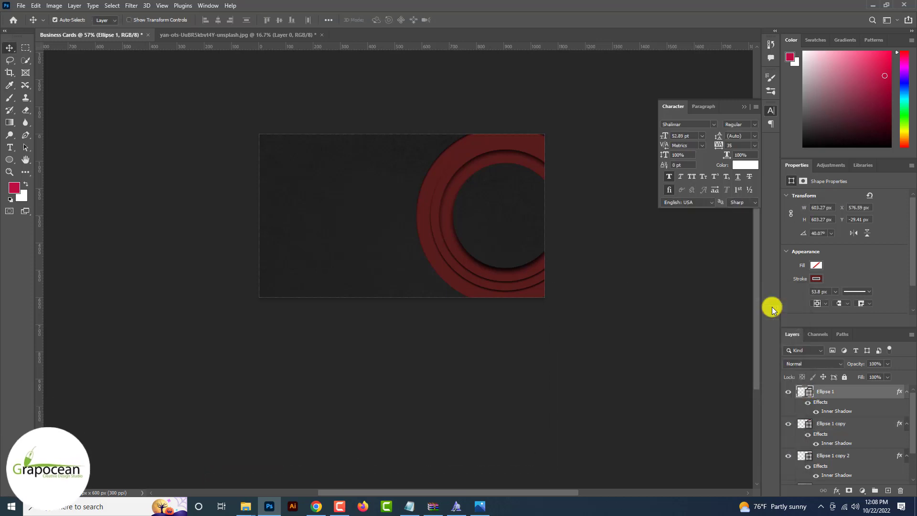
# Draw a small test triangle on the card with the Triangle Tool, then undo it
pyautogui.press('v')
pyautogui.scroll(-2, 502, 352)
pyautogui.click(502, 352)
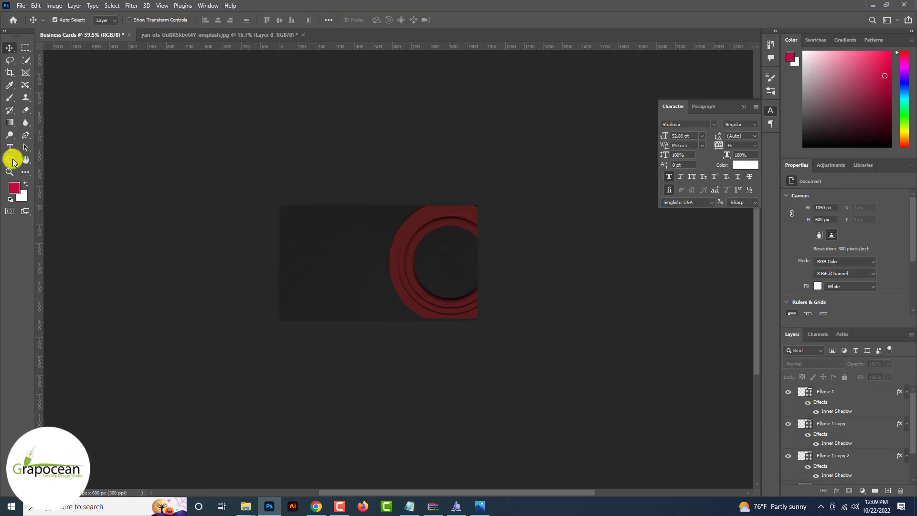
pyautogui.moveTo(10, 159); pyautogui.dragTo(53, 177)
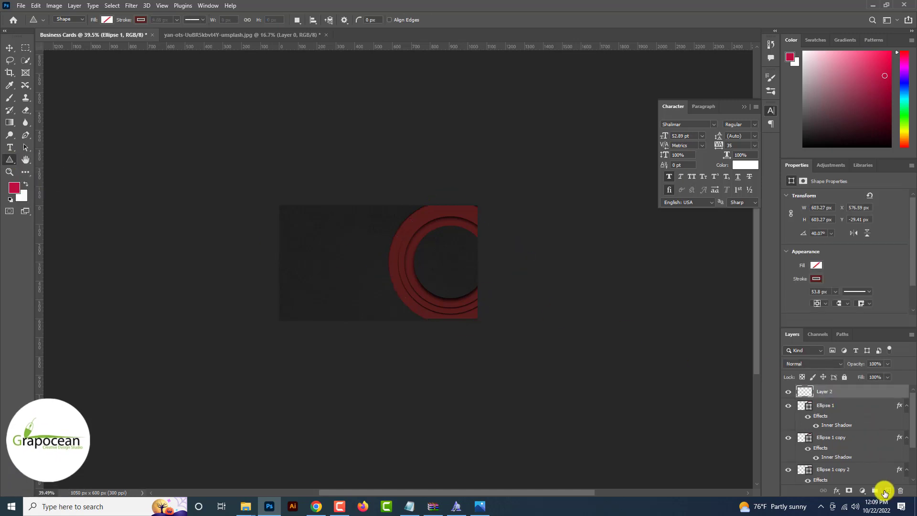
pyautogui.scroll(2, 305, 287)
pyautogui.moveTo(328, 243); pyautogui.dragTo(349, 261)
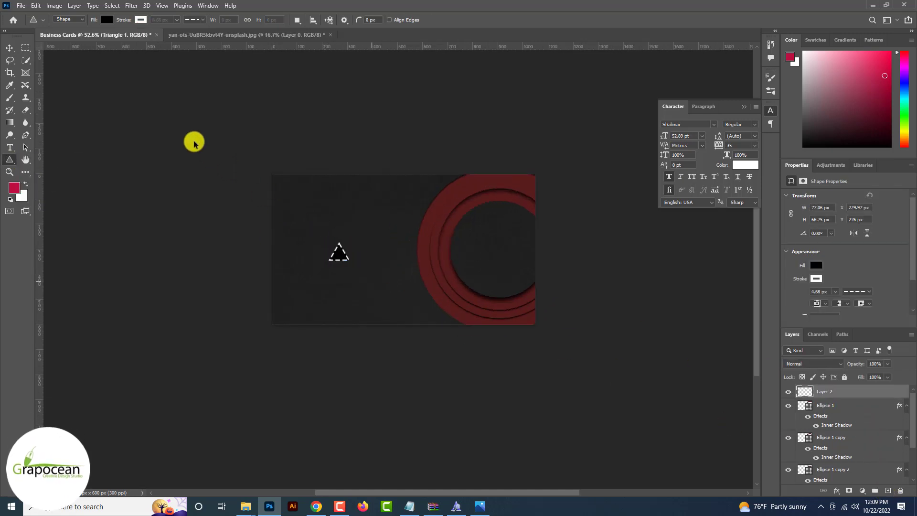
pyautogui.hotkey('ctrl', 'z')
pyautogui.click(21, 5)
# Create a new 1600 × 1600 px document
pyautogui.click(38, 17)
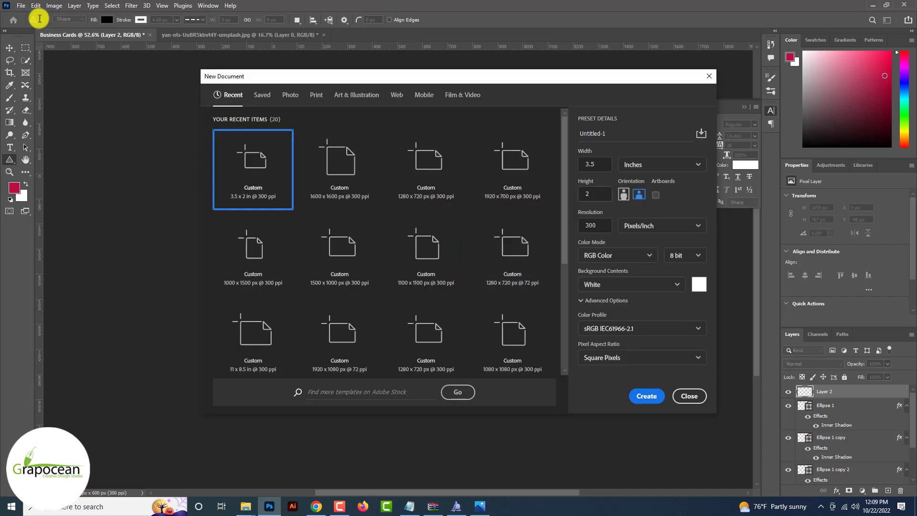
pyautogui.click(662, 167)
pyautogui.click(635, 179)
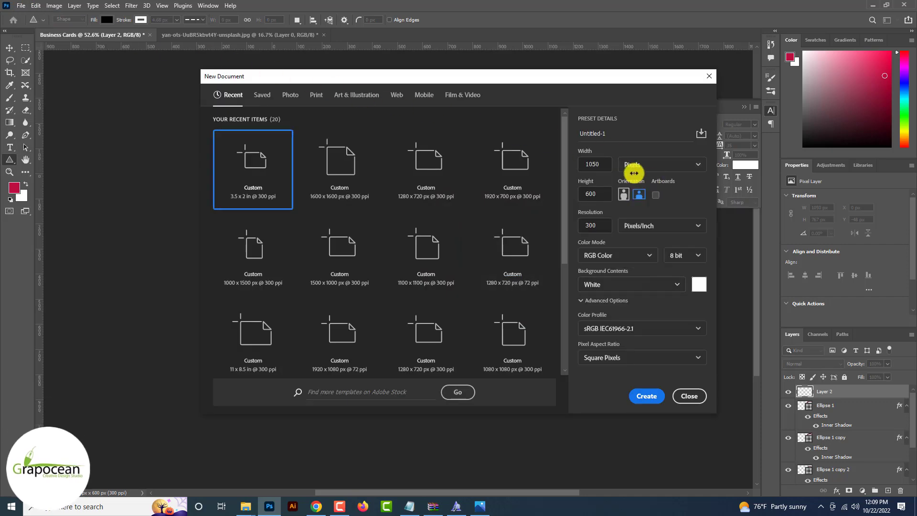
pyautogui.write('1600')
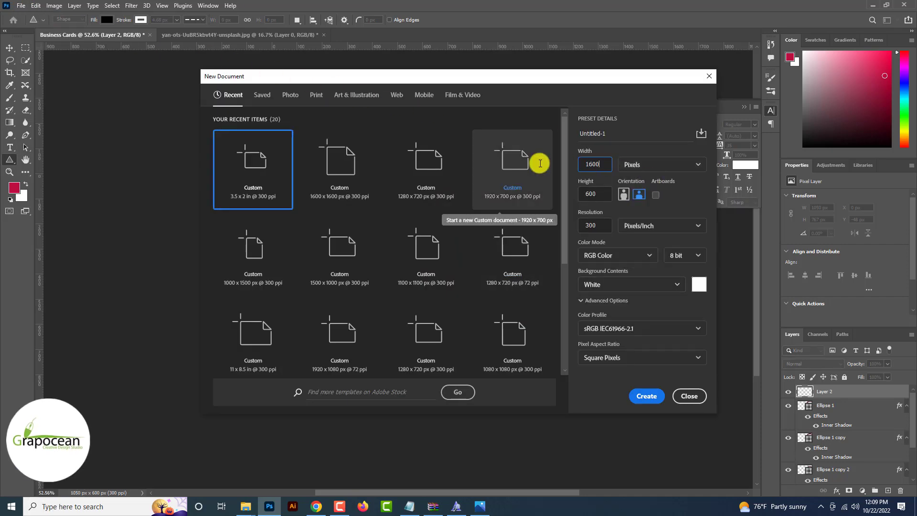
pyautogui.press('Tab')
pyautogui.write('1600')
pyautogui.press('Return')
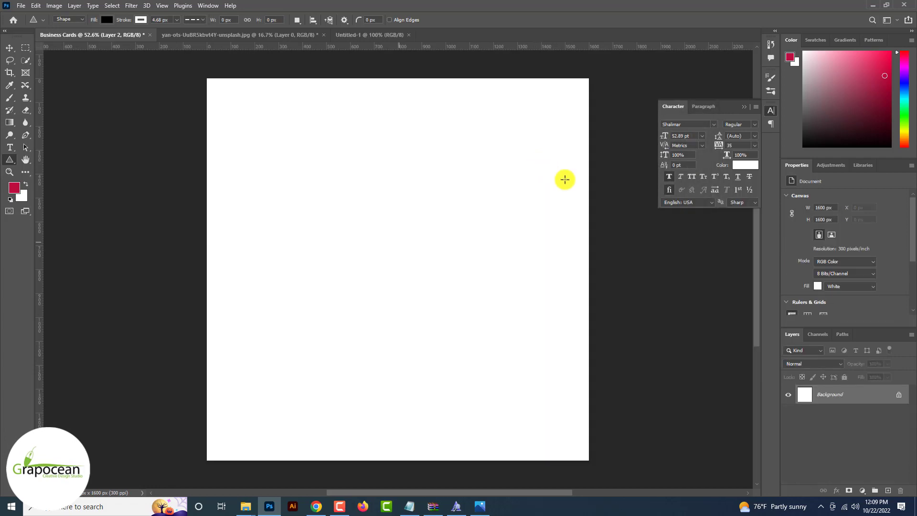
# Hide the background layer and draw a black triangle, moving it to the canvas centre
pyautogui.click(789, 396)
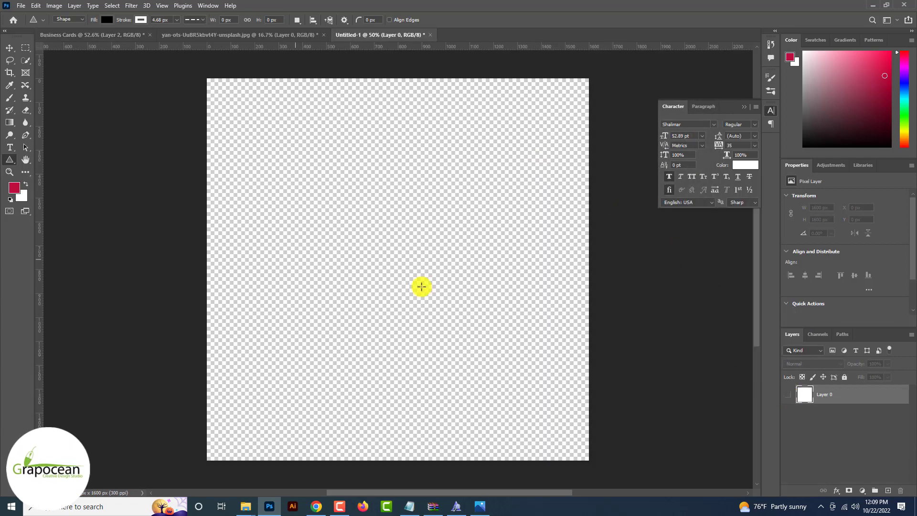
pyautogui.moveTo(362, 221); pyautogui.dragTo(415, 286)
pyautogui.click(141, 20)
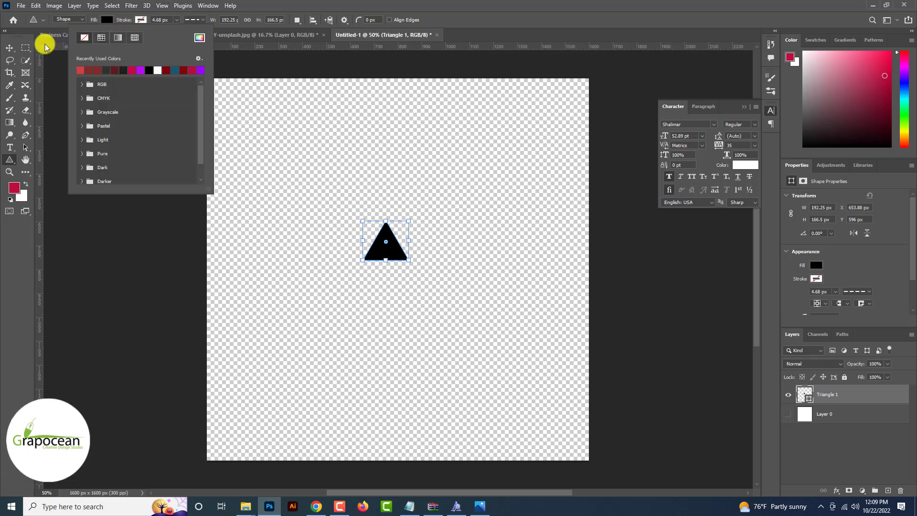
pyautogui.click(10, 48)
pyautogui.moveTo(384, 246); pyautogui.dragTo(404, 277)
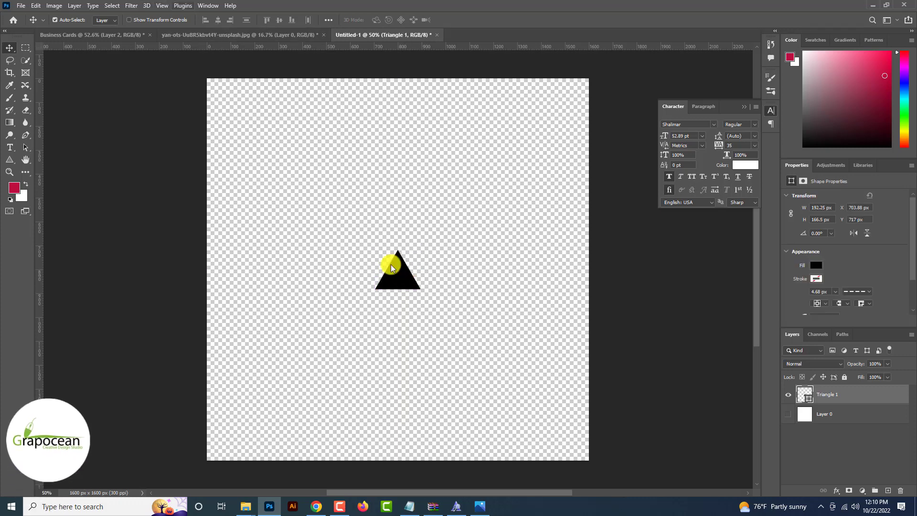
# Define the triangle as a new brush preset
pyautogui.click(36, 6)
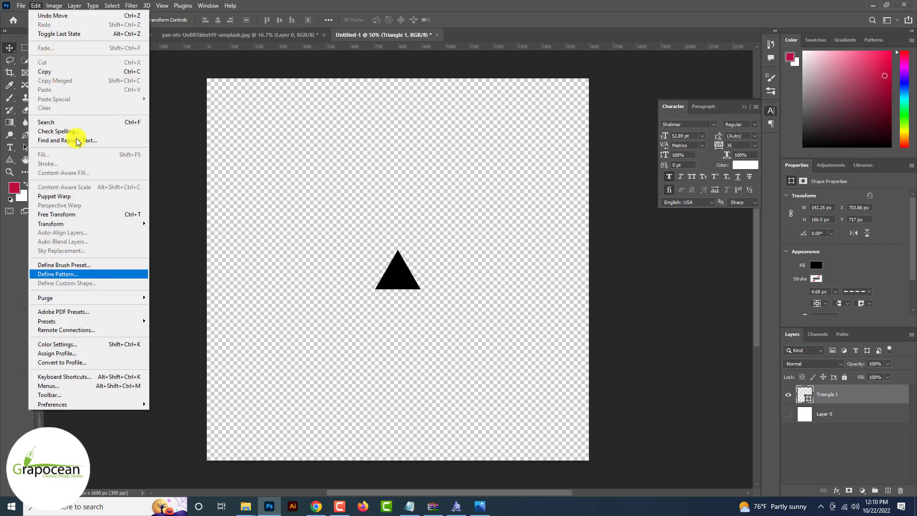
pyautogui.click(116, 264)
pyautogui.click(560, 155)
# Return to the Business Cards document and open the Brush Settings panel
pyautogui.click(73, 36)
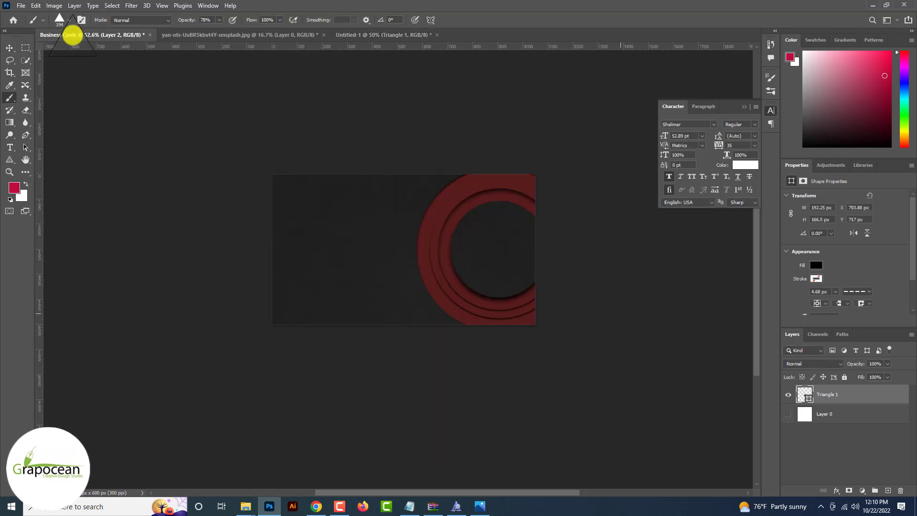
pyautogui.click(206, 5)
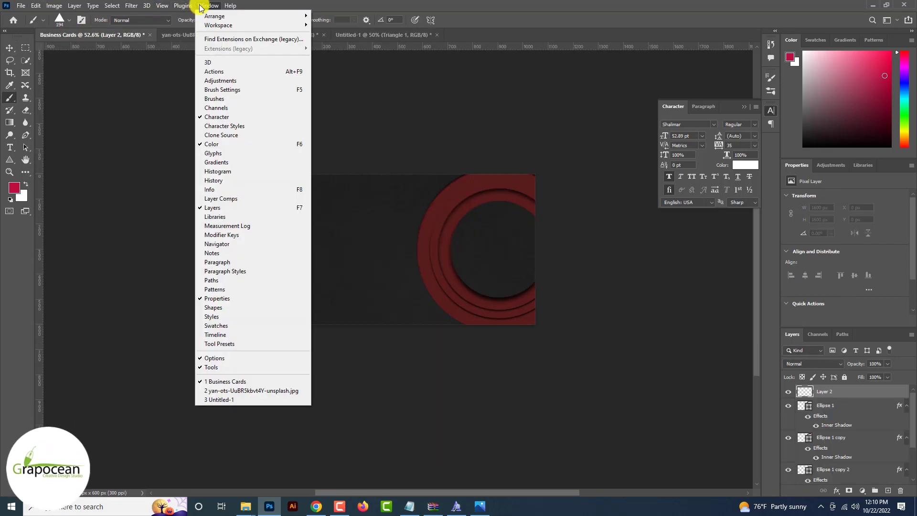
pyautogui.click(770, 78)
pyautogui.click(770, 78)
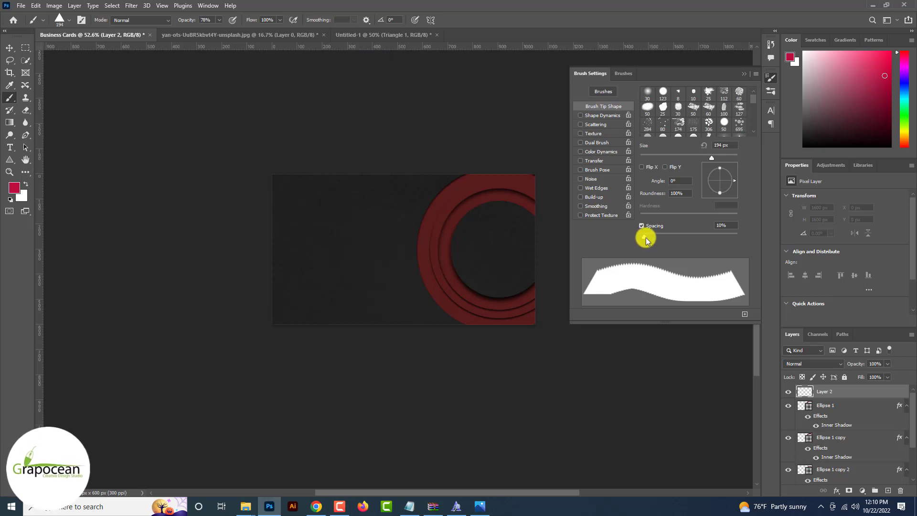
# Give the triangle brush 54% size jitter, wider tip spacing and a 34 px size
pyautogui.click(603, 115)
pyautogui.moveTo(638, 97); pyautogui.dragTo(694, 104)
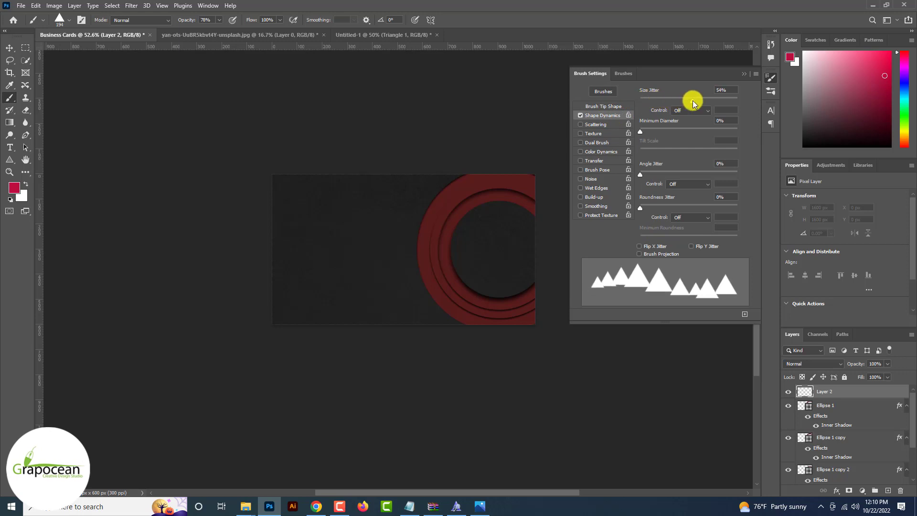
pyautogui.click(616, 106)
pyautogui.moveTo(681, 233)
pyautogui.mouseDown()
pyautogui.moveTo(702, 235)
pyautogui.moveTo(702, 222)
pyautogui.mouseUp()
pyautogui.moveTo(692, 160); pyautogui.dragTo(657, 160)
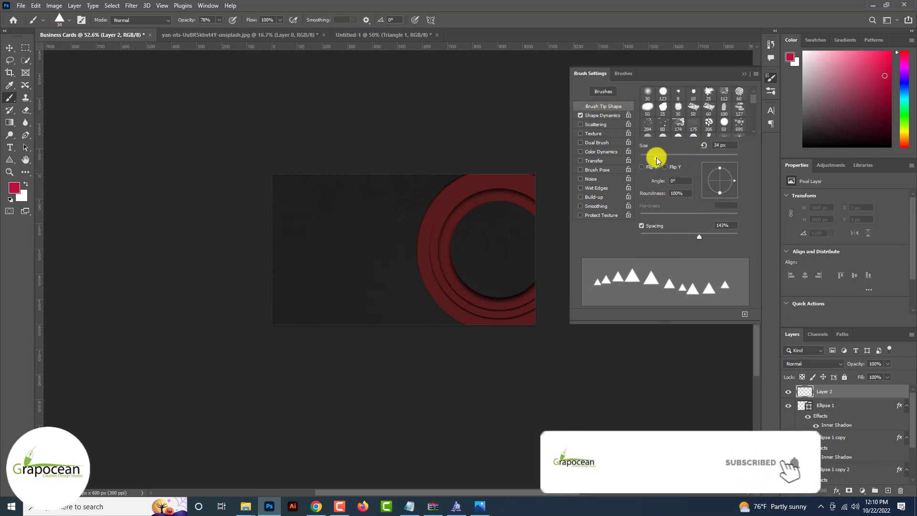
# Add 211% scattering and about 16% angle jitter, then paint a test stroke of triangles
pyautogui.click(602, 123)
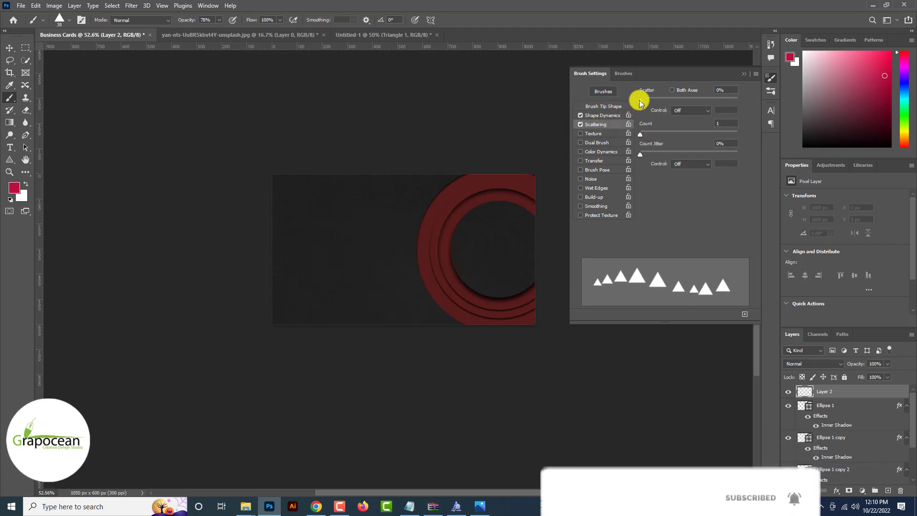
pyautogui.moveTo(639, 97); pyautogui.dragTo(669, 102)
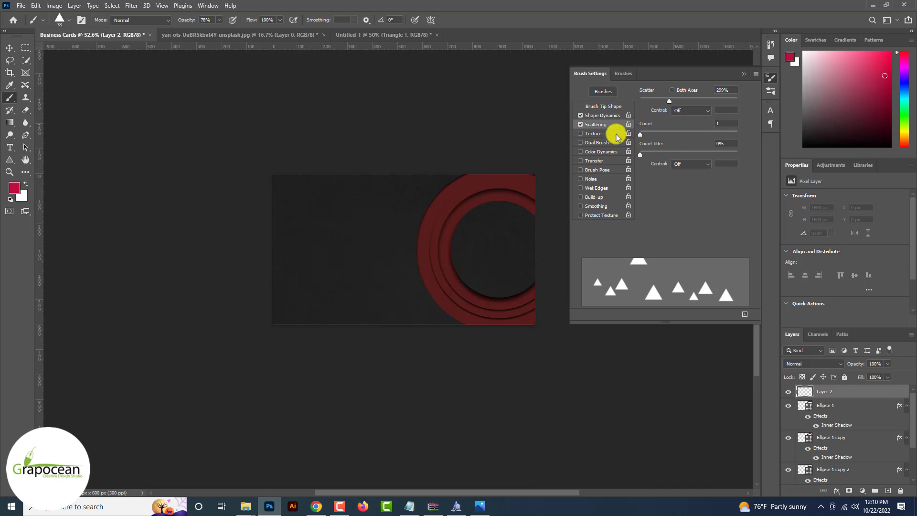
pyautogui.click(606, 115)
pyautogui.moveTo(640, 172); pyautogui.dragTo(656, 176)
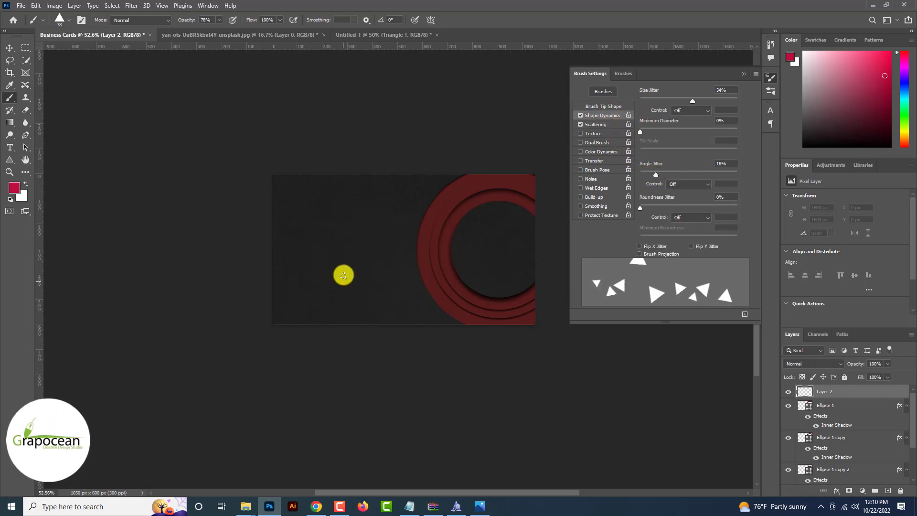
pyautogui.moveTo(342, 274); pyautogui.dragTo(293, 187)
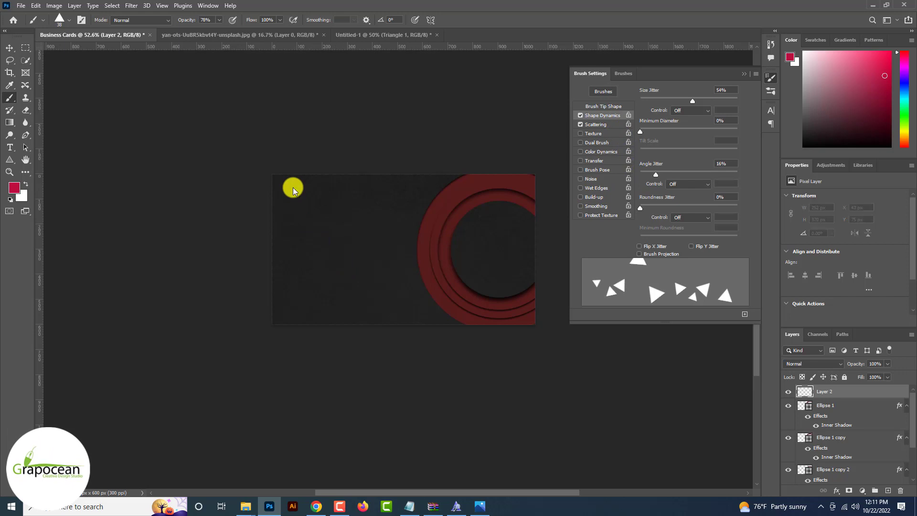
# Paint small red triangles inside the circle, undoing an oversized stroke and resizing the brush with [ and ]
pyautogui.moveTo(286, 286); pyautogui.dragTo(274, 289)
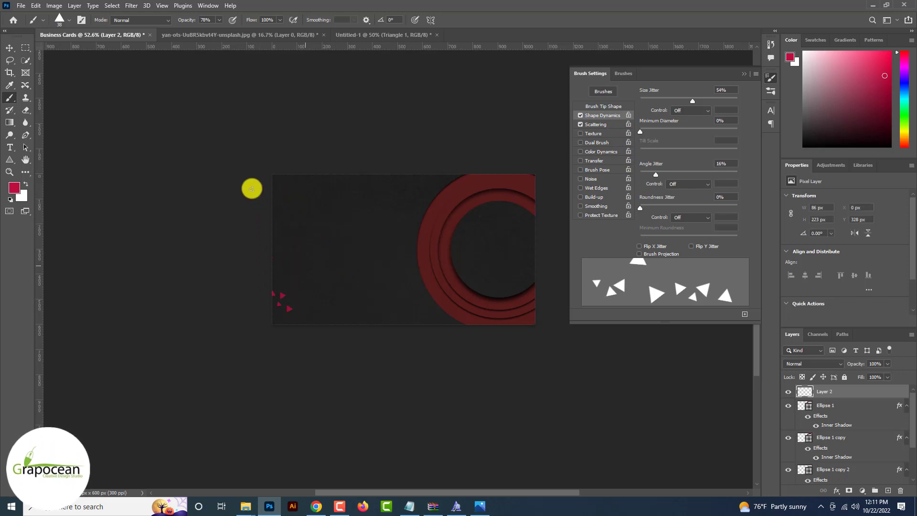
pyautogui.press(']')
pyautogui.press(']')
pyautogui.press(']')
pyautogui.press(']')
pyautogui.press(']')
pyautogui.press(']')
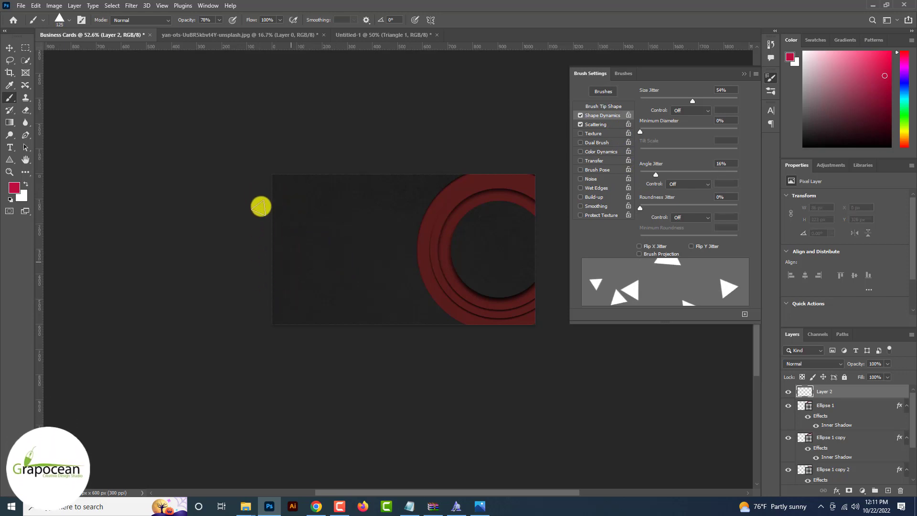
pyautogui.moveTo(266, 187)
pyautogui.mouseDown()
pyautogui.moveTo(327, 282)
pyautogui.moveTo(392, 311)
pyautogui.mouseUp()
pyautogui.hotkey('ctrl', 'z')
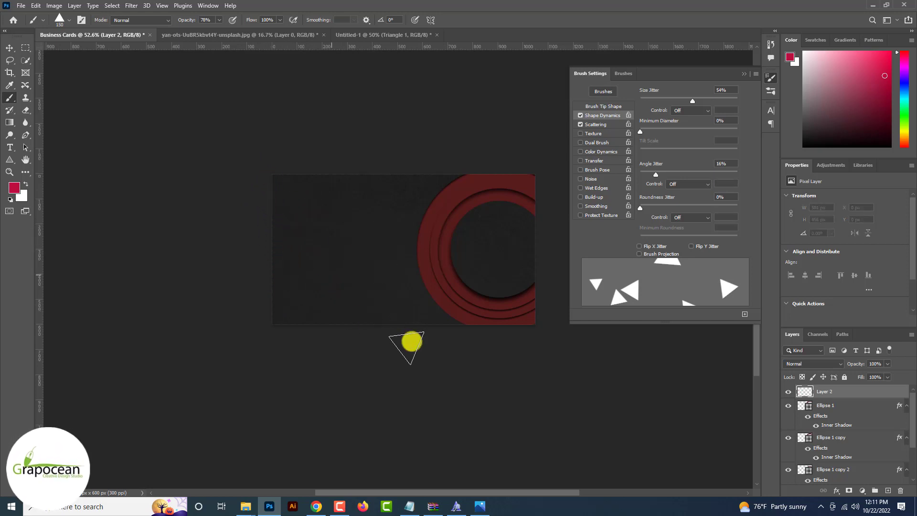
pyautogui.press('[')
pyautogui.press('[')
pyautogui.press('[')
pyautogui.press('[')
pyautogui.press('[')
pyautogui.press('[')
pyautogui.press('[')
pyautogui.moveTo(315, 275); pyautogui.dragTo(285, 234)
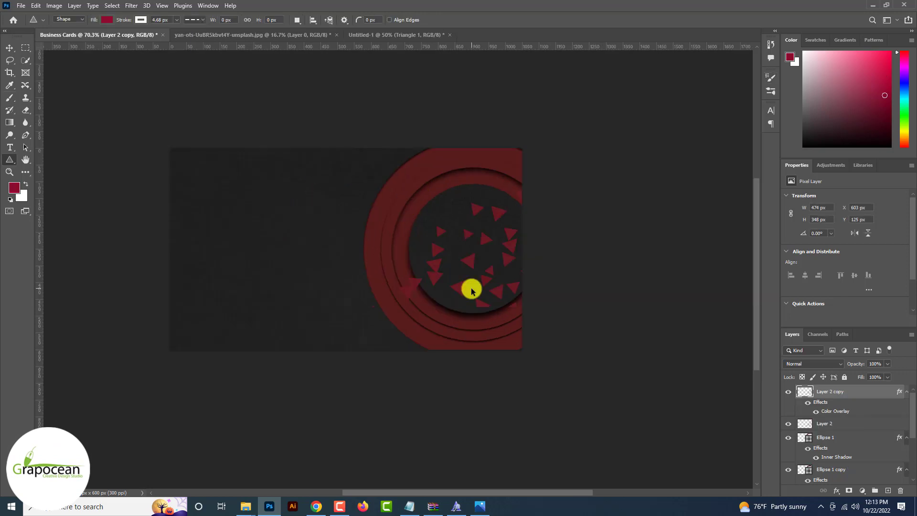
pyautogui.scroll(-4, 471, 287)
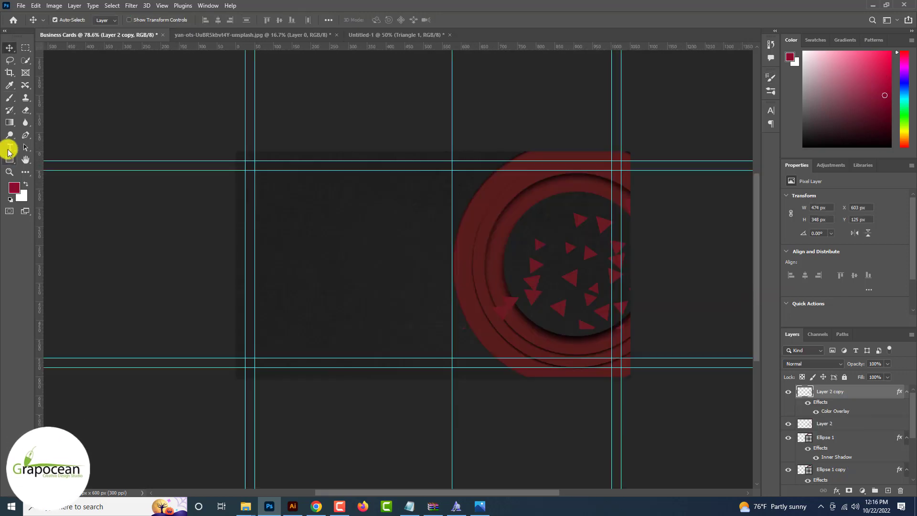
# Add a Montserrat 11 pt text layer on the card's left and type the cardholder's full name
pyautogui.click(9, 148)
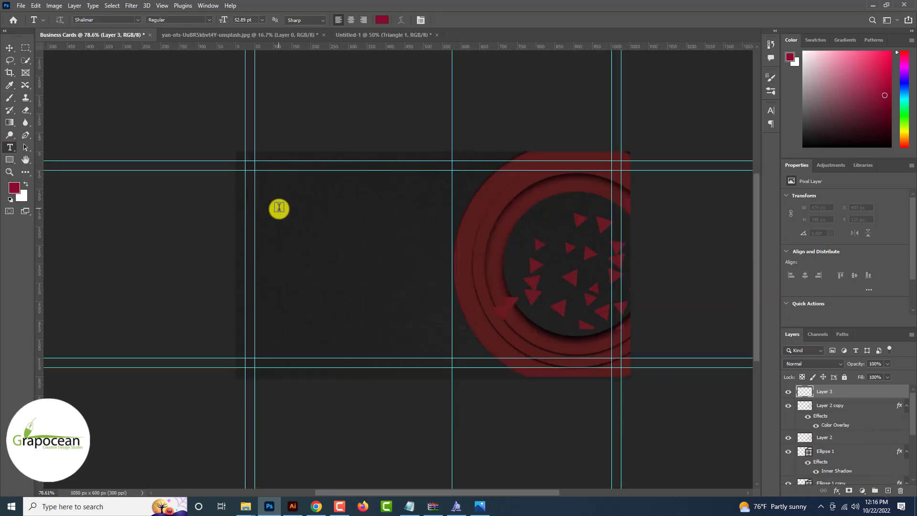
pyautogui.click(279, 208)
pyautogui.click(136, 19)
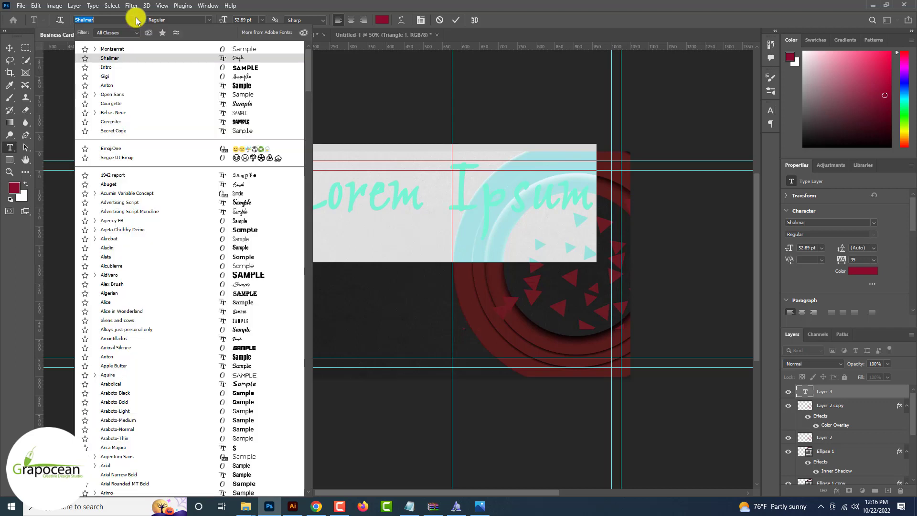
pyautogui.click(213, 49)
pyautogui.press('BackSpace')
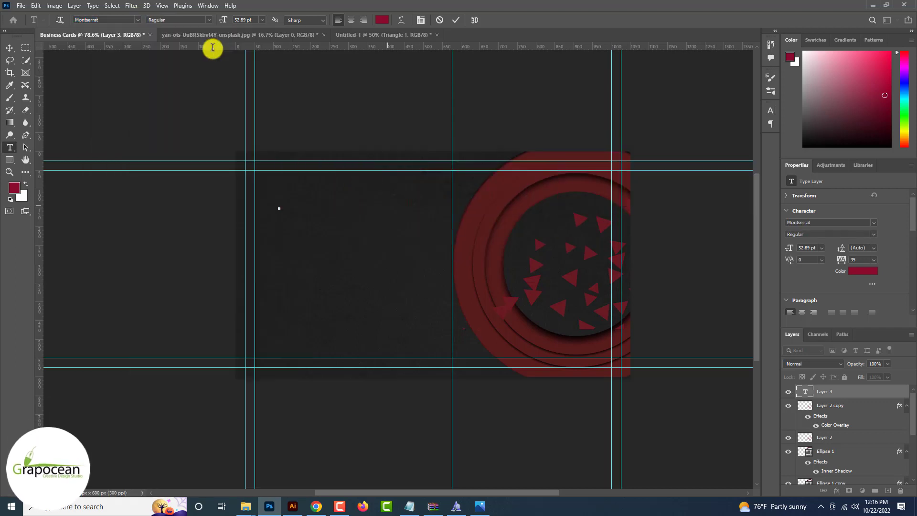
pyautogui.click(262, 20)
pyautogui.click(256, 60)
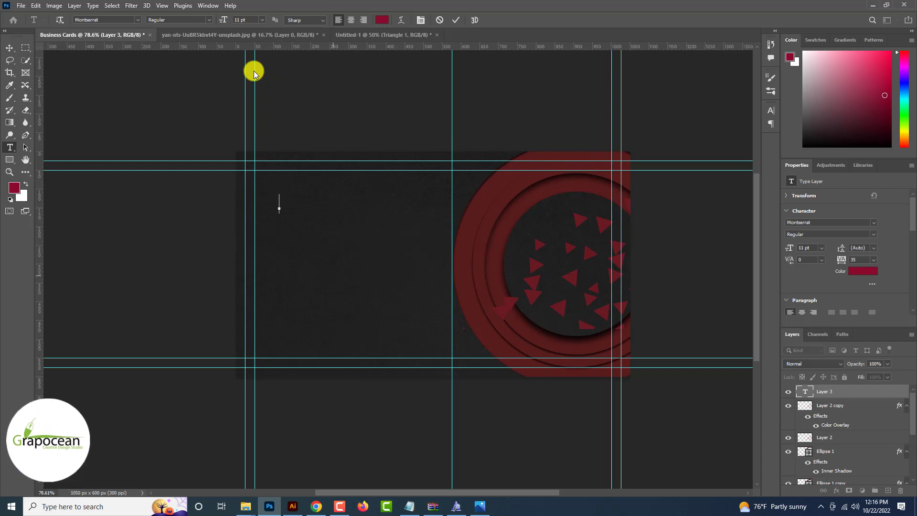
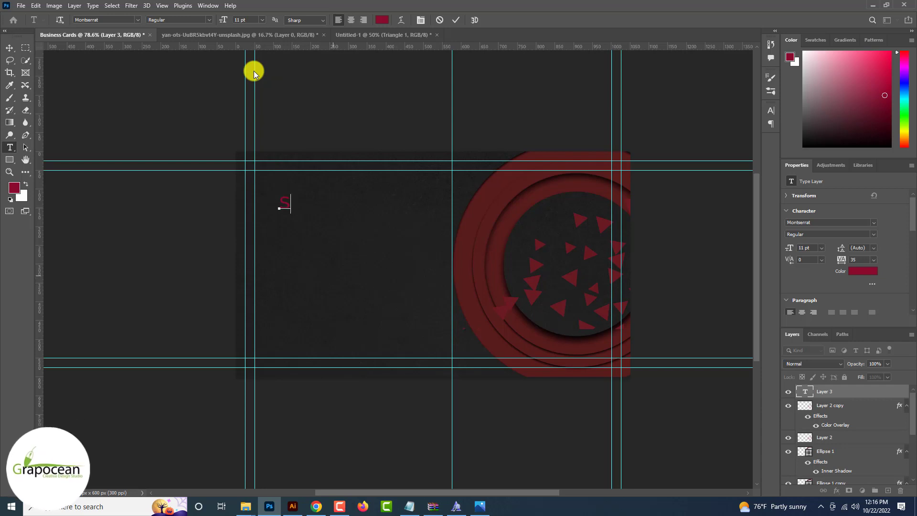
pyautogui.hotkey('ctrl', 'a')
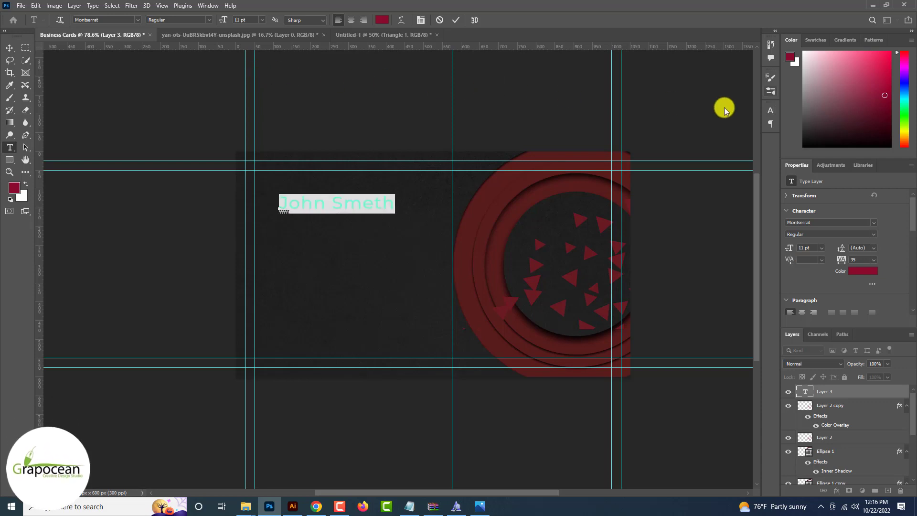
pyautogui.click(771, 111)
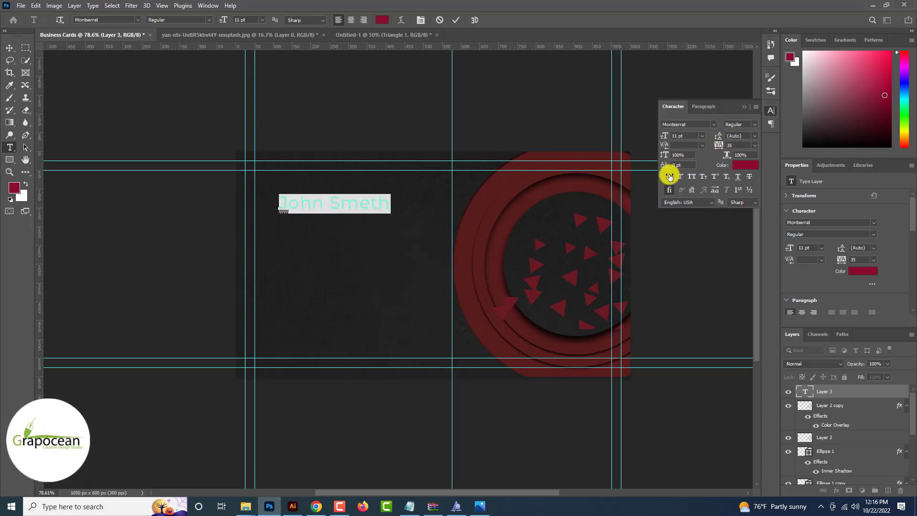
# Set the name's tracking to -5 and its kerning to Optical
pyautogui.click(756, 146)
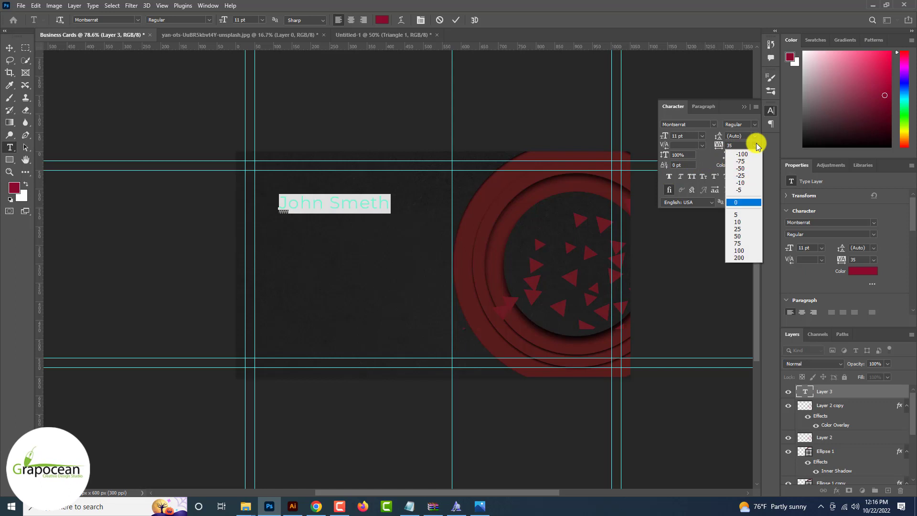
pyautogui.click(746, 191)
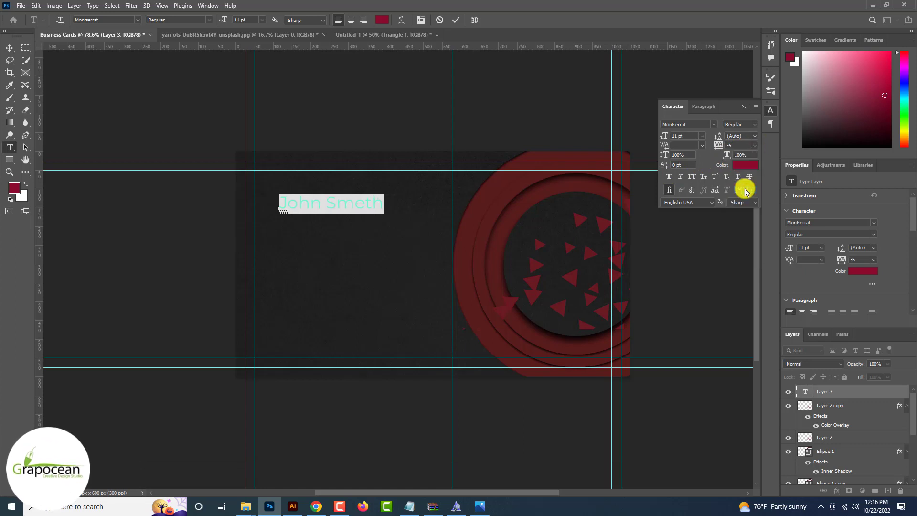
pyautogui.click(702, 146)
pyautogui.click(689, 161)
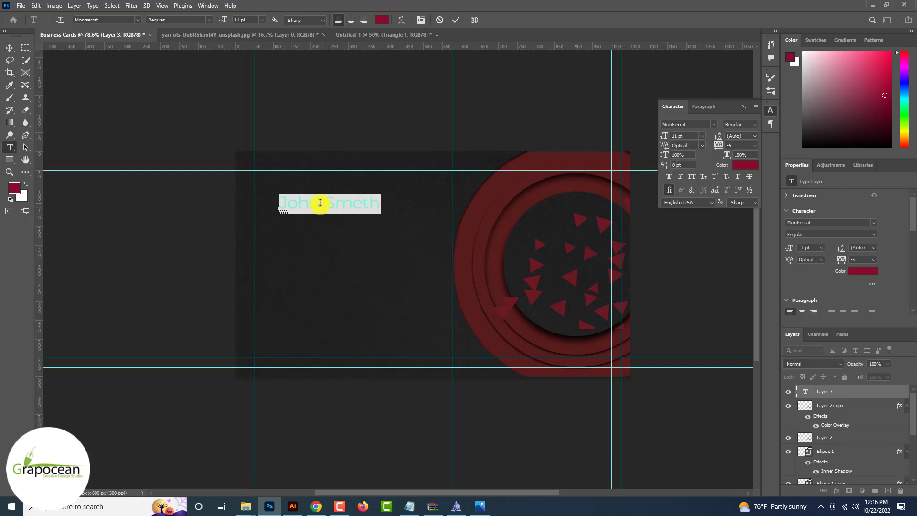
# Make the first name bold and move the name toward the card's upper left
pyautogui.moveTo(320, 202); pyautogui.dragTo(279, 203)
pyautogui.click(209, 19)
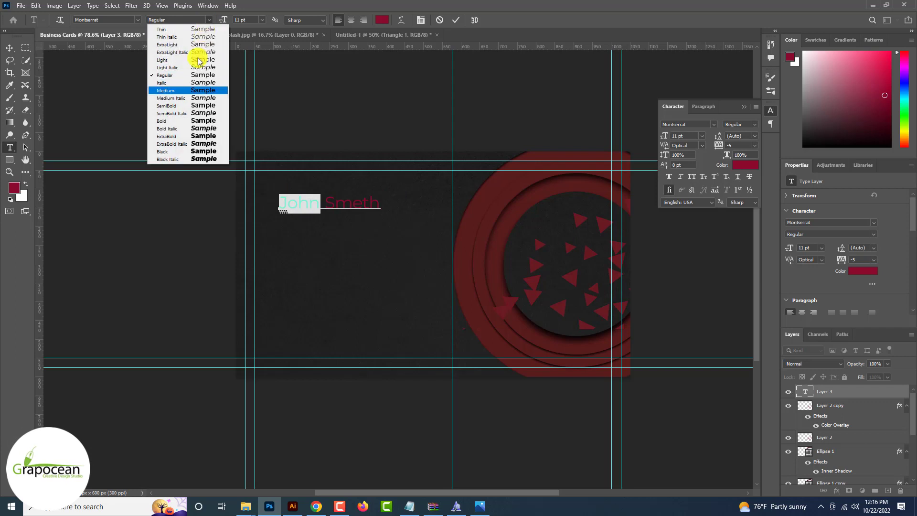
pyautogui.click(184, 121)
pyautogui.click(327, 205)
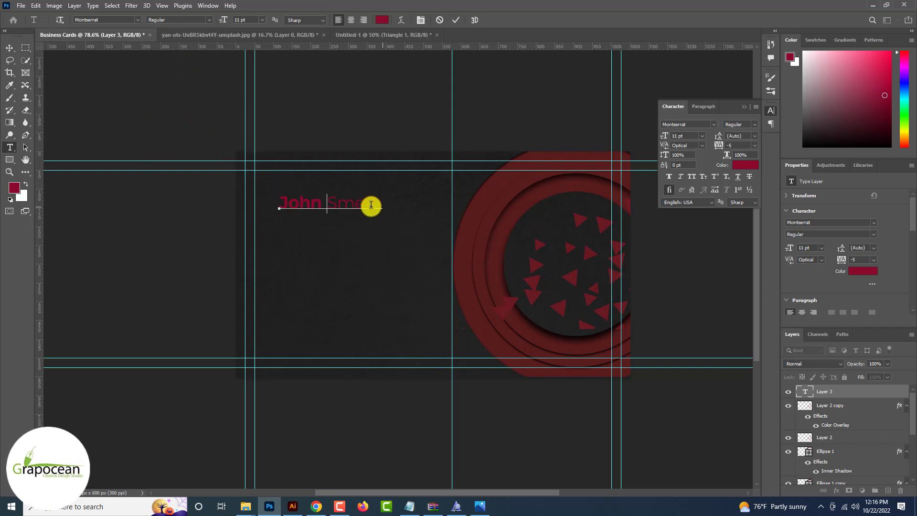
pyautogui.moveTo(289, 204); pyautogui.dragTo(268, 201)
pyautogui.click(11, 47)
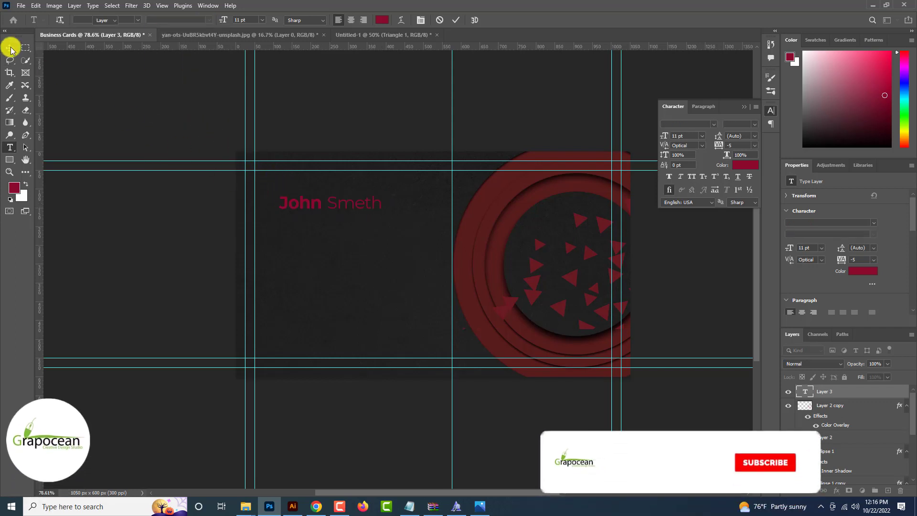
pyautogui.scroll(3, 276, 204)
pyautogui.moveTo(344, 201); pyautogui.dragTo(329, 188)
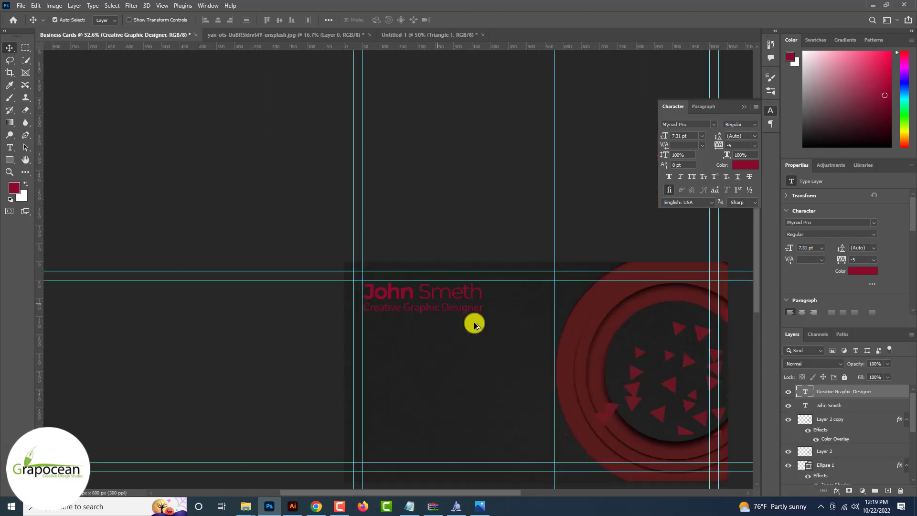
# Recolour the whole name line light grey (#d7d7d7) and commit the edit
pyautogui.scroll(1, 473, 322)
pyautogui.scroll(-3, 475, 325)
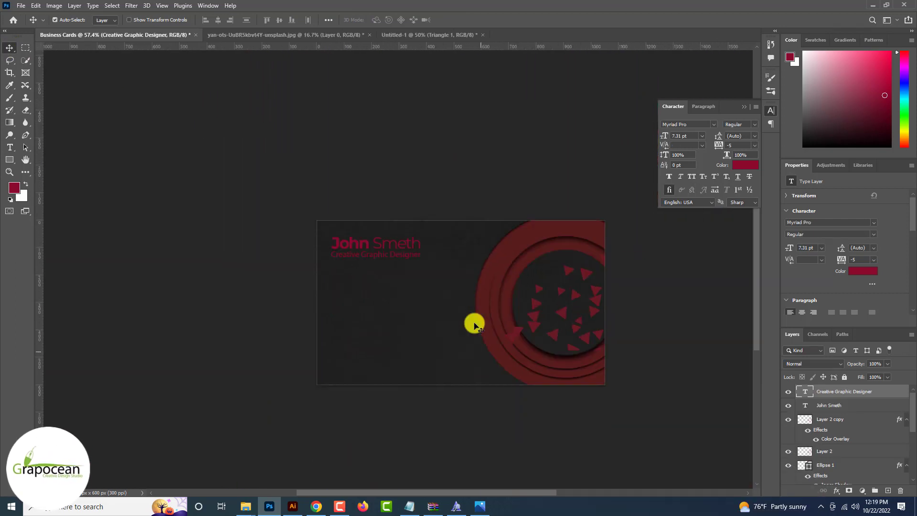
pyautogui.scroll(3, 475, 325)
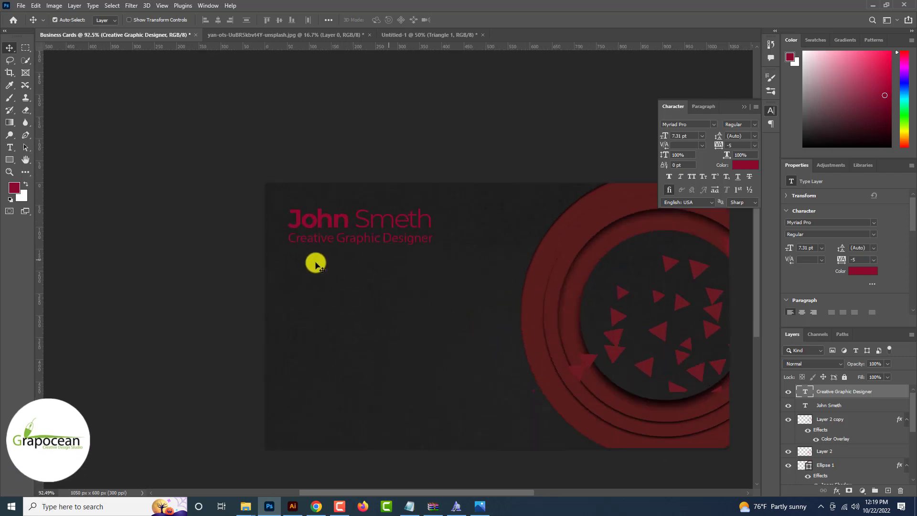
pyautogui.click(10, 148)
pyautogui.moveTo(289, 219); pyautogui.dragTo(428, 228)
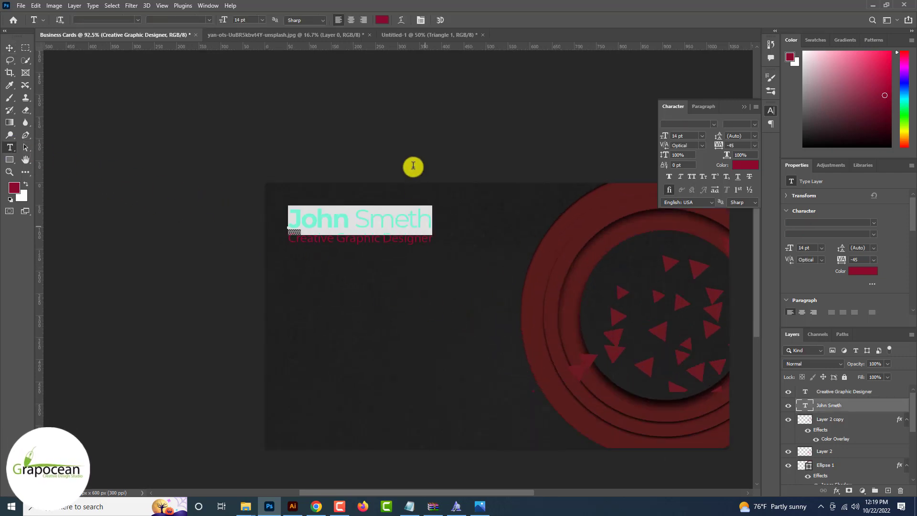
pyautogui.click(382, 20)
pyautogui.click(407, 187)
pyautogui.click(689, 396)
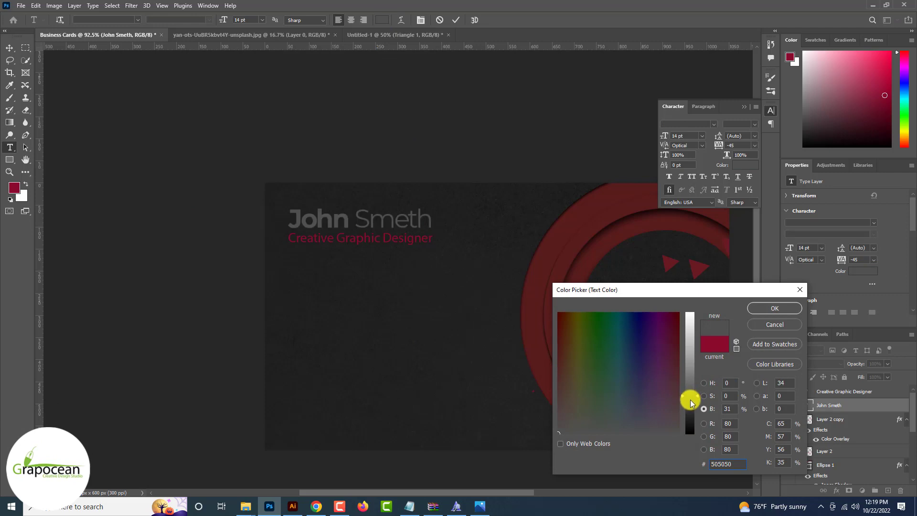
pyautogui.moveTo(690, 403); pyautogui.dragTo(695, 335)
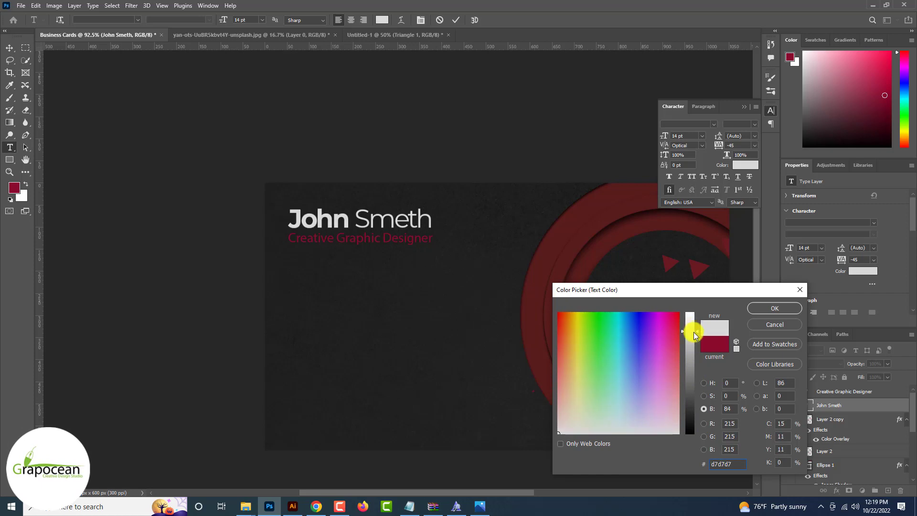
pyautogui.click(766, 305)
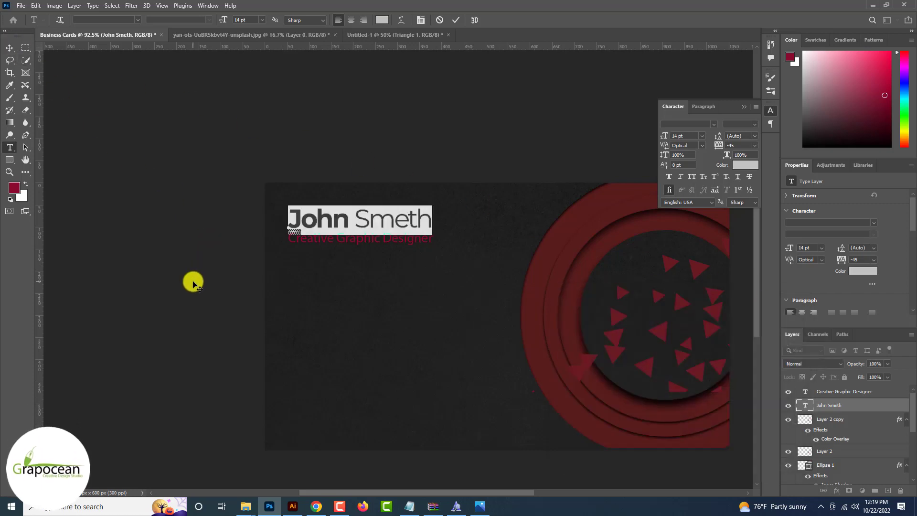
pyautogui.click(456, 20)
pyautogui.hotkey('ctrl', '-')
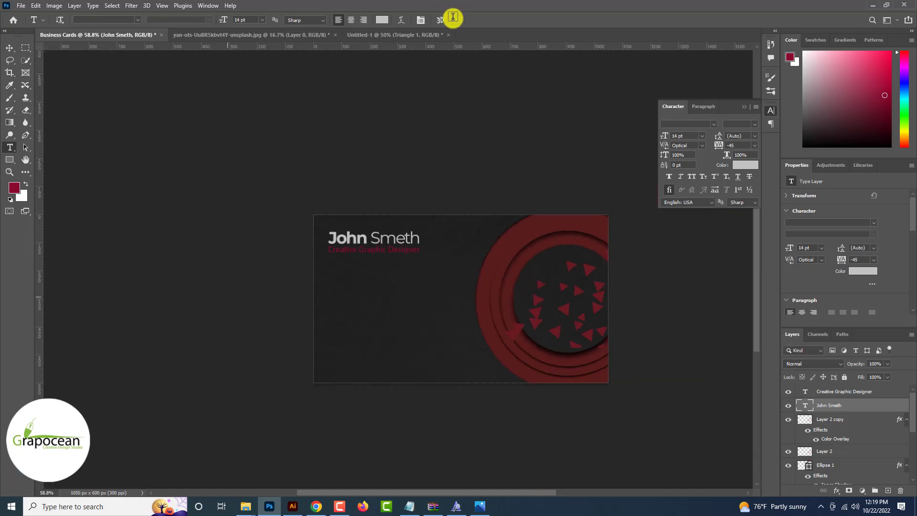
# Draw a thin red bar under Creative Graphic Designer with no outline
pyautogui.press('v')
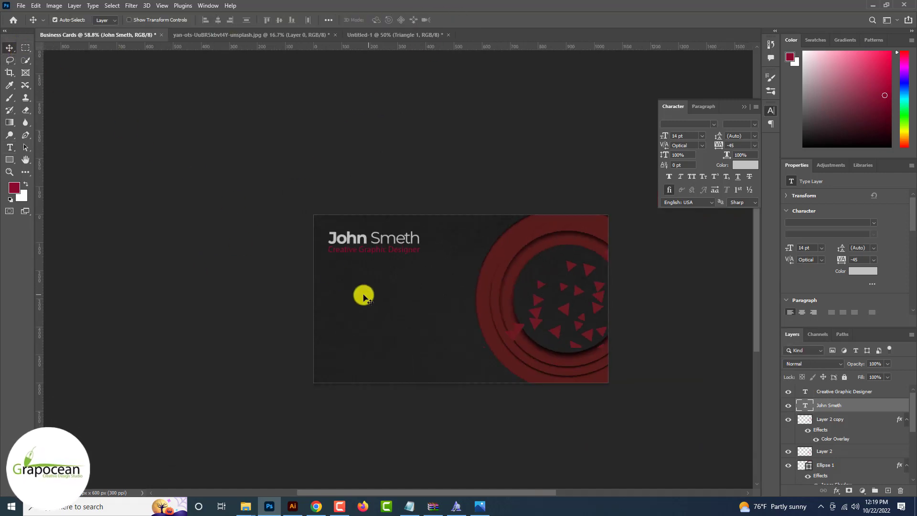
pyautogui.scroll(5, 364, 295)
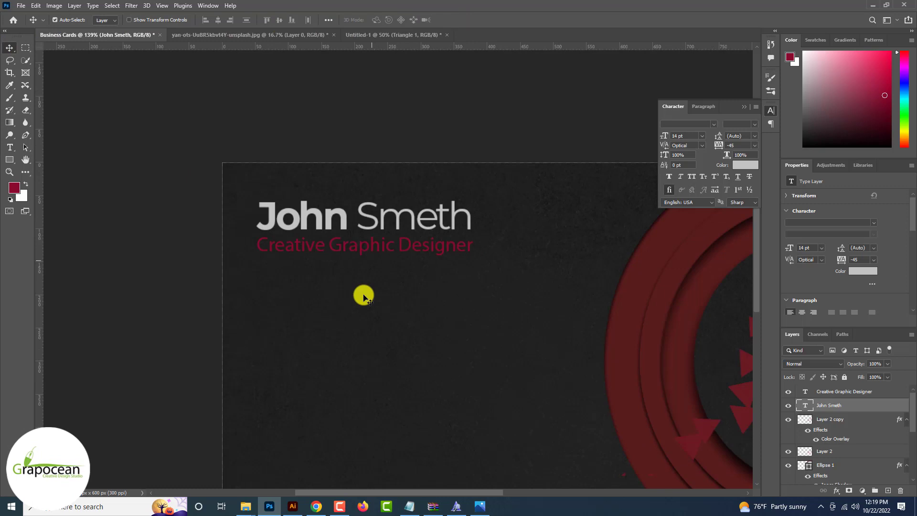
pyautogui.scroll(3, 364, 295)
pyautogui.click(10, 160)
pyautogui.click(55, 156)
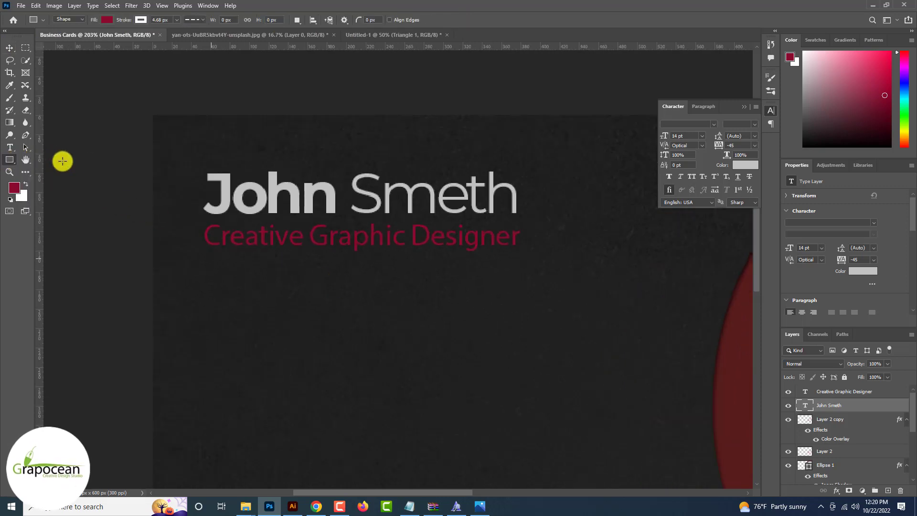
pyautogui.moveTo(297, 268); pyautogui.dragTo(517, 261)
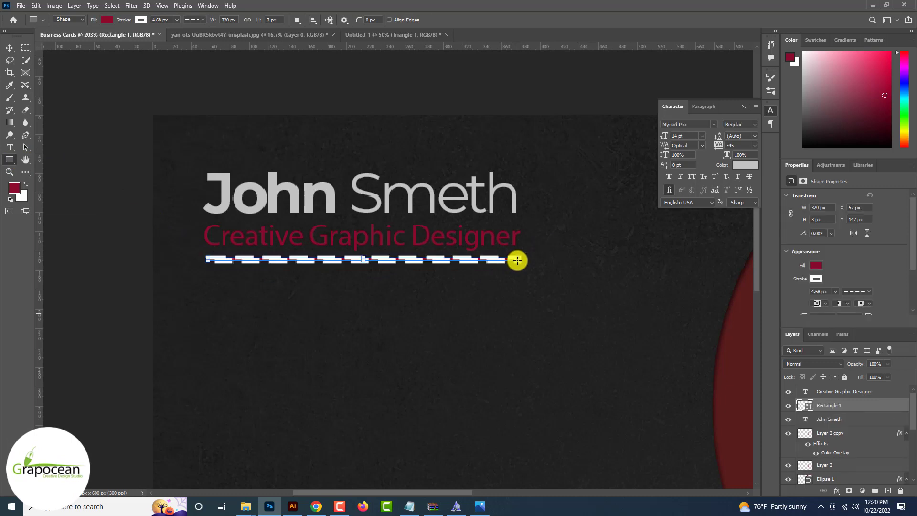
pyautogui.click(141, 20)
pyautogui.click(85, 38)
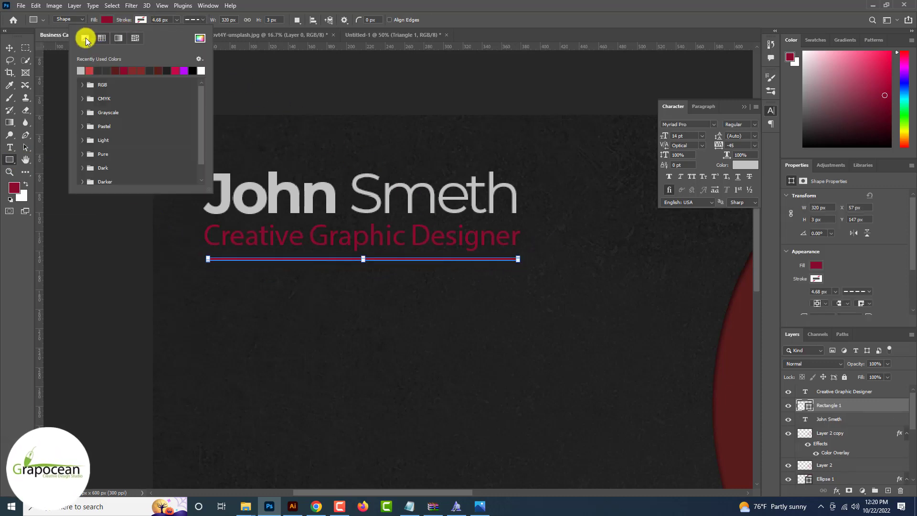
pyautogui.click(107, 19)
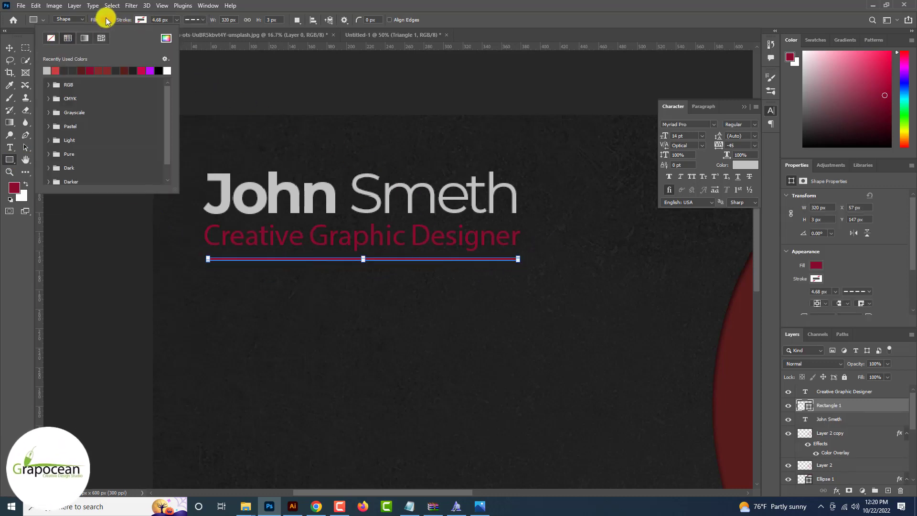
pyautogui.click(9, 48)
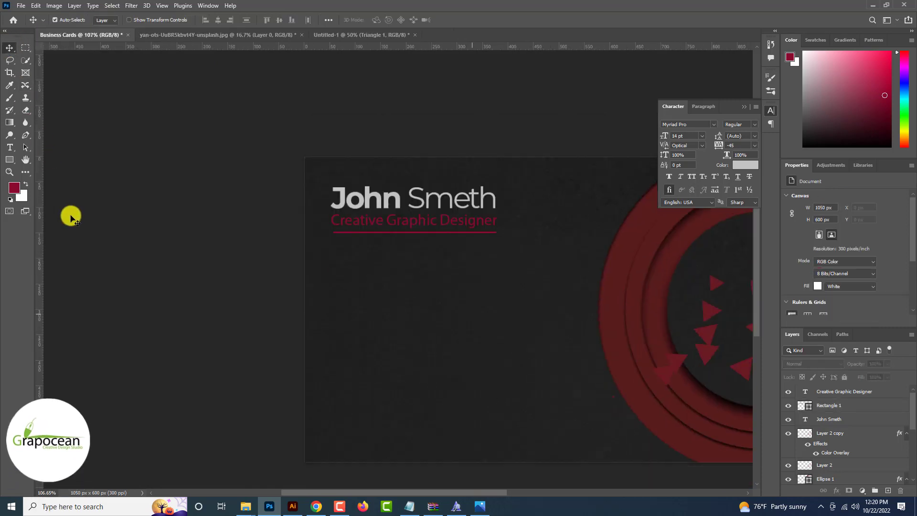
# Show the layout guides over the card
pyautogui.hotkey('ctrl', '-')
pyautogui.hotkey('ctrl', '+')
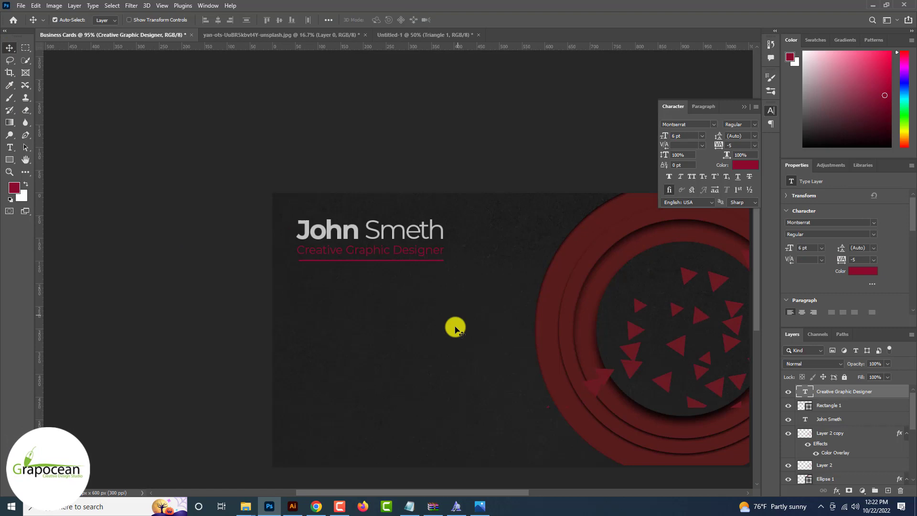
pyautogui.scroll(-1, 455, 327)
pyautogui.scroll(-4, 454, 327)
pyautogui.scroll(4, 455, 327)
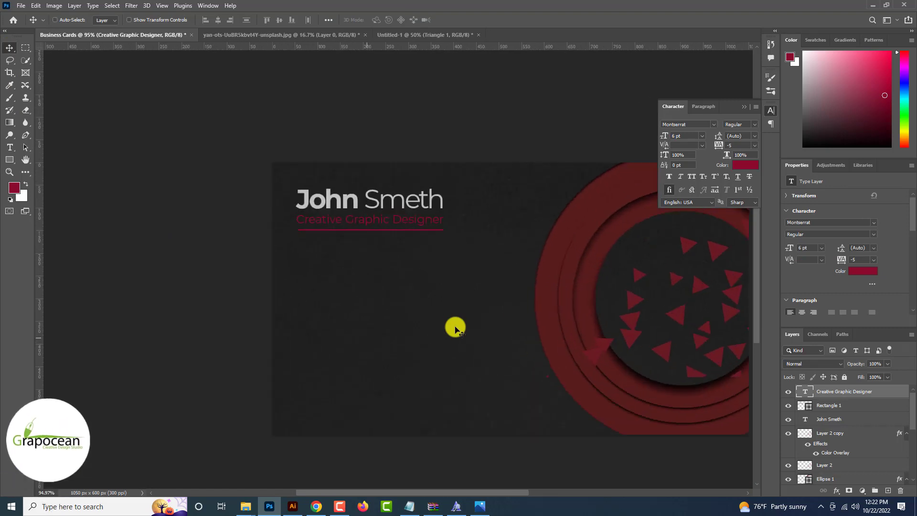
pyautogui.hotkey('ctrl', ';')
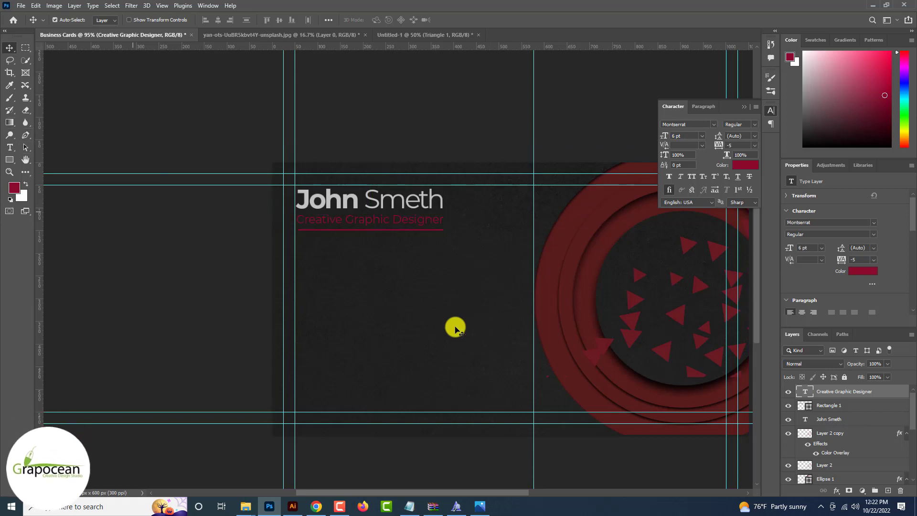
pyautogui.rightClick(10, 159)
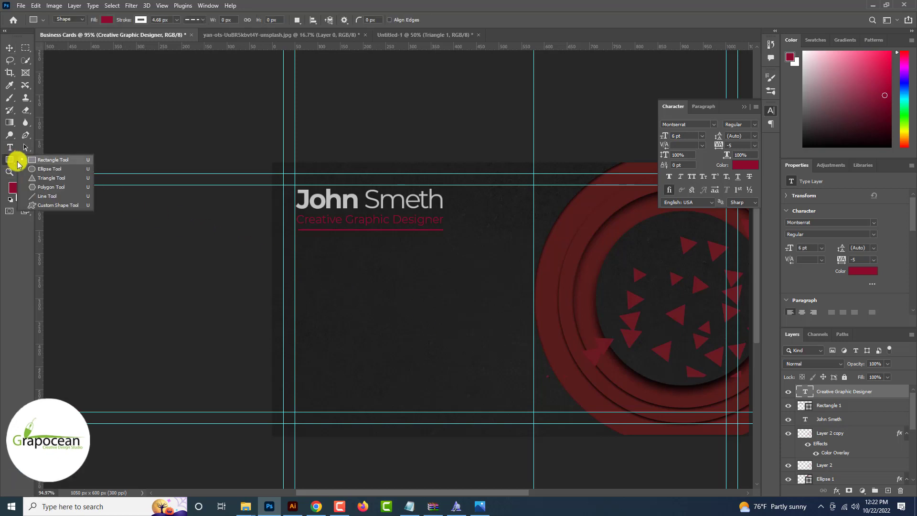
# Draw a 46 px circle below the title with no fill and a solid red outline
pyautogui.click(41, 168)
pyautogui.scroll(2, 299, 303)
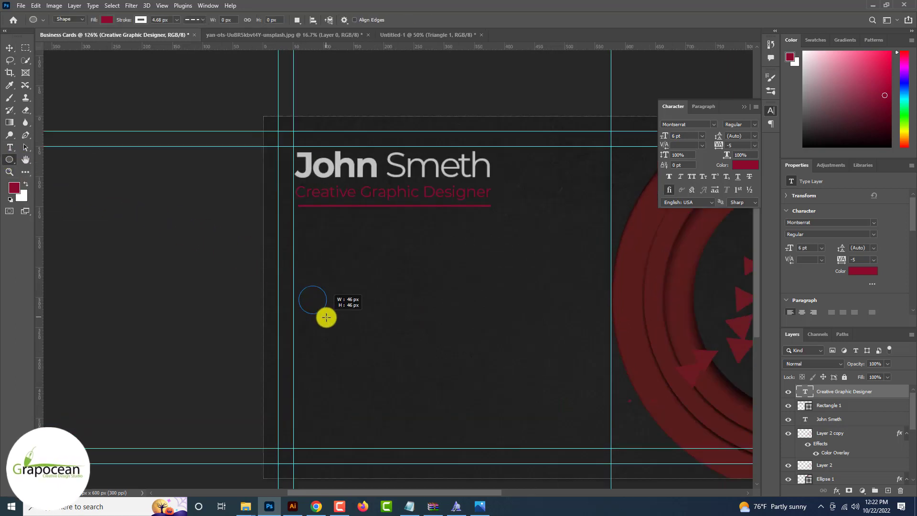
pyautogui.moveTo(327, 317); pyautogui.dragTo(326, 317)
pyautogui.click(108, 21)
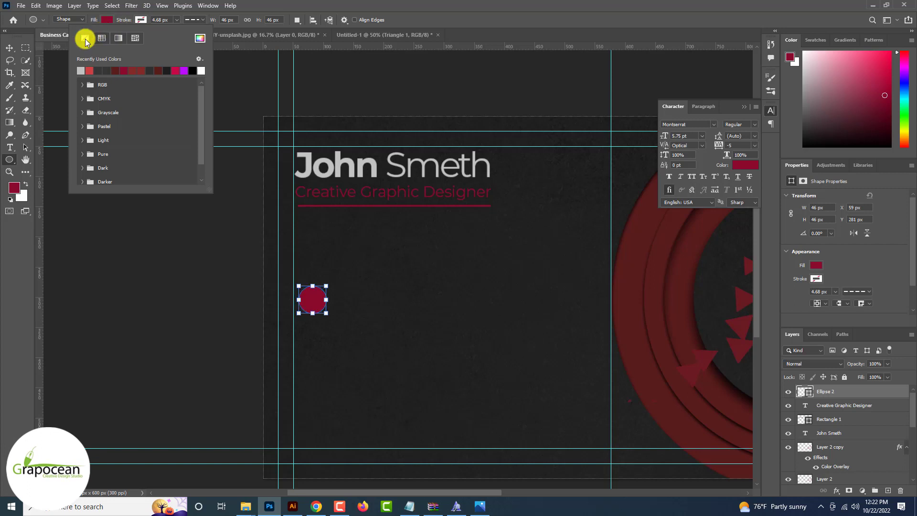
pyautogui.click(145, 21)
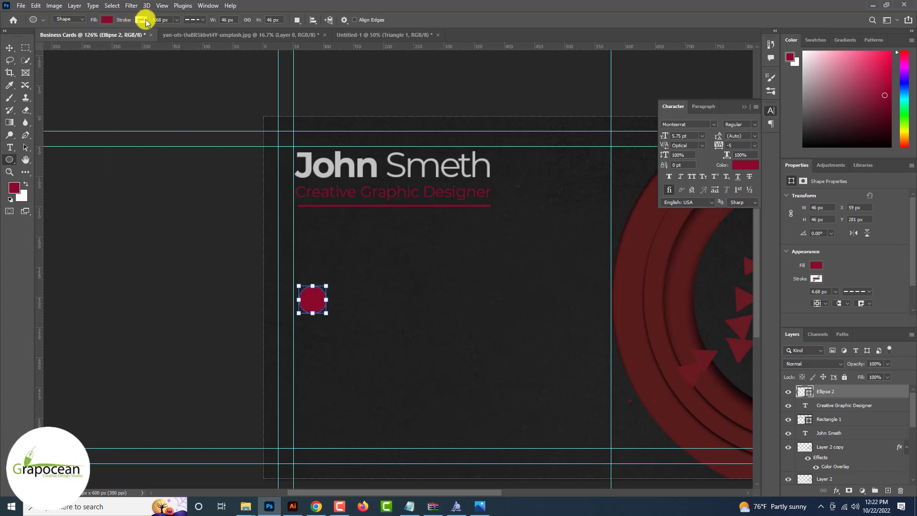
pyautogui.click(191, 21)
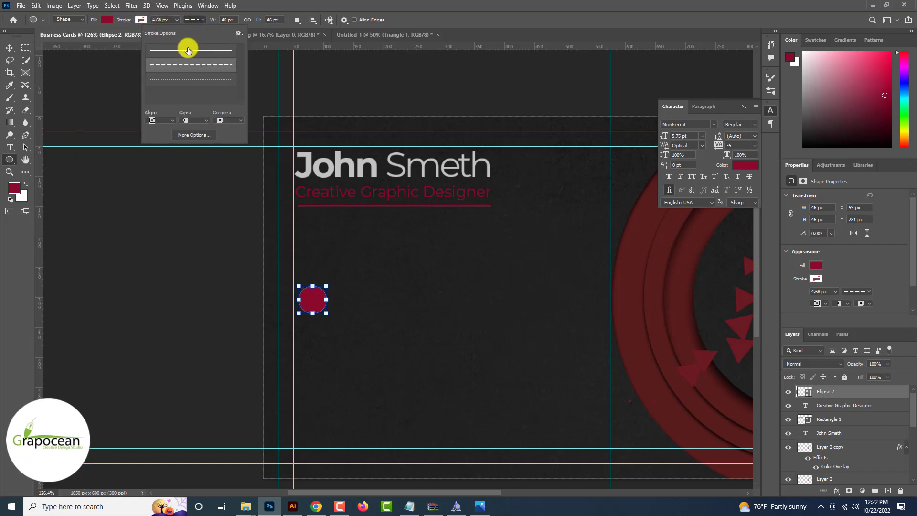
pyautogui.click(186, 45)
pyautogui.click(140, 20)
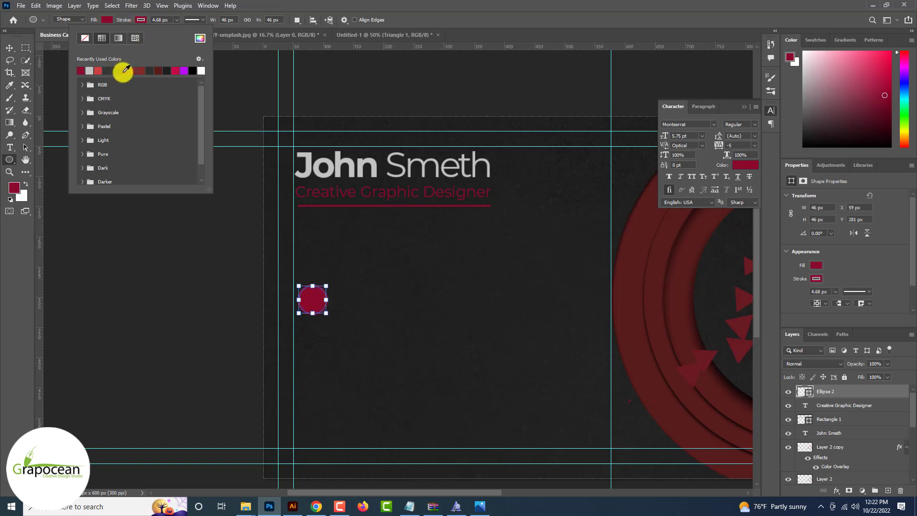
pyautogui.click(107, 20)
pyautogui.click(106, 20)
pyautogui.click(106, 20)
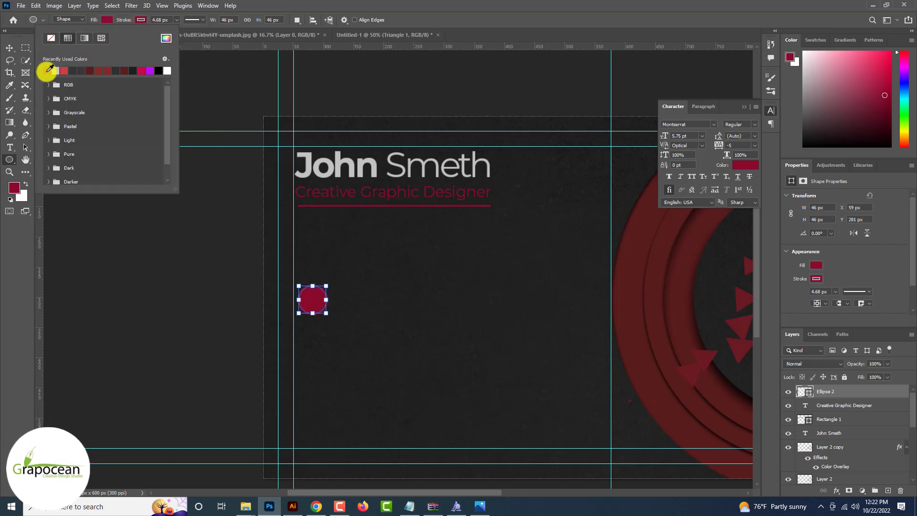
pyautogui.click(51, 38)
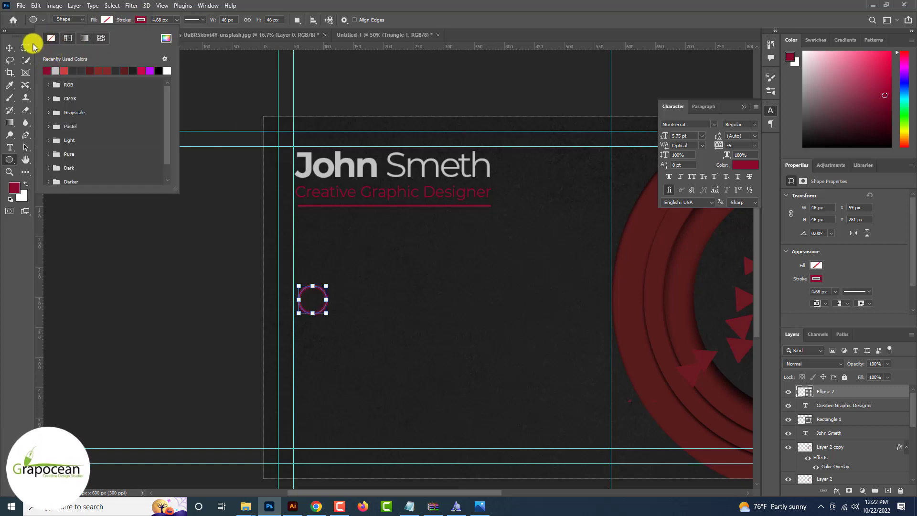
pyautogui.click(9, 48)
pyautogui.click(140, 247)
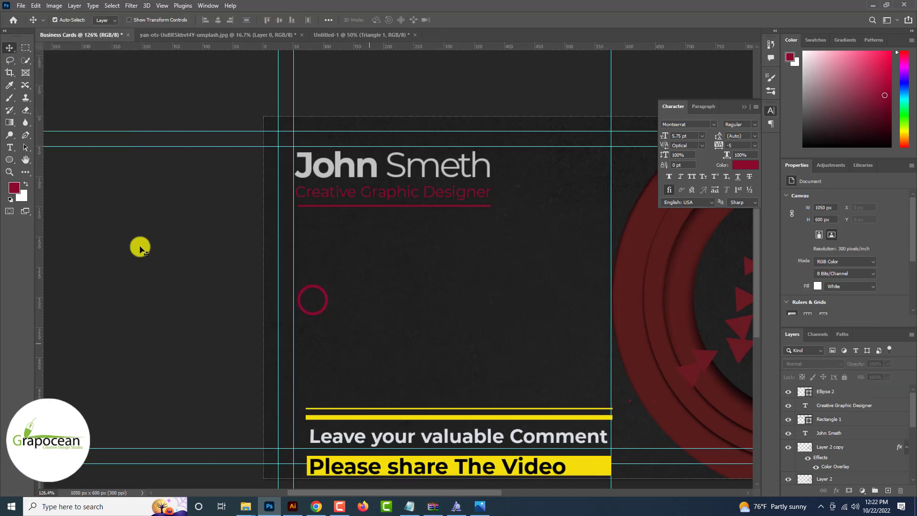
# Duplicate the circle downward into an aligned column of four and select all four circle layers
pyautogui.scroll(-1, 153, 250)
pyautogui.scroll(2, 290, 281)
pyautogui.moveTo(291, 281); pyautogui.dragTo(314, 351)
pyautogui.scroll(-2, 313, 348)
pyautogui.moveTo(313, 315); pyautogui.dragTo(322, 394)
pyautogui.scroll(-2, 323, 368)
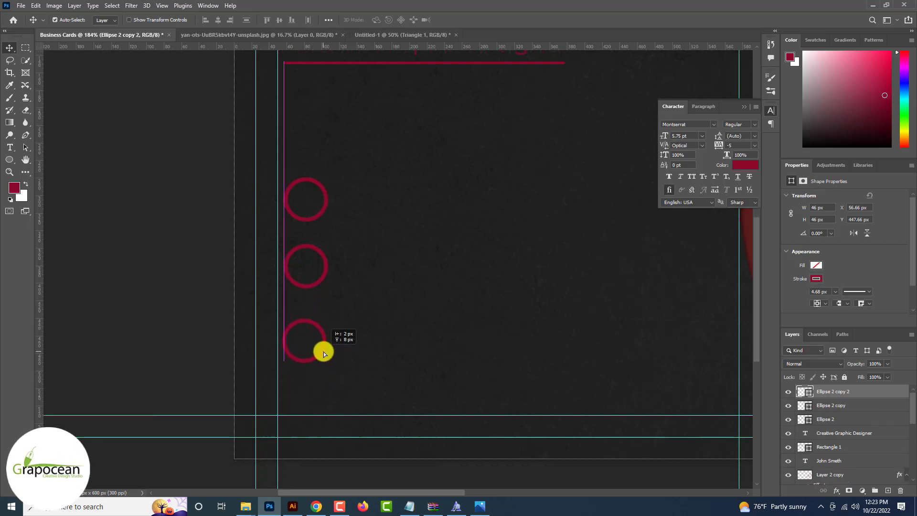
pyautogui.moveTo(323, 351); pyautogui.dragTo(319, 411)
pyautogui.click(372, 344)
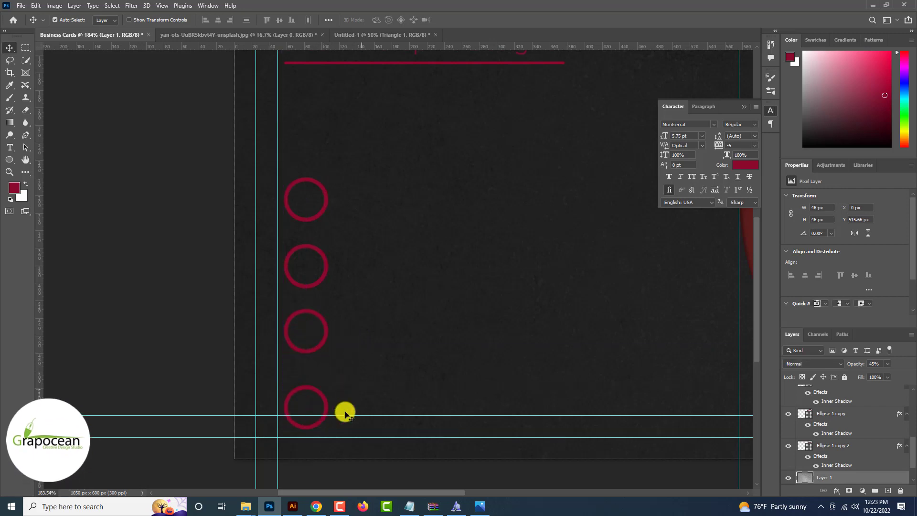
pyautogui.keyDown('shift'); pyautogui.click(837, 433); pyautogui.keyUp('shift')
pyautogui.hotkey('ctrl', '0')
pyautogui.hotkey('ctrl', 't')
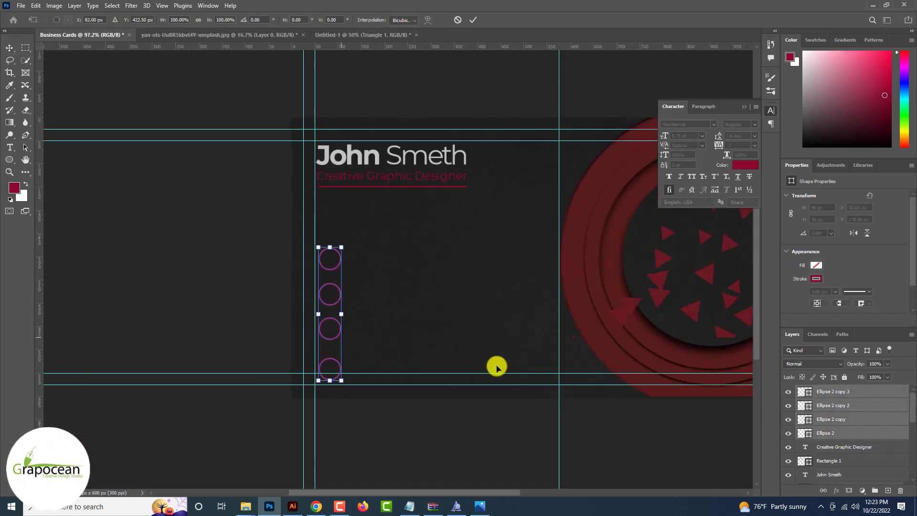
# Move the four outline circles up about 47 px and distribute them evenly vertically
pyautogui.moveTo(338, 334); pyautogui.dragTo(338, 311)
pyautogui.click(5, 49)
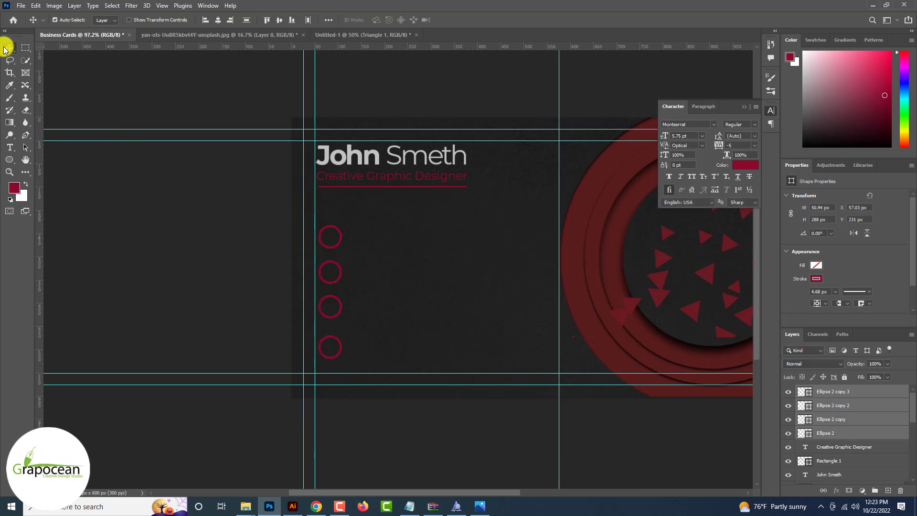
pyautogui.click(246, 20)
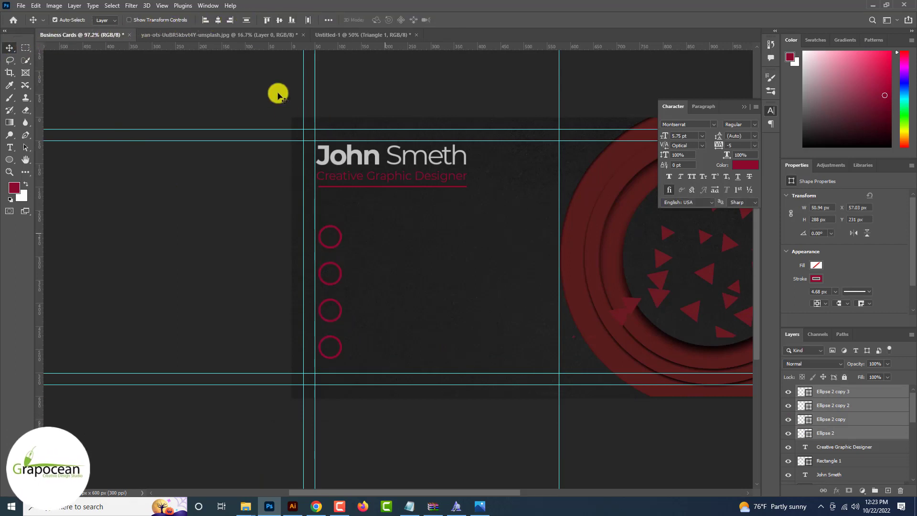
pyautogui.hotkey('ctrl', '-')
pyautogui.hotkey('ctrl', '+')
pyautogui.hotkey('ctrl', '+')
# Draw a short vertical line down from the top circle with a red stroke
pyautogui.press('u')
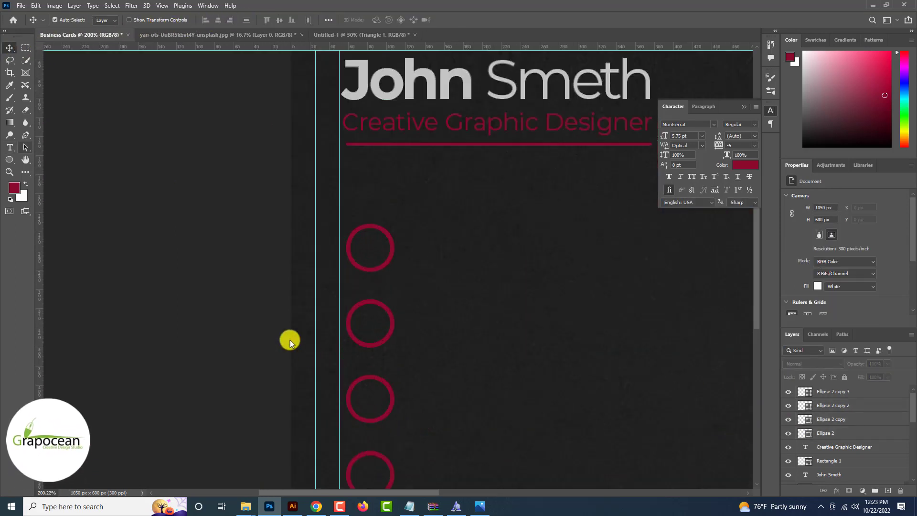
pyautogui.rightClick(10, 160)
pyautogui.scroll(2, 61, 203)
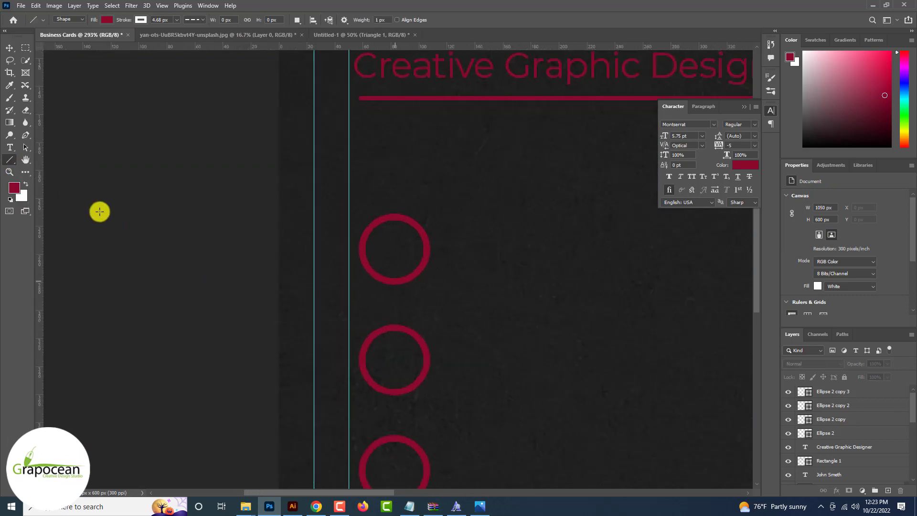
pyautogui.moveTo(392, 280); pyautogui.dragTo(391, 328)
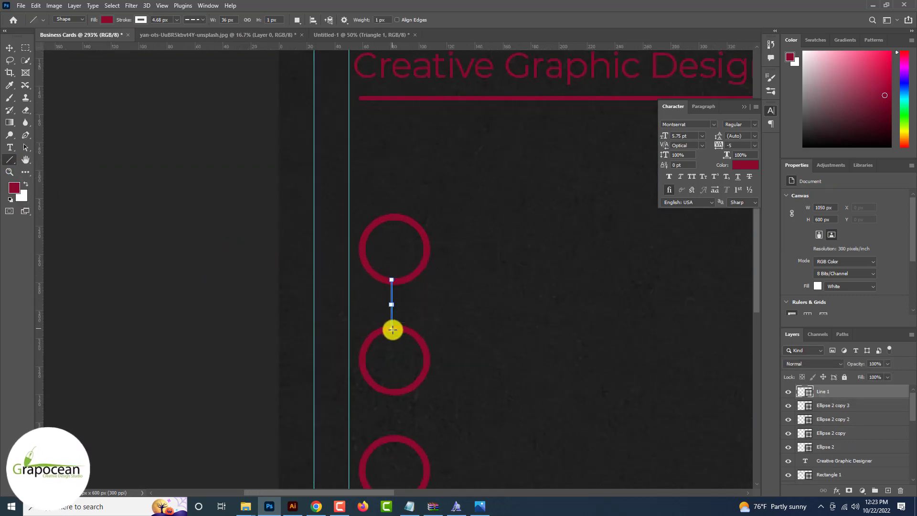
pyautogui.click(144, 21)
pyautogui.click(79, 71)
pyautogui.click(107, 21)
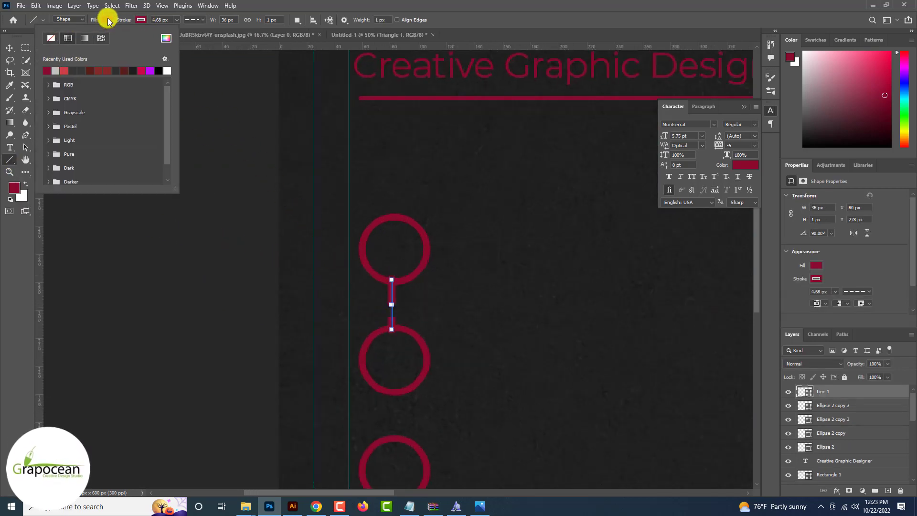
pyautogui.click(161, 20)
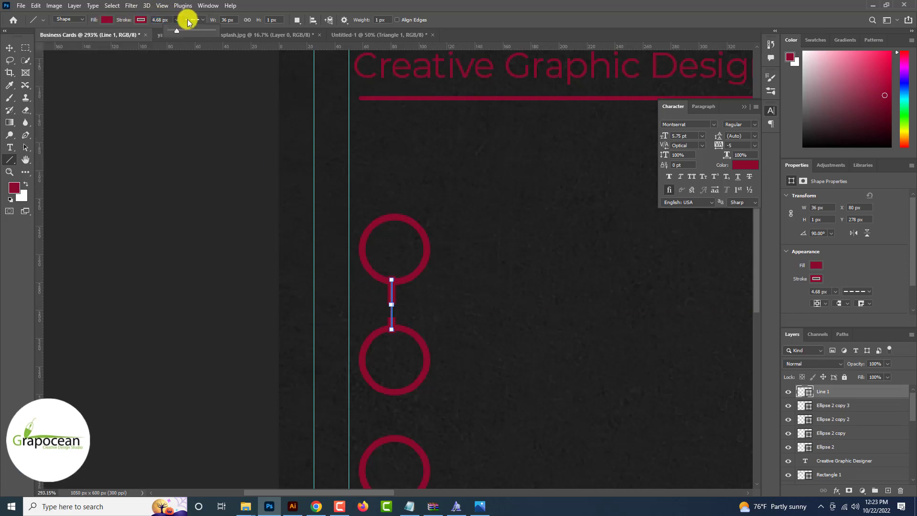
pyautogui.click(194, 19)
pyautogui.click(11, 48)
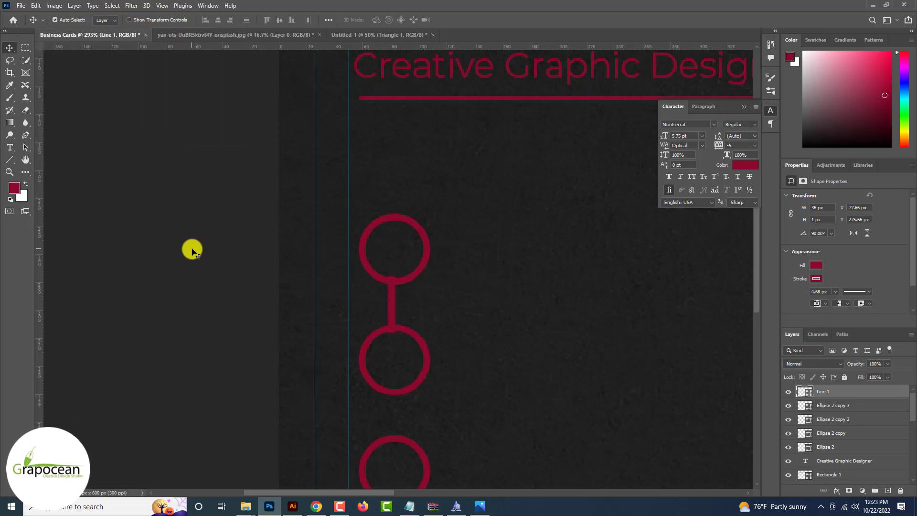
# Centre the red line between the top two circles and shorten it to meet them
pyautogui.click(191, 248)
pyautogui.scroll(3, 340, 295)
pyautogui.moveTo(386, 302); pyautogui.dragTo(389, 305)
pyautogui.hotkey('ctrl', 't')
pyautogui.scroll(4, 389, 306)
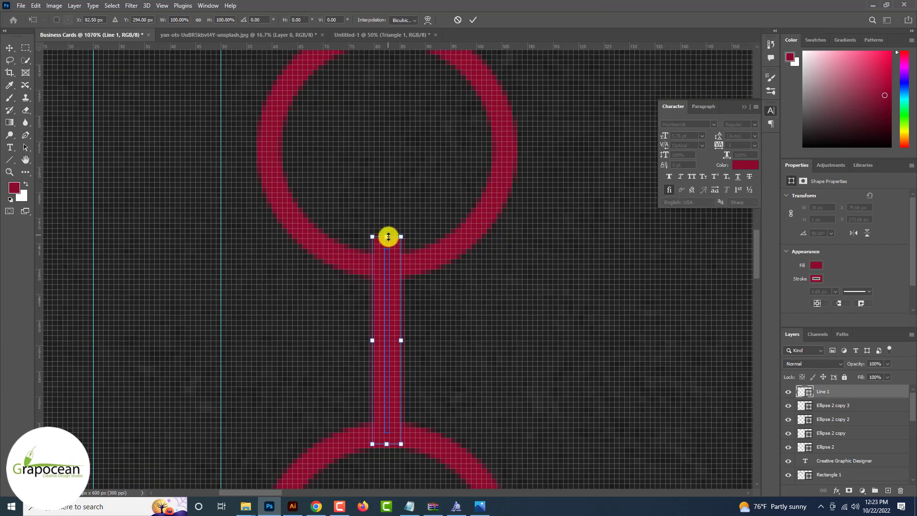
pyautogui.moveTo(389, 237); pyautogui.dragTo(388, 254)
pyautogui.moveTo(397, 365); pyautogui.dragTo(391, 365)
pyautogui.click(472, 22)
pyautogui.hotkey('ctrl', '0')
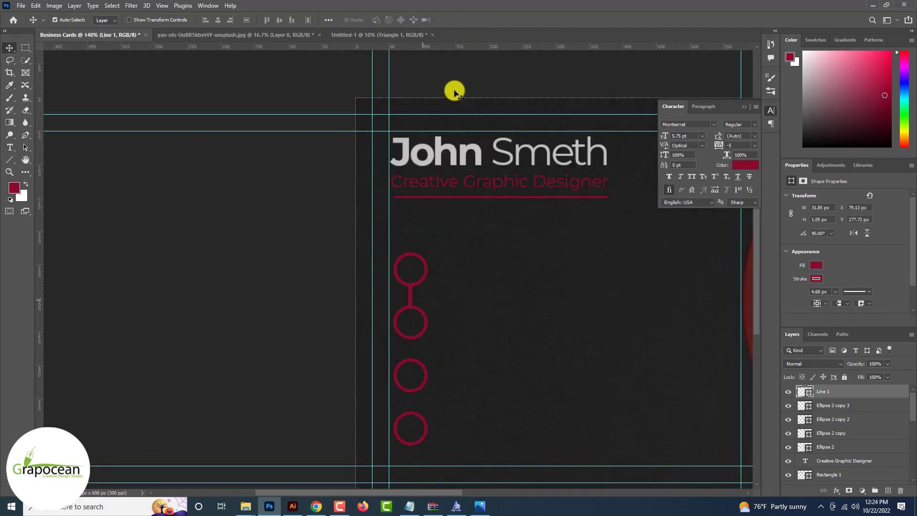
# Alt-drag a copy of the red line down to link the next pair of circles
pyautogui.moveTo(410, 264); pyautogui.dragTo(410, 331)
pyautogui.scroll(5, 411, 322)
pyautogui.scroll(-5, 404, 317)
pyautogui.scroll(-5, 412, 331)
# Open the location pin, globe, envelope and phone icon PNG files
pyautogui.click(17, 6)
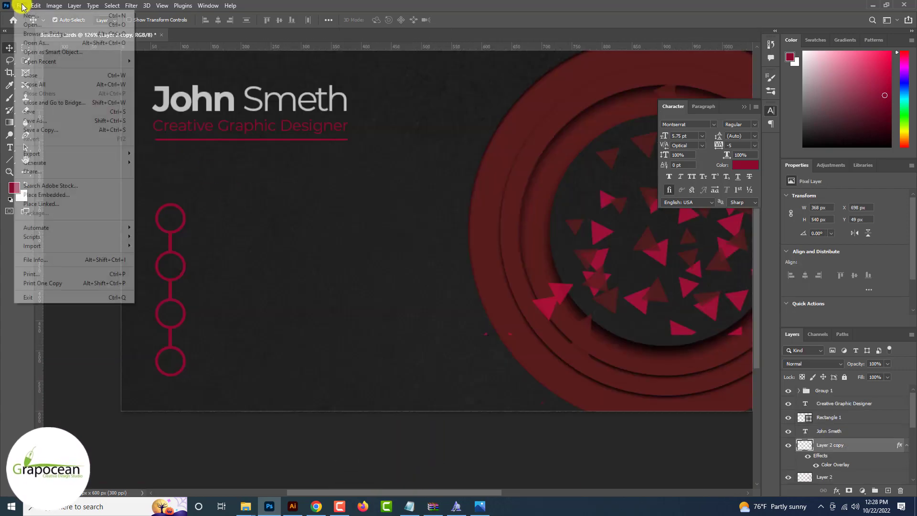
pyautogui.hotkey('ctrl', 'o')
pyautogui.click(180, 139)
pyautogui.keyDown('ctrl'); pyautogui.click(345, 162); pyautogui.keyUp('ctrl')
pyautogui.scroll(-3, 268, 143)
pyautogui.keyDown('ctrl'); pyautogui.click(191, 147); pyautogui.keyUp('ctrl')
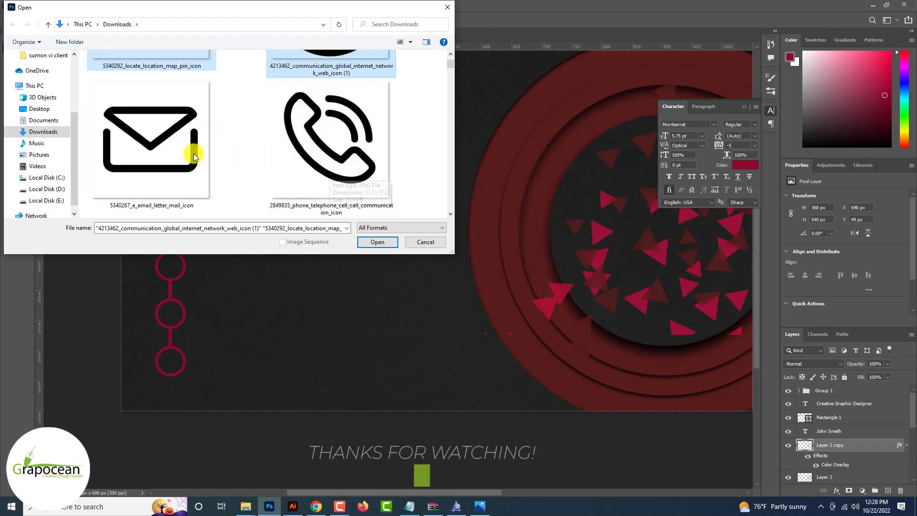
pyautogui.keyDown('ctrl'); pyautogui.click(365, 191); pyautogui.keyUp('ctrl')
pyautogui.click(377, 241)
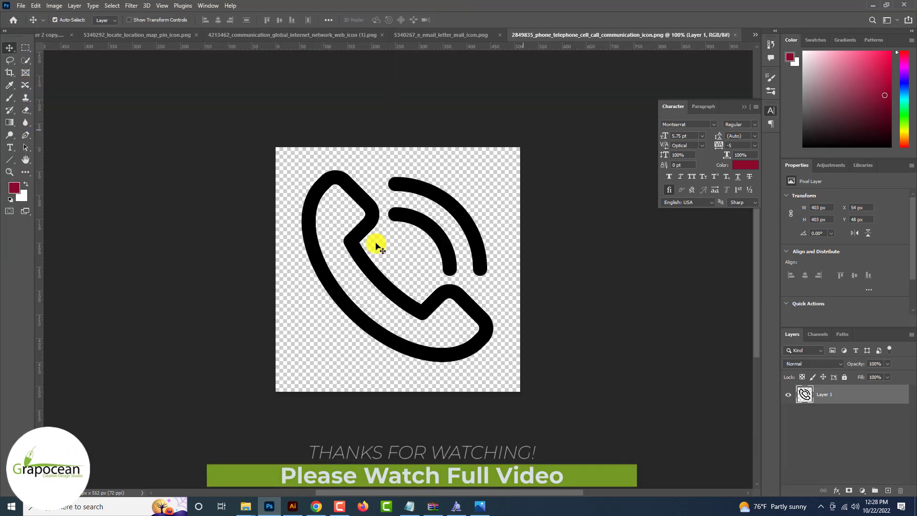
# Bring the phone icon into the card and scale it to about 25 px inside the top circle
pyautogui.moveTo(573, 137); pyautogui.dragTo(606, 188)
pyautogui.moveTo(474, 308); pyautogui.dragTo(300, 314)
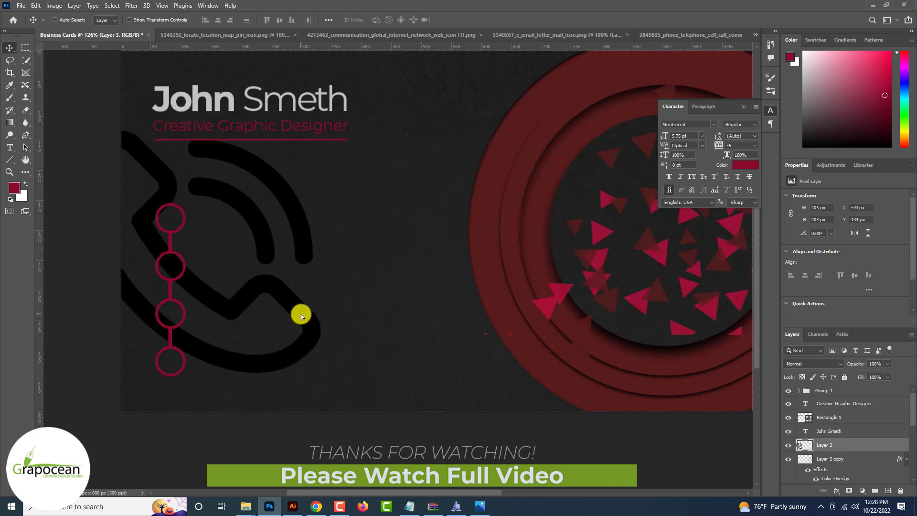
pyautogui.hotkey('ctrl', 't')
pyautogui.moveTo(306, 352); pyautogui.dragTo(209, 307)
pyautogui.scroll(2, 209, 258)
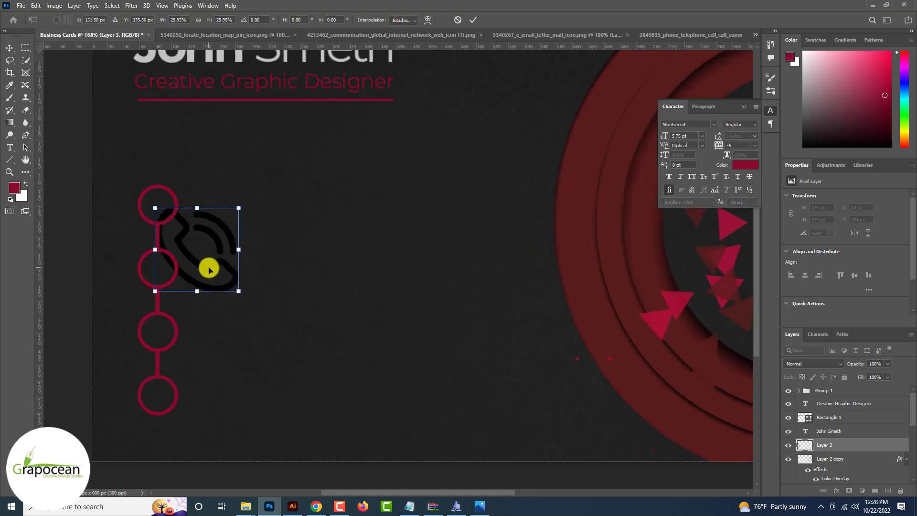
pyautogui.moveTo(209, 267); pyautogui.dragTo(158, 219)
pyautogui.scroll(2, 168, 210)
pyautogui.scroll(2, 170, 222)
pyautogui.click(472, 21)
pyautogui.hotkey('ctrl', '0')
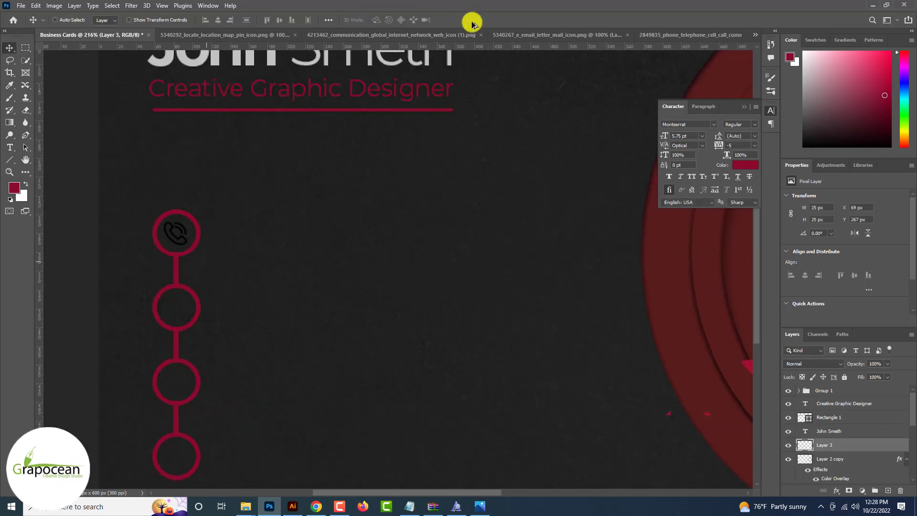
# Give the phone icon layer a Color Overlay of light grey #c2c2c2 sampled from the name 'John'
pyautogui.rightClick(840, 443)
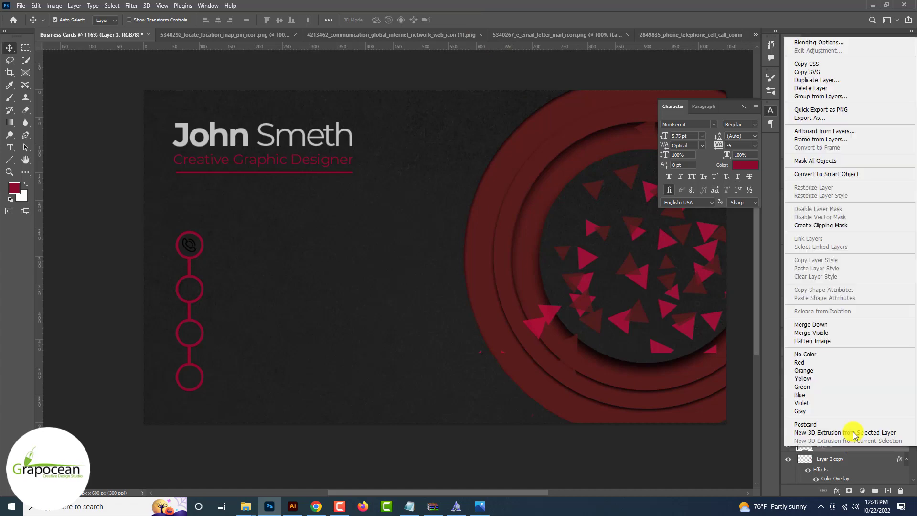
pyautogui.click(816, 43)
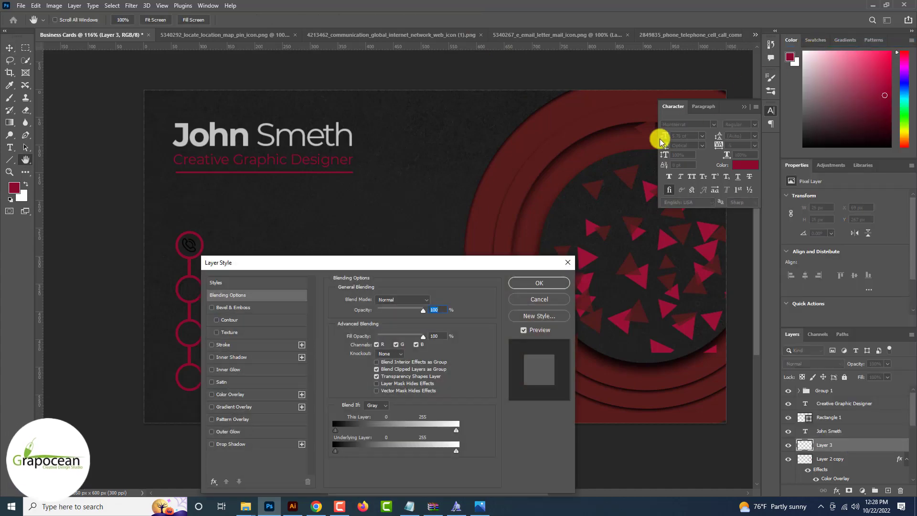
pyautogui.click(230, 394)
pyautogui.click(432, 300)
pyautogui.click(207, 132)
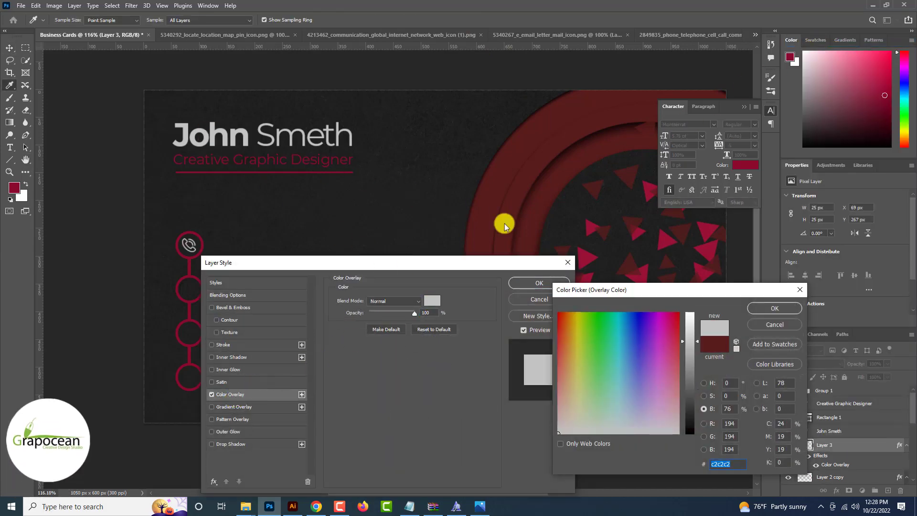
pyautogui.click(775, 309)
pyautogui.click(538, 283)
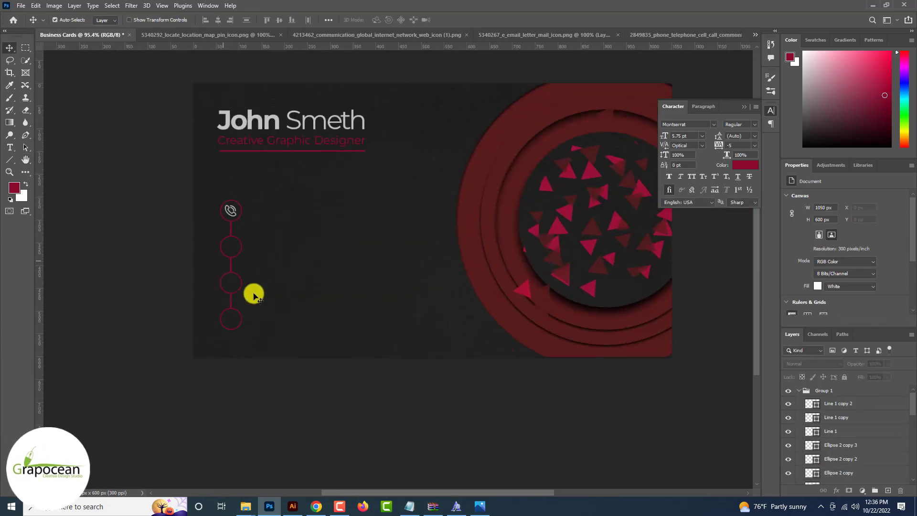
pyautogui.scroll(3, 254, 297)
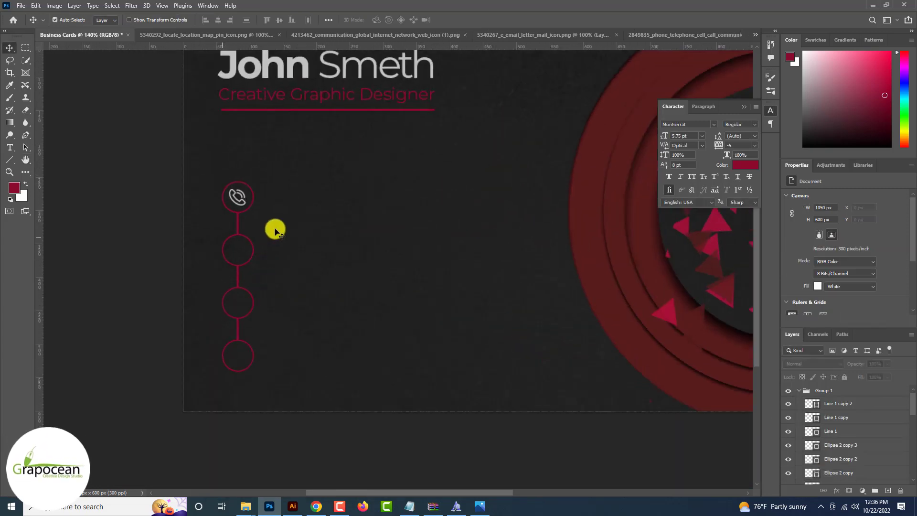
# Bring the globe icon into the card and scale it into the second circle
pyautogui.click(341, 36)
pyautogui.moveTo(382, 161); pyautogui.dragTo(109, 294)
pyautogui.hotkey('ctrl', 't')
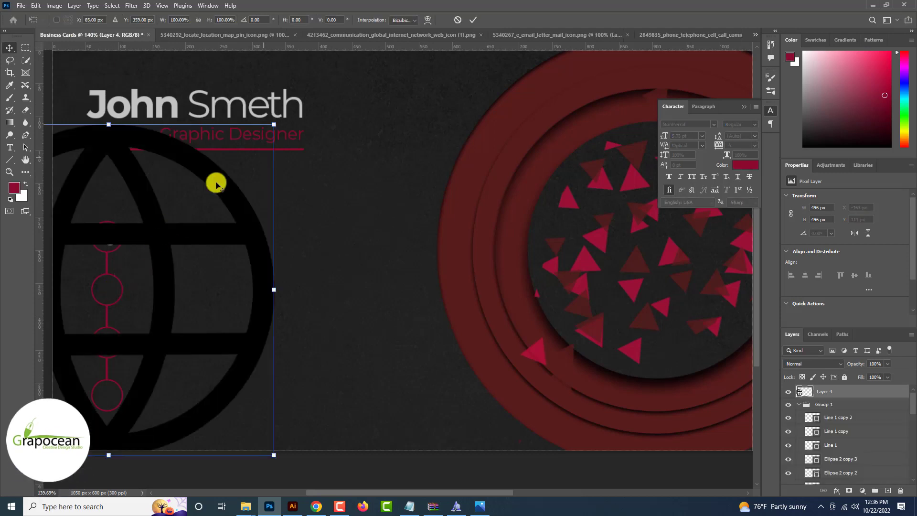
pyautogui.moveTo(250, 153); pyautogui.dragTo(134, 297)
pyautogui.scroll(6, 134, 297)
pyautogui.moveTo(172, 269); pyautogui.dragTo(162, 268)
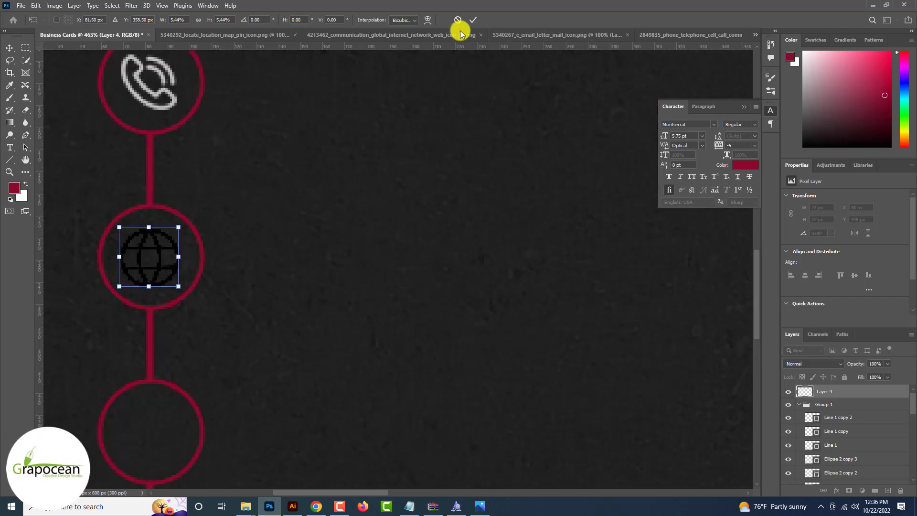
pyautogui.click(473, 21)
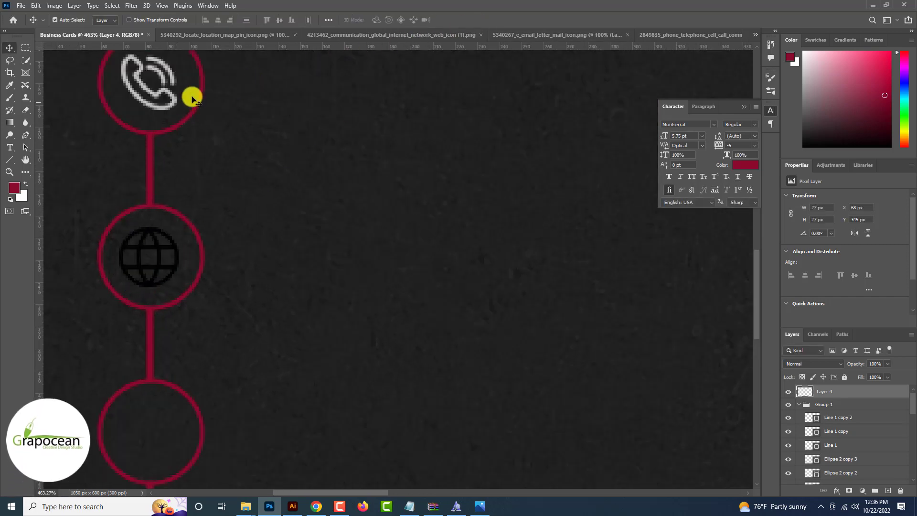
# Copy the phone icon's grey Color Overlay onto the globe and centre the globe in its circle
pyautogui.click(190, 95)
pyautogui.moveTo(845, 460); pyautogui.dragTo(837, 392)
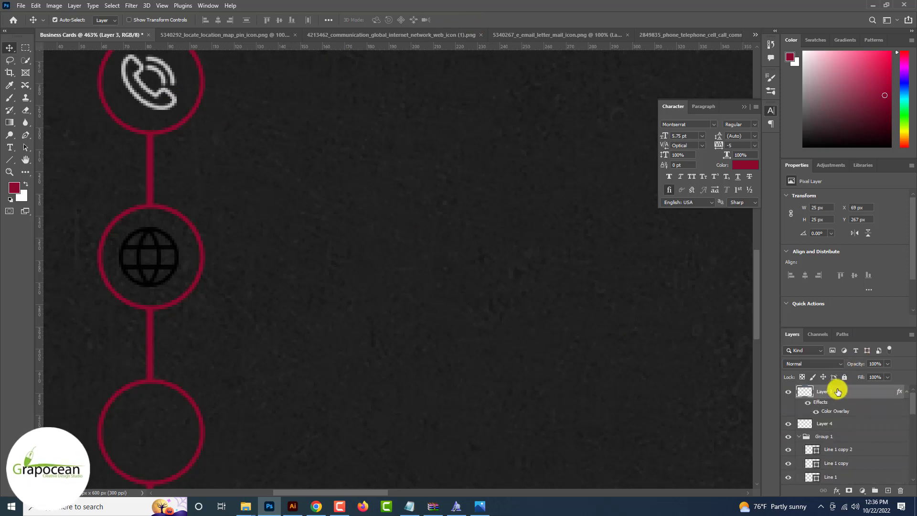
pyautogui.moveTo(892, 419); pyautogui.dragTo(890, 425)
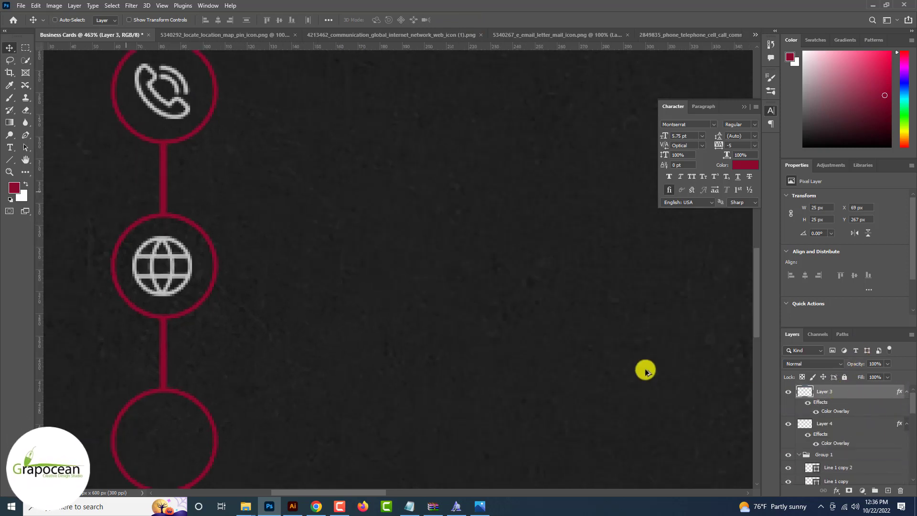
pyautogui.scroll(2, 181, 262)
pyautogui.moveTo(180, 263); pyautogui.dragTo(190, 264)
pyautogui.scroll(-6, 189, 264)
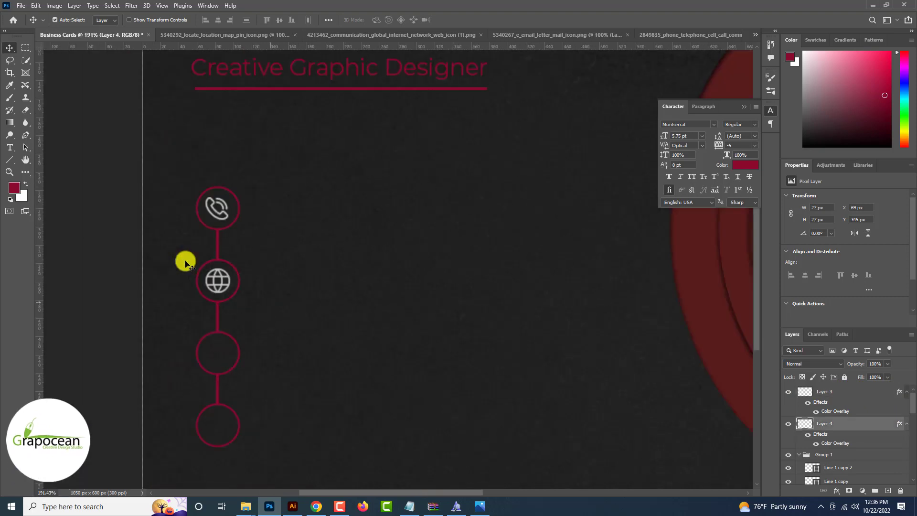
# Select all icon and circle layers and enlarge the column slightly
pyautogui.keyDown('shift'); pyautogui.click(829, 456); pyautogui.keyUp('shift')
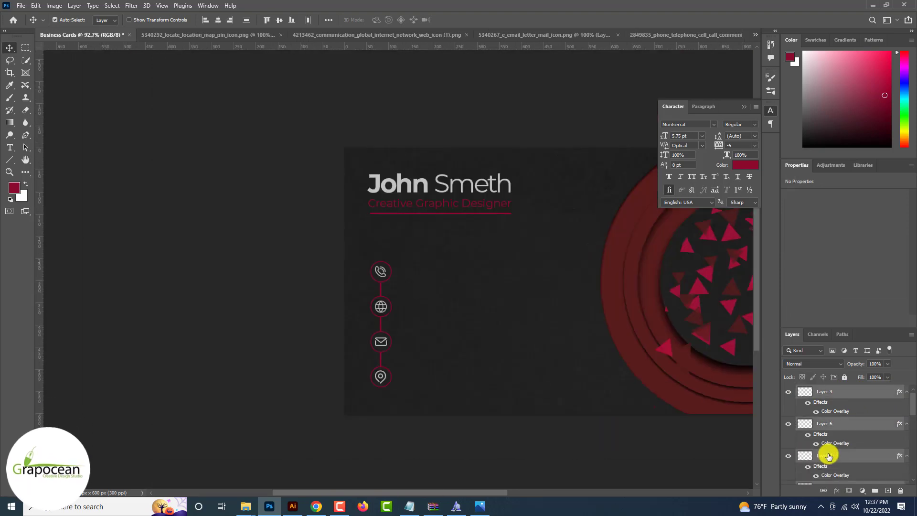
pyautogui.hotkey('ctrl', 't')
pyautogui.scroll(3, 405, 388)
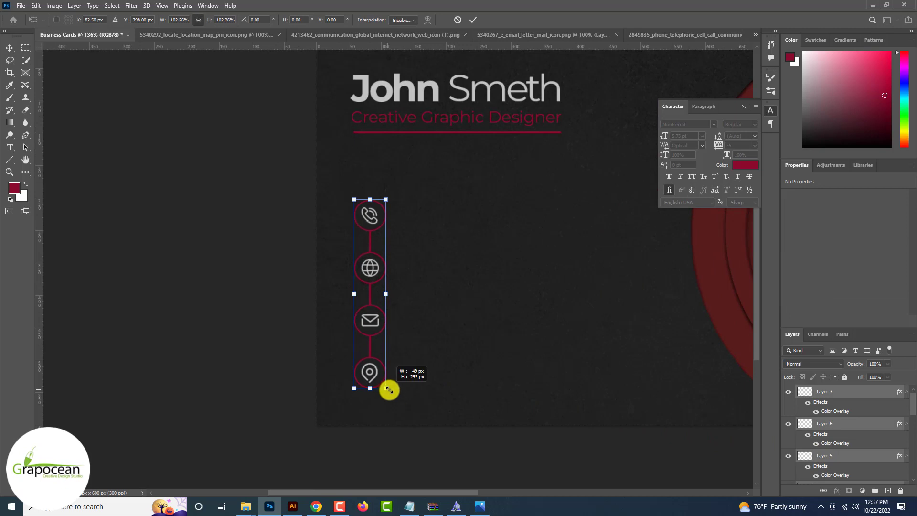
pyautogui.moveTo(395, 398); pyautogui.dragTo(369, 379)
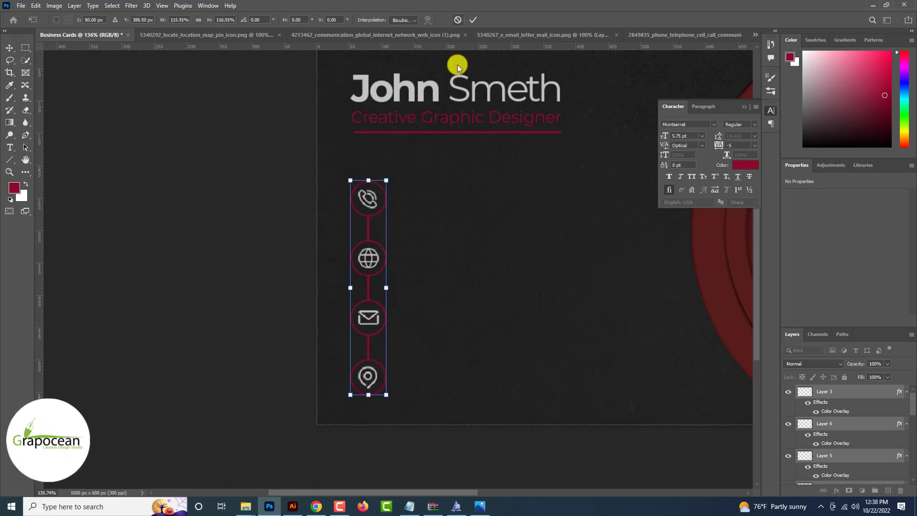
pyautogui.click(472, 19)
pyautogui.scroll(-4, 468, 20)
pyautogui.scroll(6, 469, 19)
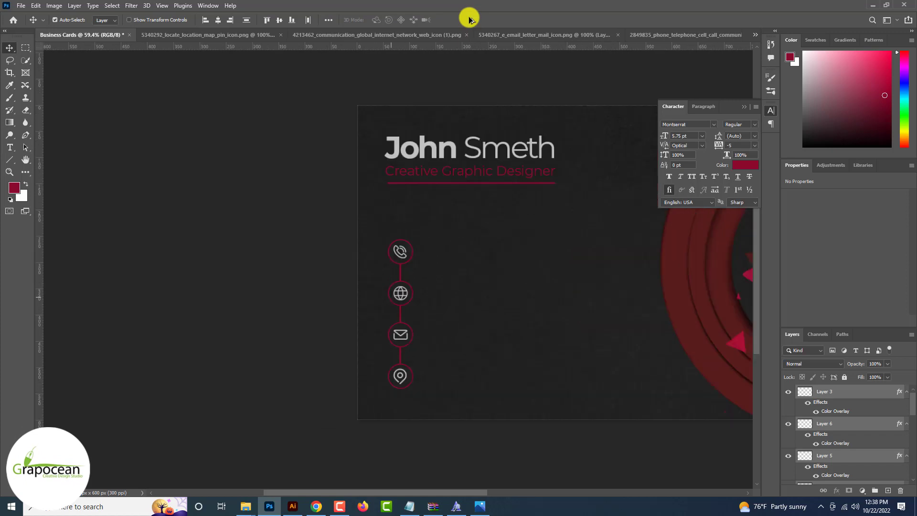
pyautogui.click(11, 148)
pyautogui.scroll(3, 433, 262)
pyautogui.scroll(3, 291, 220)
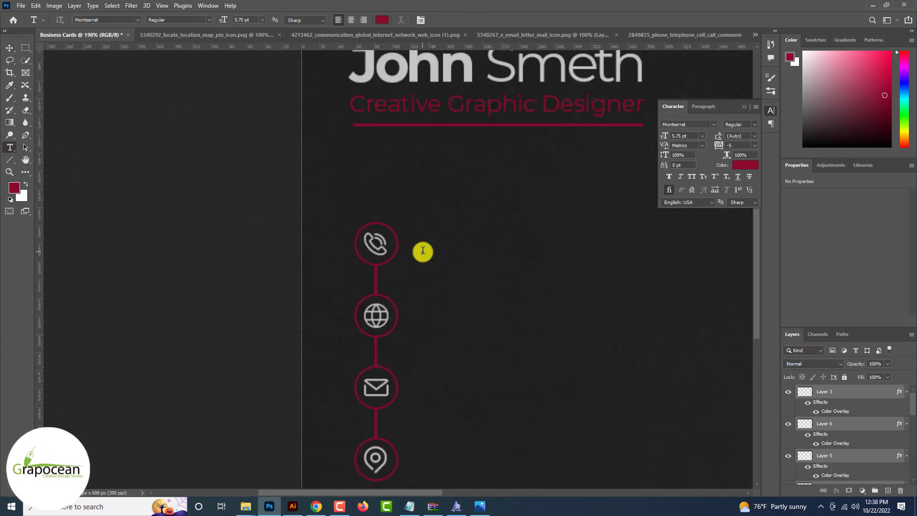
pyautogui.click(423, 250)
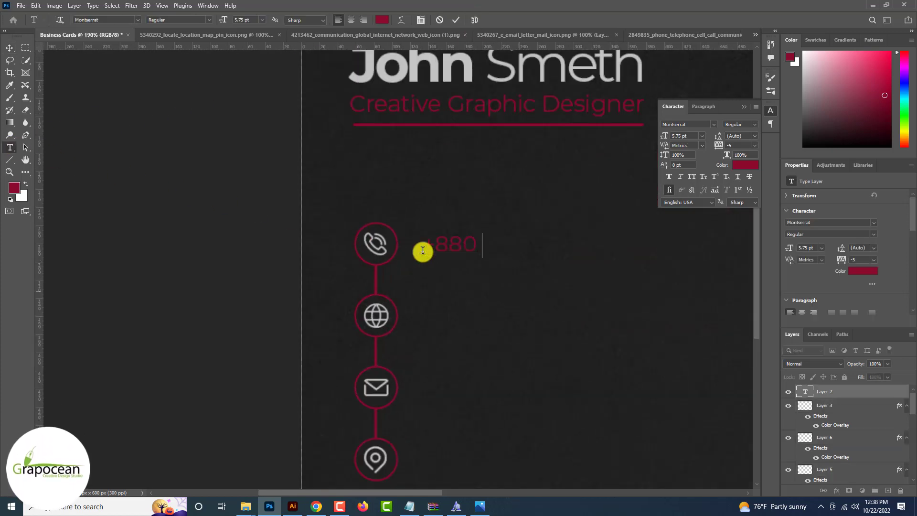
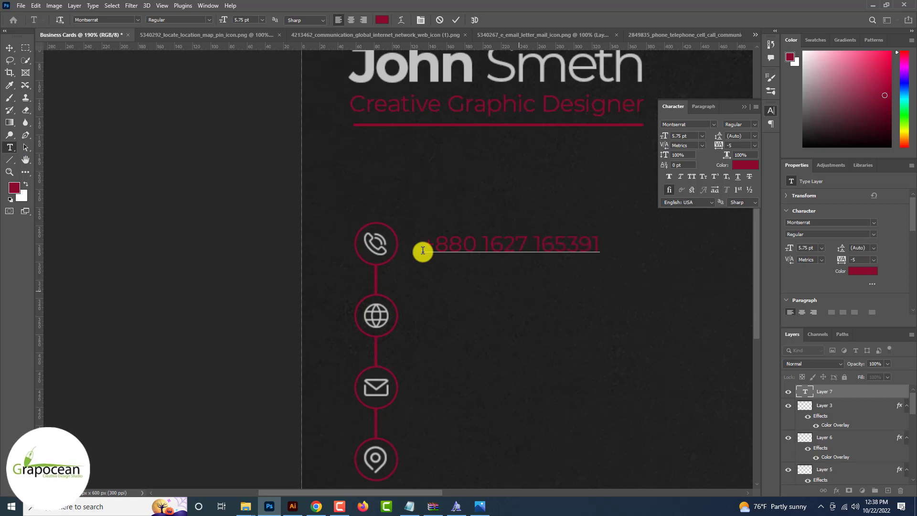
pyautogui.click(566, 245)
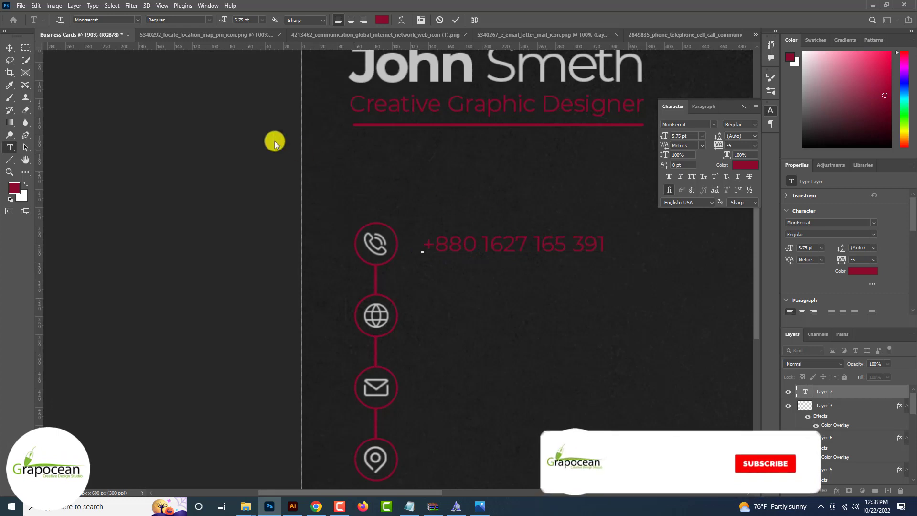
pyautogui.moveTo(505, 245); pyautogui.dragTo(494, 244)
pyautogui.scroll(-6, 497, 245)
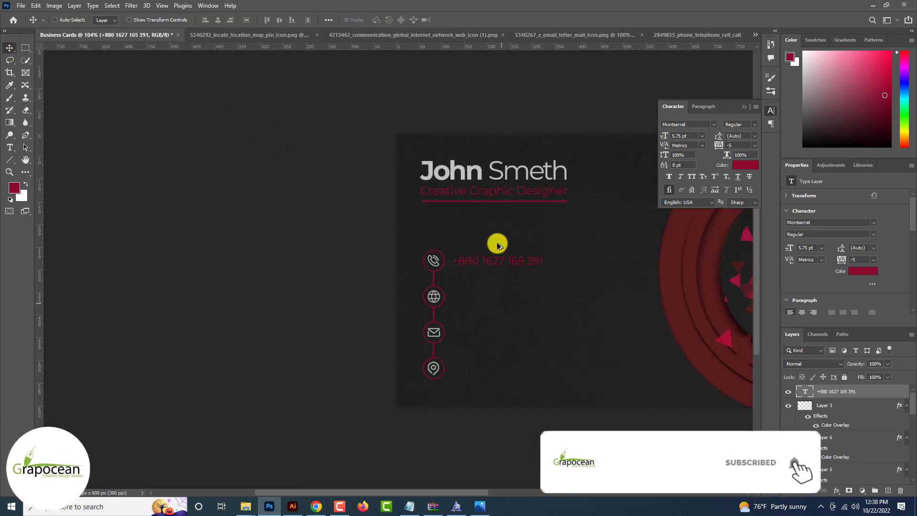
pyautogui.scroll(6, 514, 260)
# Colour the whole phone number text light grey c2c2c2
pyautogui.click(10, 147)
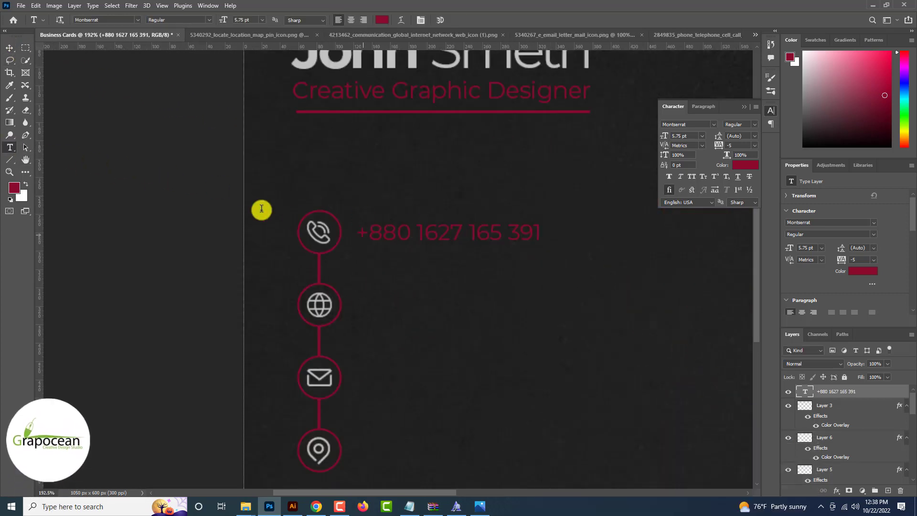
pyautogui.moveTo(358, 233); pyautogui.dragTo(583, 241)
pyautogui.click(381, 21)
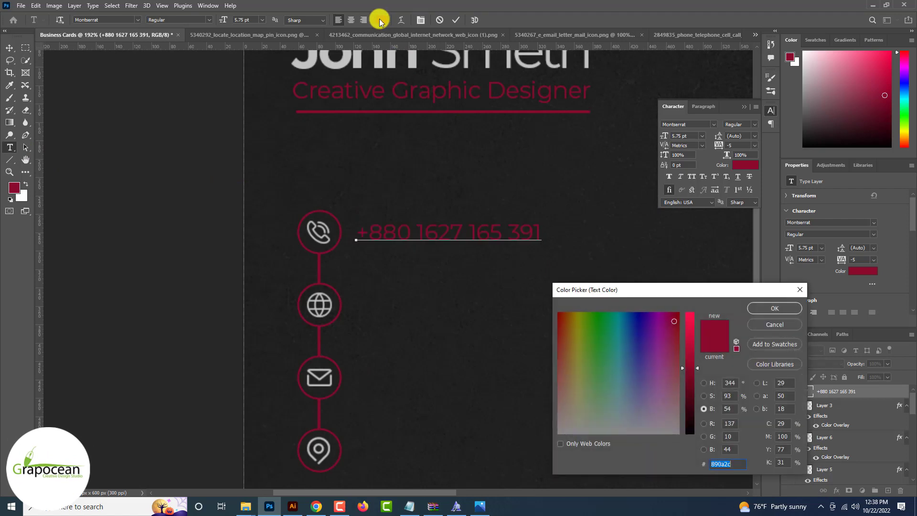
pyautogui.click(331, 369)
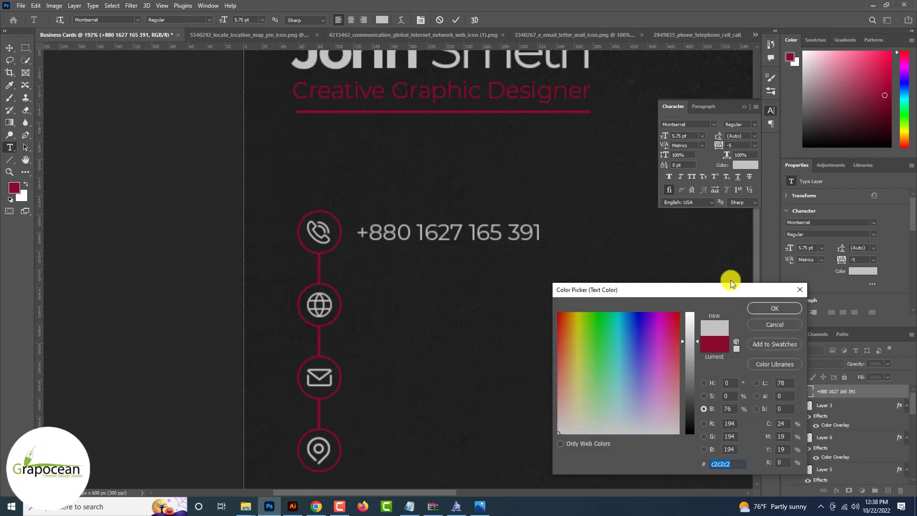
pyautogui.click(774, 308)
pyautogui.click(10, 48)
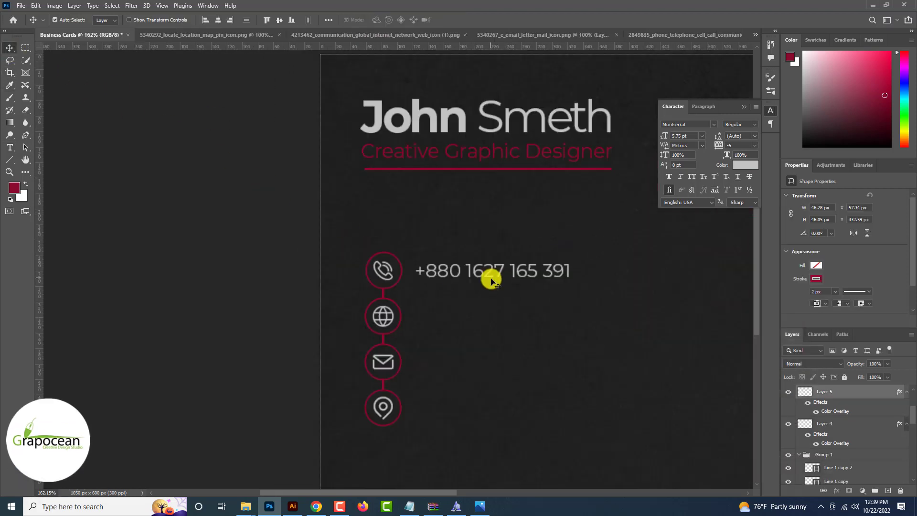
pyautogui.moveTo(480, 274); pyautogui.dragTo(480, 317)
pyautogui.click(11, 148)
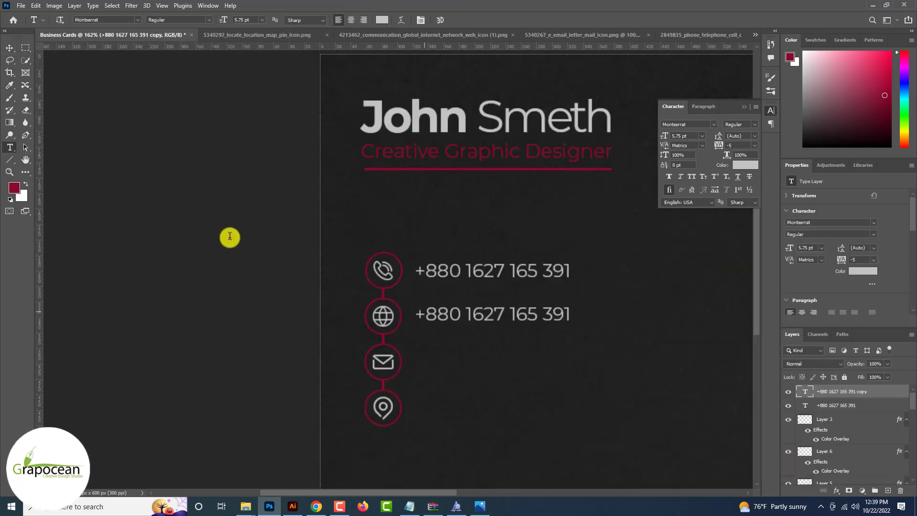
pyautogui.moveTo(415, 314); pyautogui.dragTo(571, 316)
pyautogui.press('BackSpace')
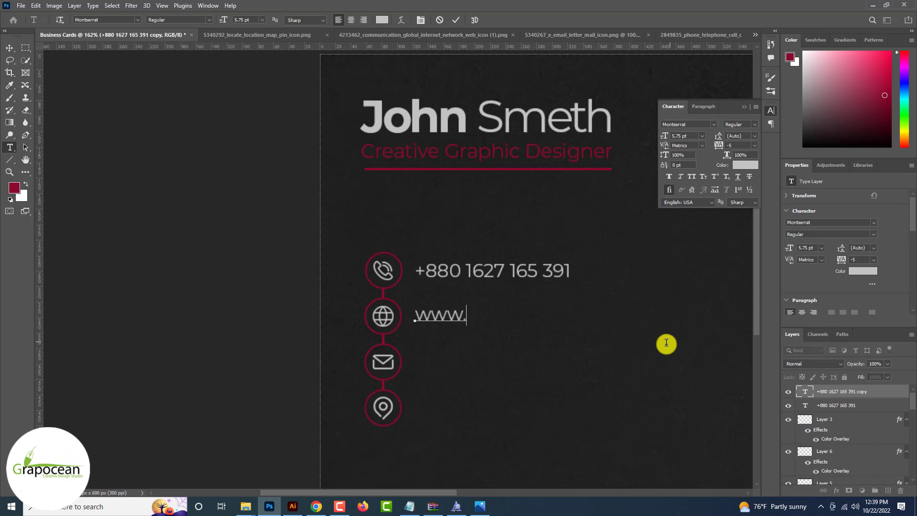
pyautogui.write('www.grapocean.com')
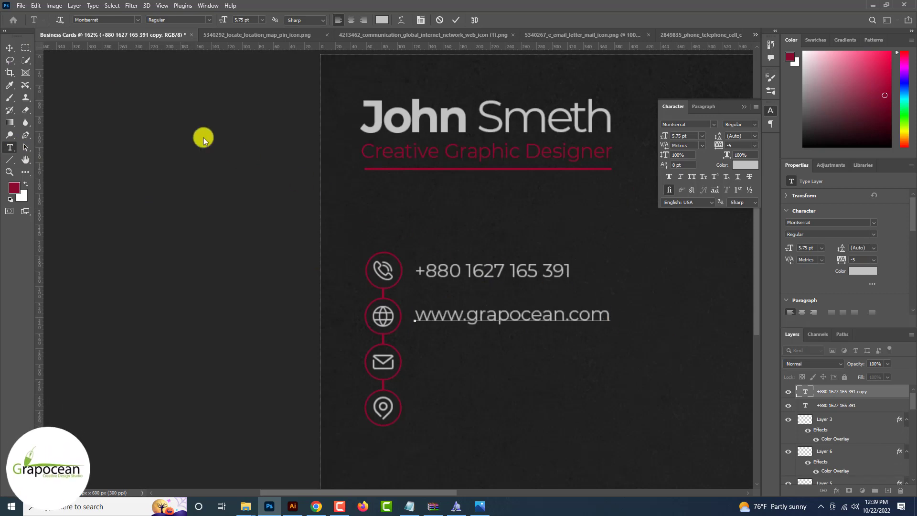
pyautogui.click(17, 57)
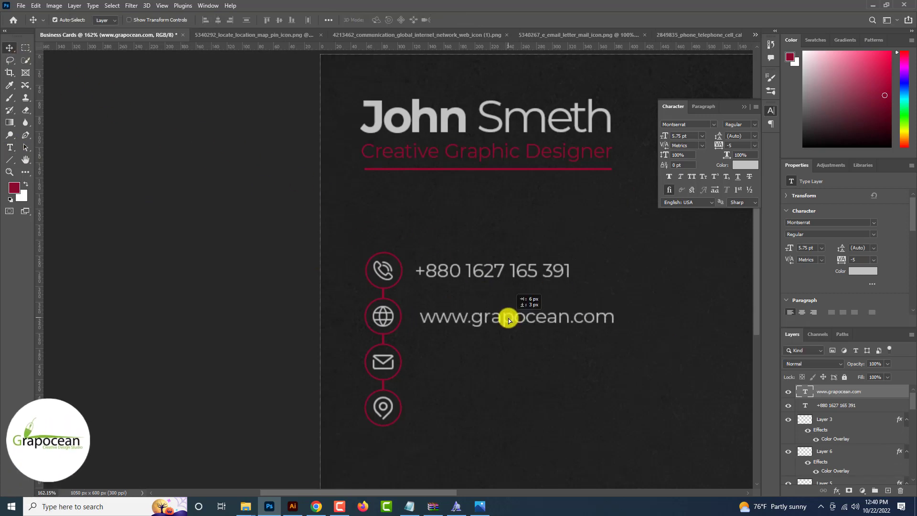
pyautogui.scroll(5, 502, 317)
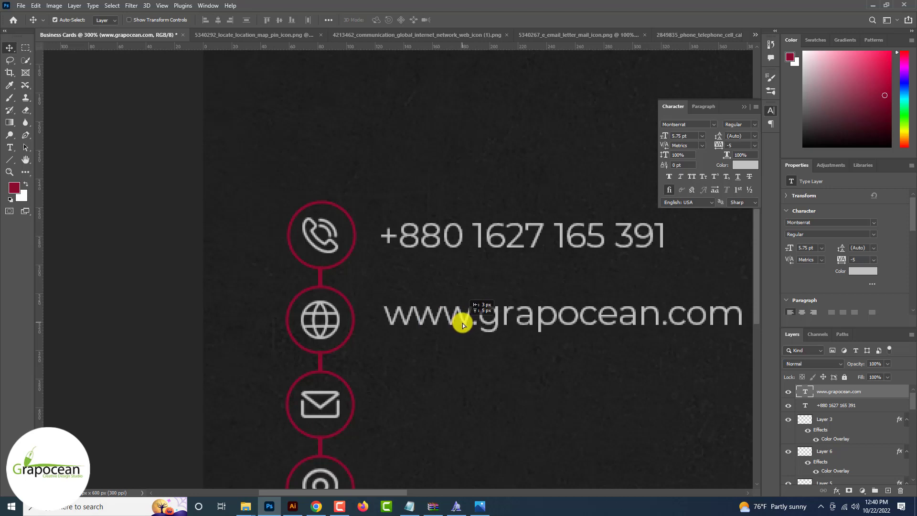
pyautogui.scroll(-3, 460, 323)
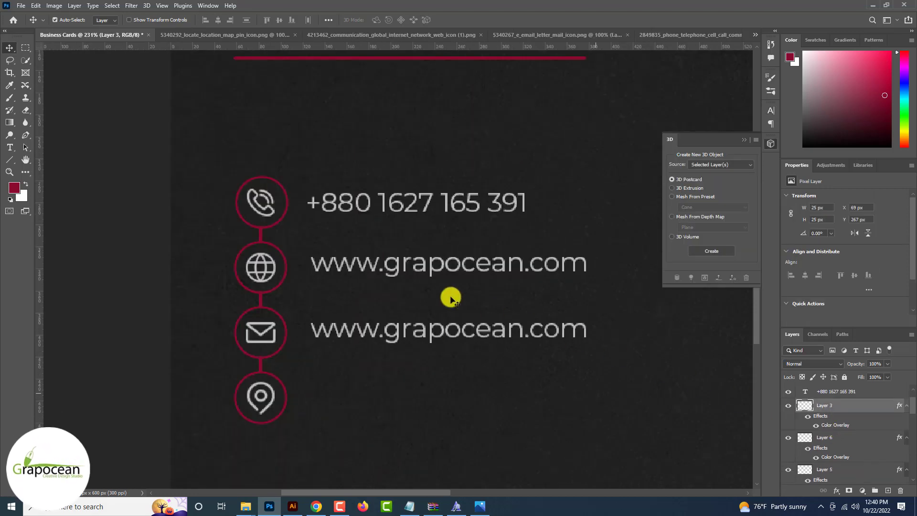
# Replace the next copied line's text with the business e-mail address
pyautogui.click(10, 147)
pyautogui.moveTo(309, 330); pyautogui.dragTo(689, 334)
pyautogui.press('BackSpace')
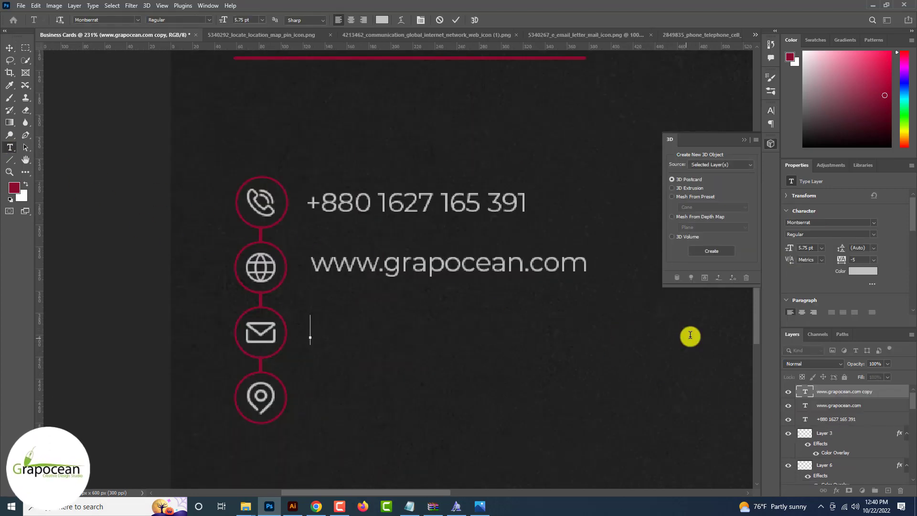
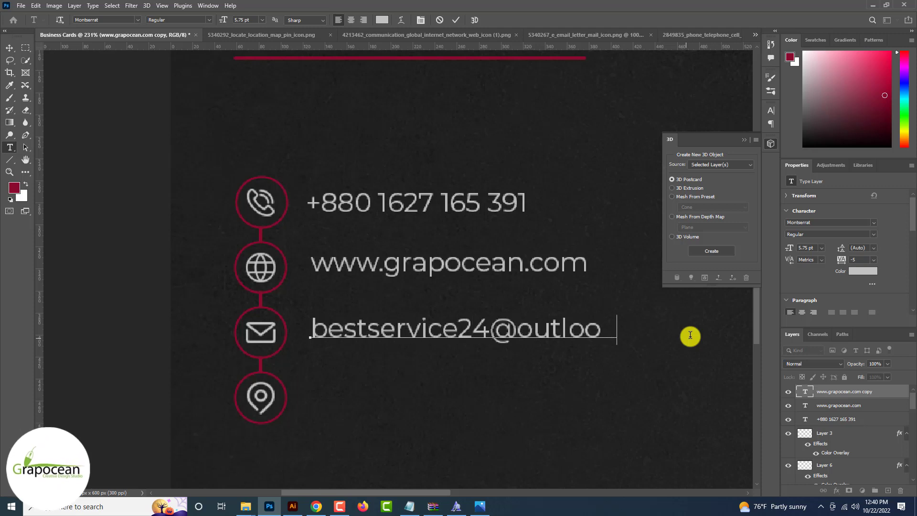
pyautogui.click(10, 47)
pyautogui.hotkey('ctrl', '0')
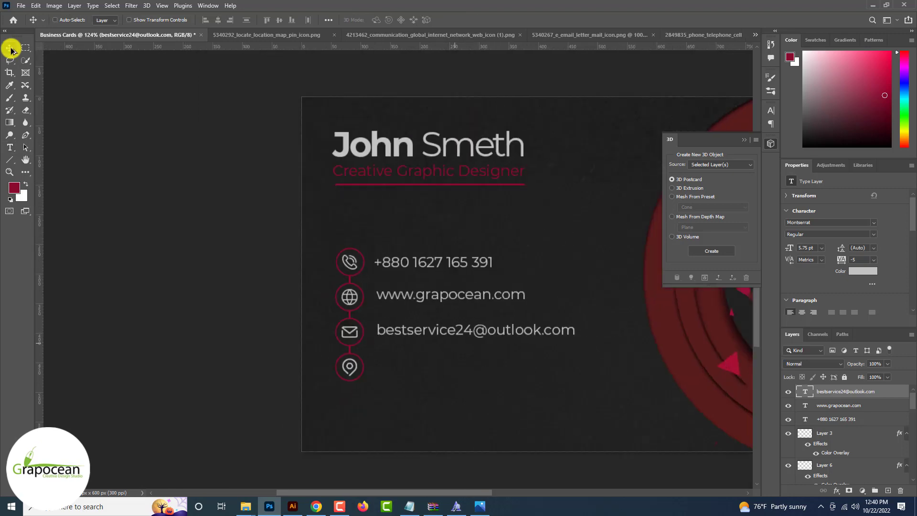
pyautogui.scroll(3, 201, 153)
# Duplicate the e-mail line beside the location pin and retype it as the street address
pyautogui.moveTo(432, 279); pyautogui.dragTo(433, 340)
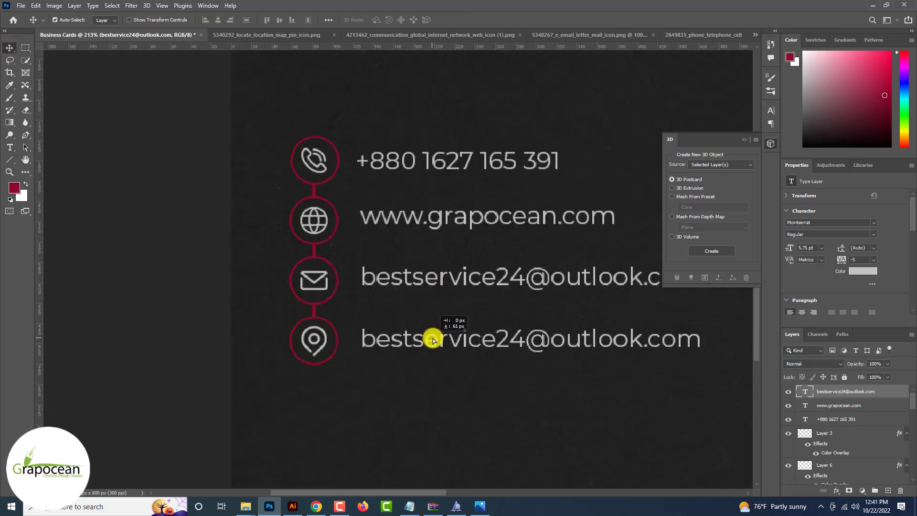
pyautogui.click(9, 147)
pyautogui.moveTo(360, 334); pyautogui.dragTo(789, 386)
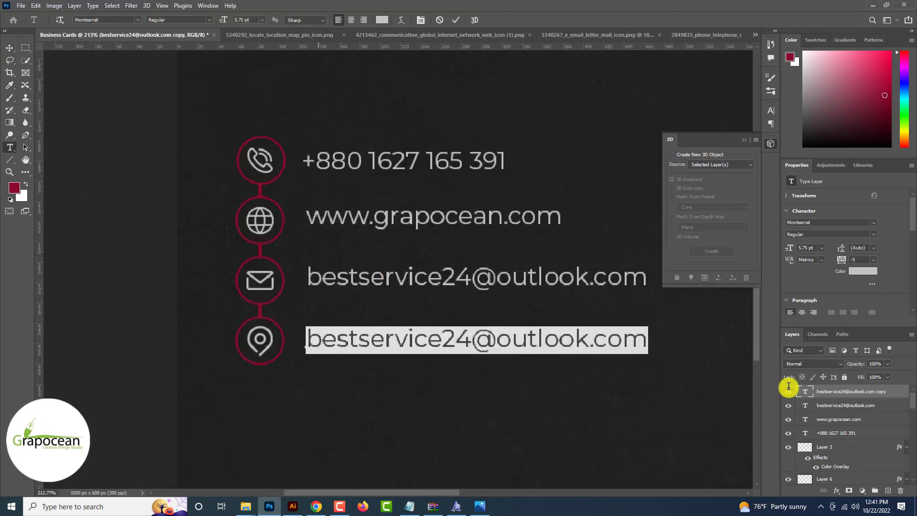
pyautogui.write('450x')
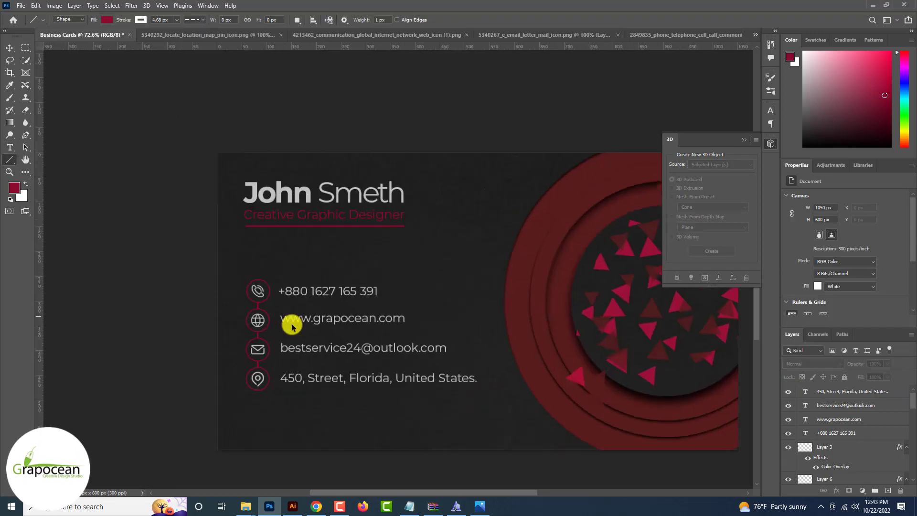
pyautogui.scroll(3, 293, 321)
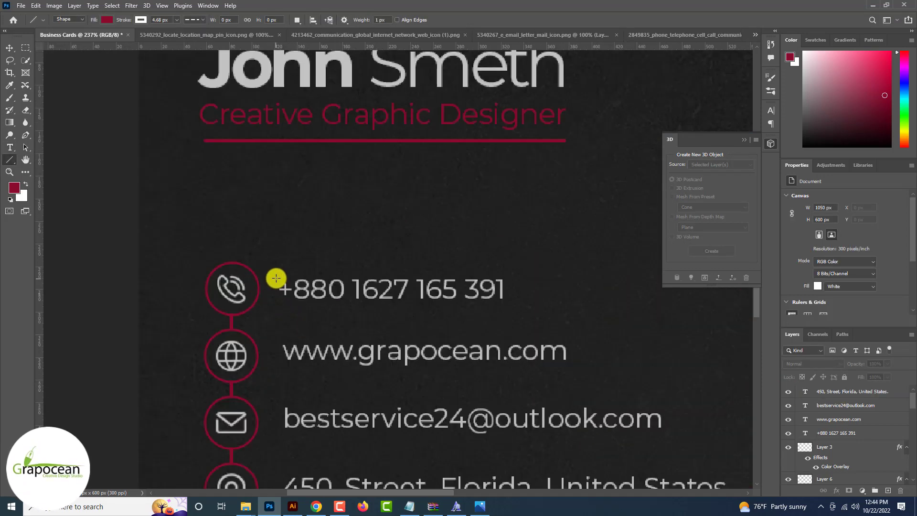
# Draw a short vertical divider before the phone number with a solid light-grey stroke
pyautogui.moveTo(277, 301); pyautogui.dragTo(276, 301)
pyautogui.click(140, 19)
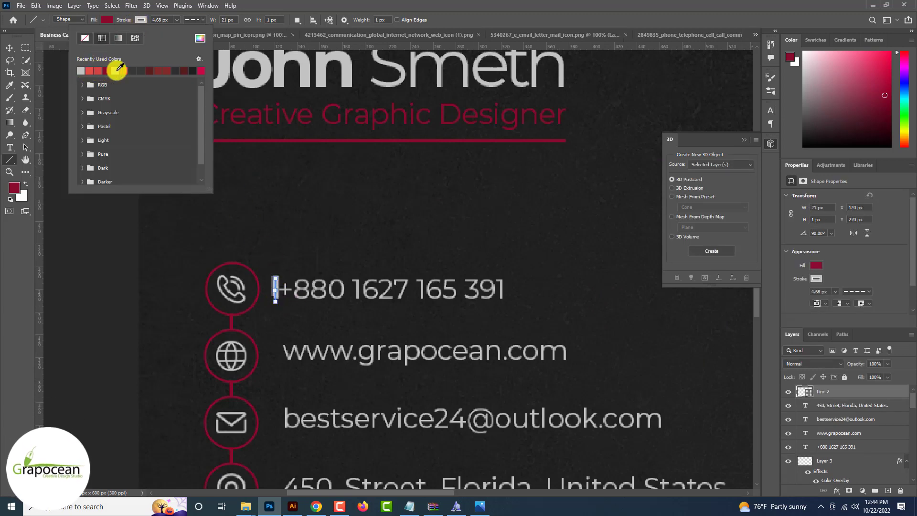
pyautogui.click(189, 21)
pyautogui.click(182, 49)
pyautogui.click(169, 20)
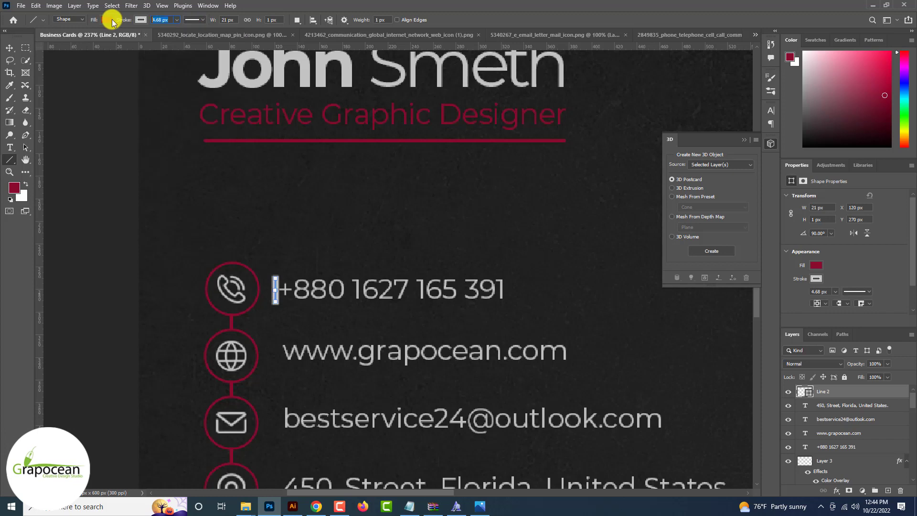
# Copy the divider beside each contact line and align the dividers and e-mail line
pyautogui.click(11, 50)
pyautogui.scroll(4, 286, 289)
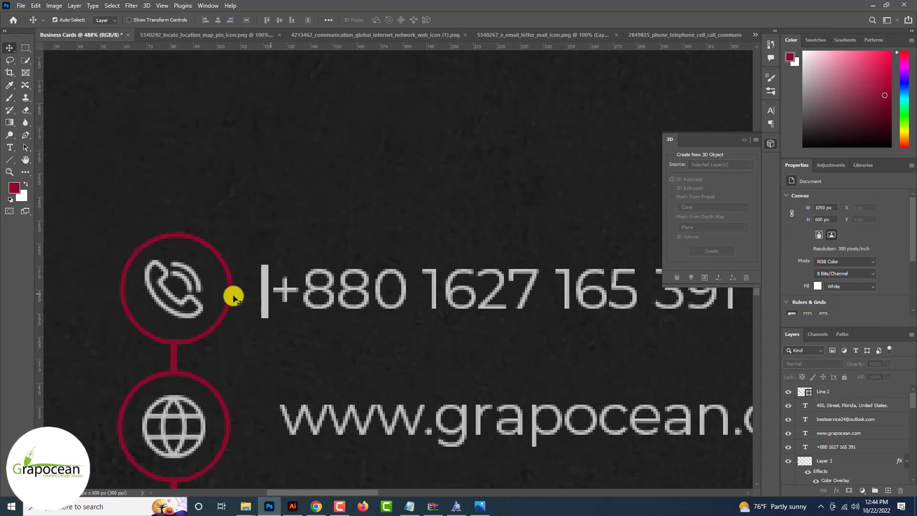
pyautogui.moveTo(264, 300); pyautogui.dragTo(262, 364)
pyautogui.scroll(-4, 268, 294)
pyautogui.scroll(-3, 262, 363)
pyautogui.moveTo(260, 268); pyautogui.dragTo(266, 334)
pyautogui.scroll(-1, 265, 334)
pyautogui.moveTo(261, 286); pyautogui.dragTo(303, 360)
pyautogui.moveTo(323, 286); pyautogui.dragTo(324, 290)
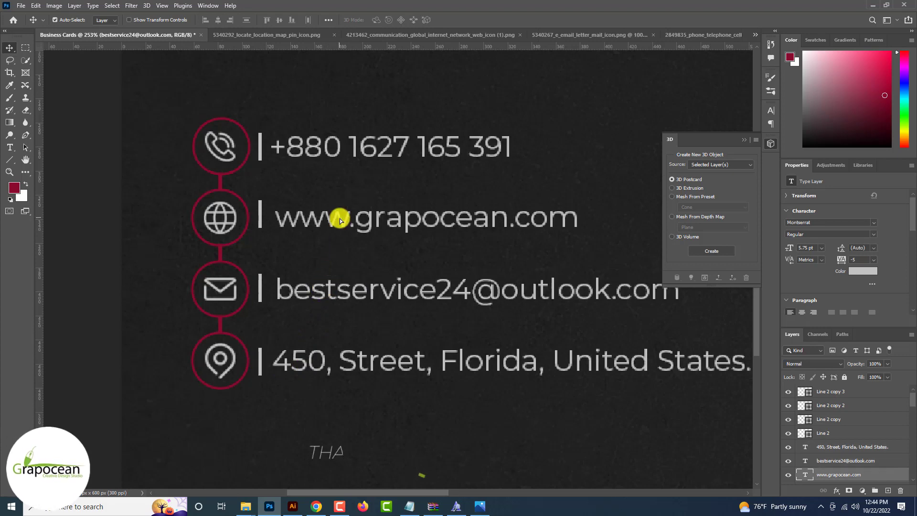
pyautogui.moveTo(260, 210); pyautogui.dragTo(259, 220)
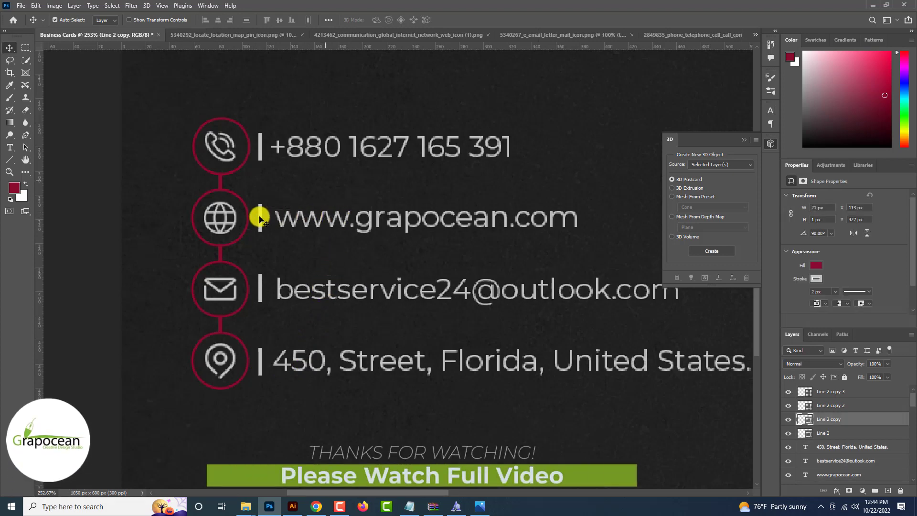
pyautogui.hotkey('ctrl', '0')
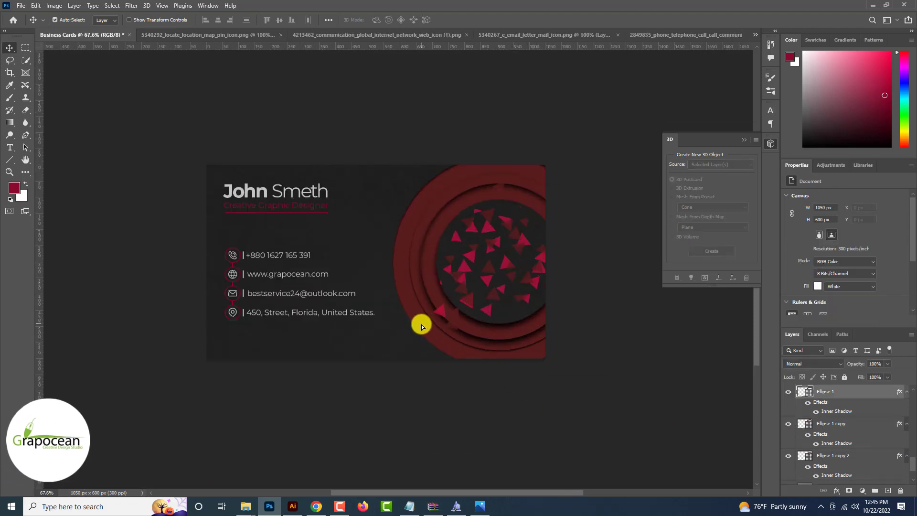
pyautogui.moveTo(420, 323); pyautogui.dragTo(418, 321)
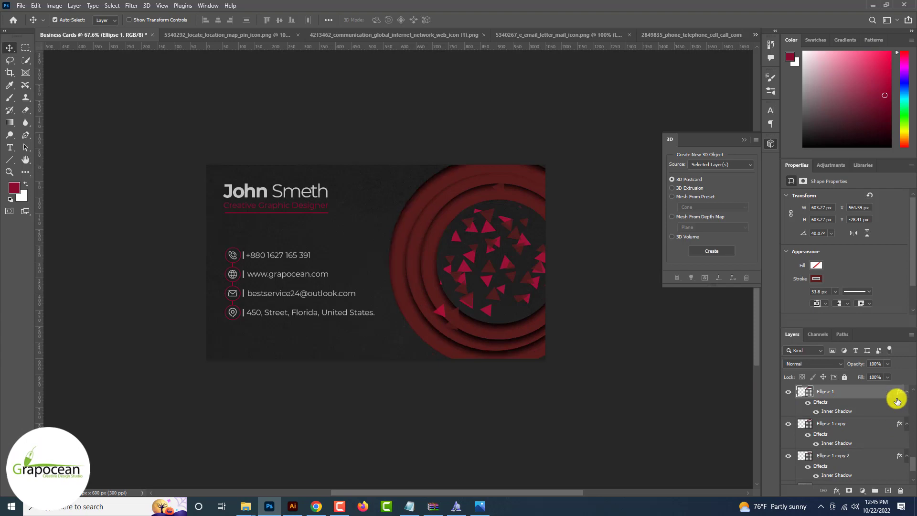
pyautogui.hotkey('ctrl', '-')
pyautogui.hotkey('ctrl', '+')
pyautogui.hotkey('ctrl', '+')
pyautogui.hotkey('ctrl', '+')
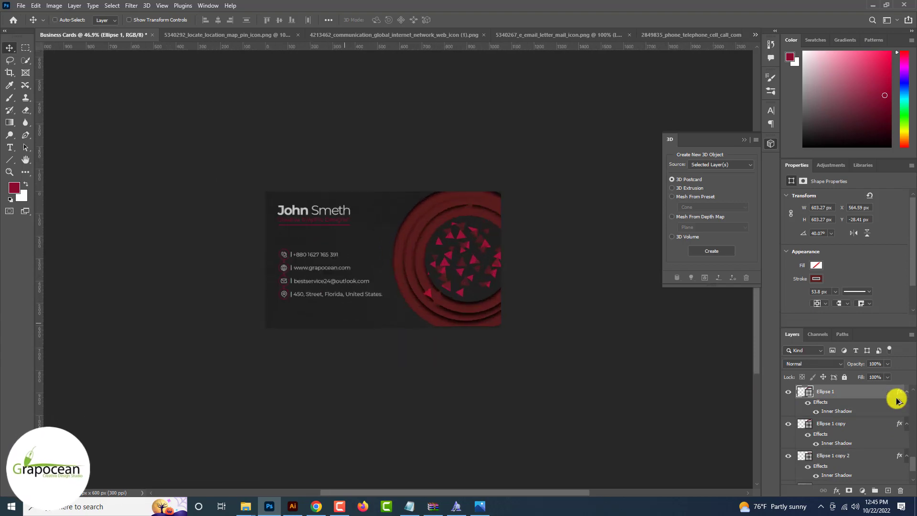
pyautogui.hotkey('ctrl', '-')
pyautogui.hotkey('ctrl', '-')
pyautogui.hotkey('ctrl', '-')
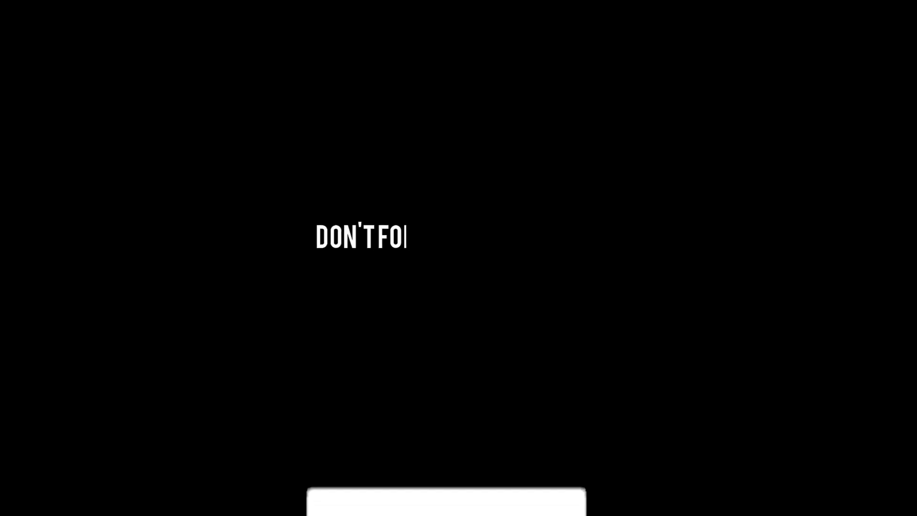